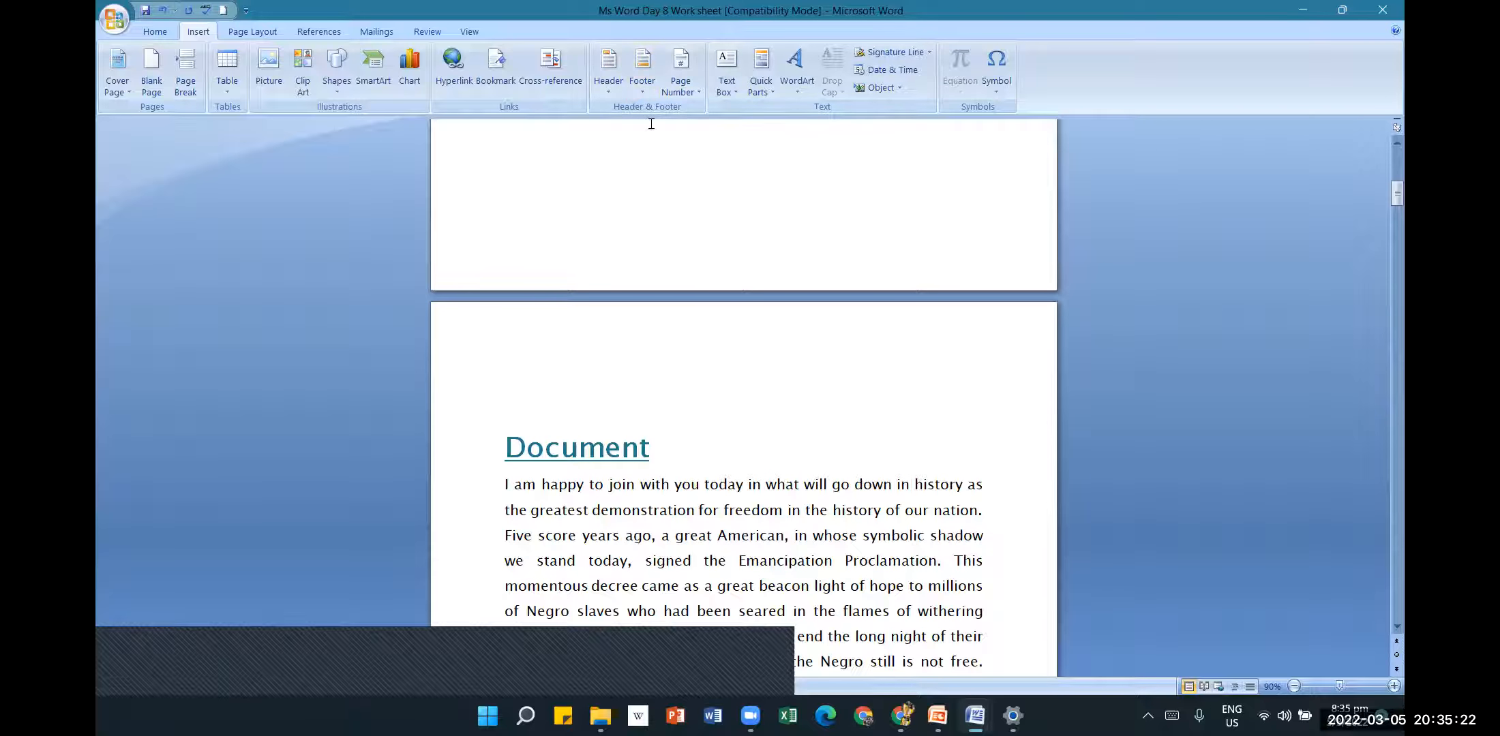
- Try to insert the built-in Alphabet header in the worksheet
left_click(606, 95)
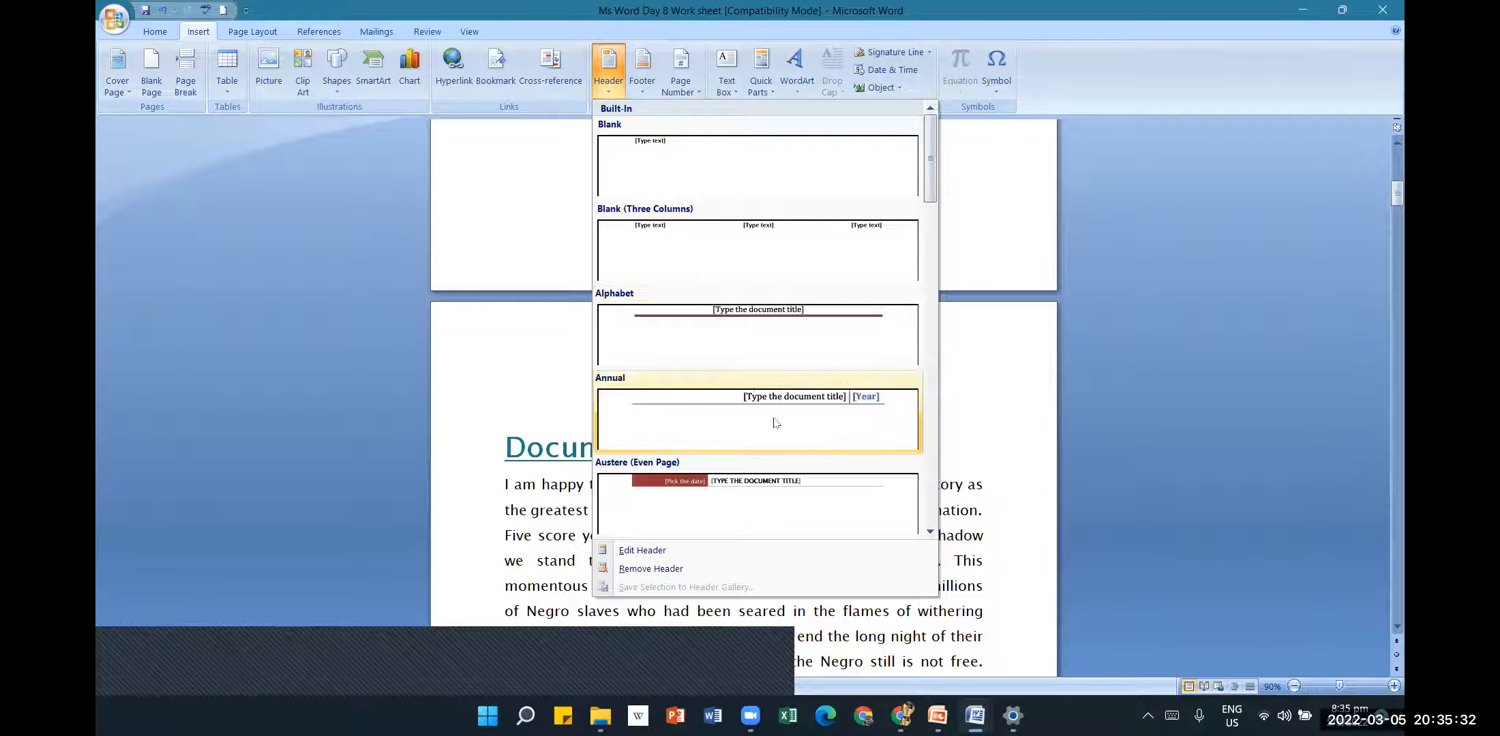
left_click(803, 329)
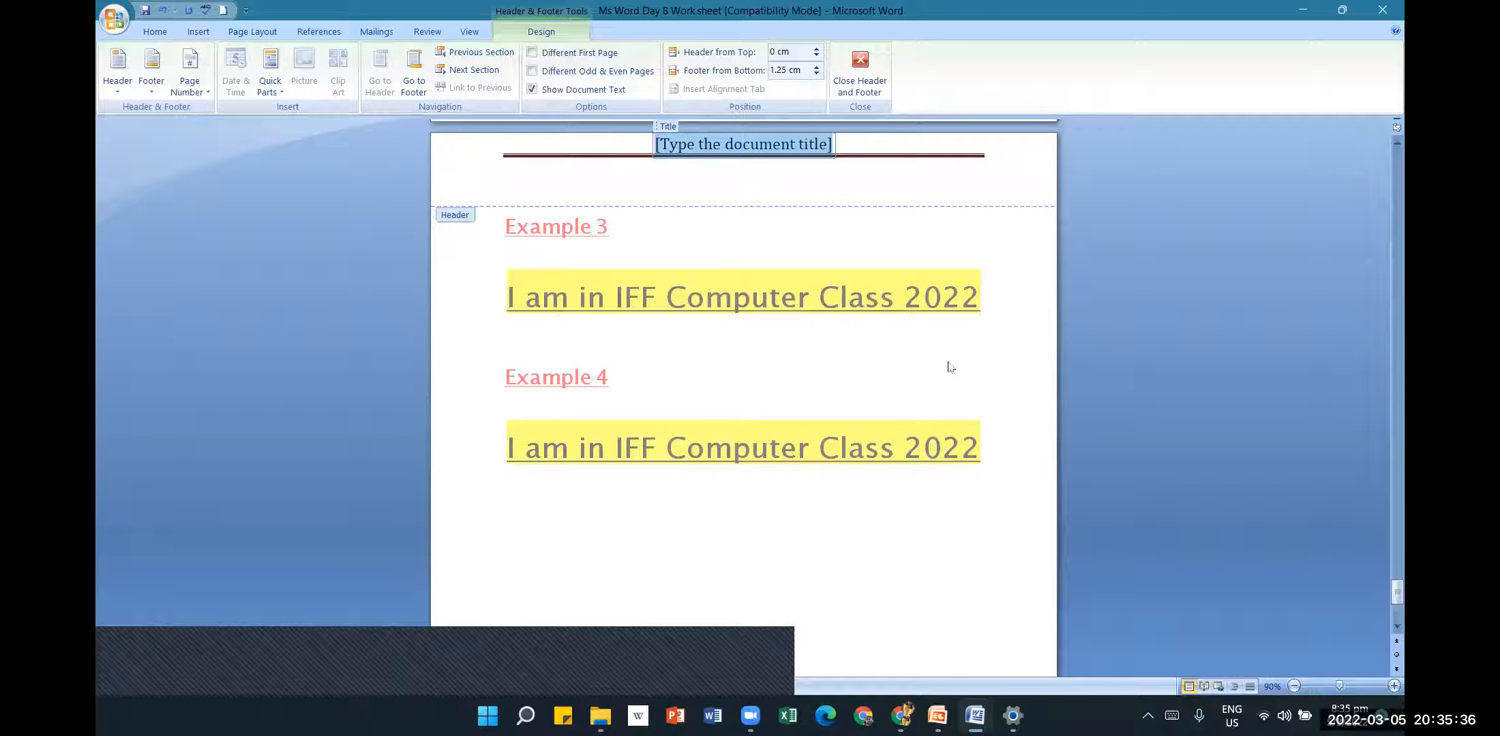
left_click(161, 11)
left_click(156, 16)
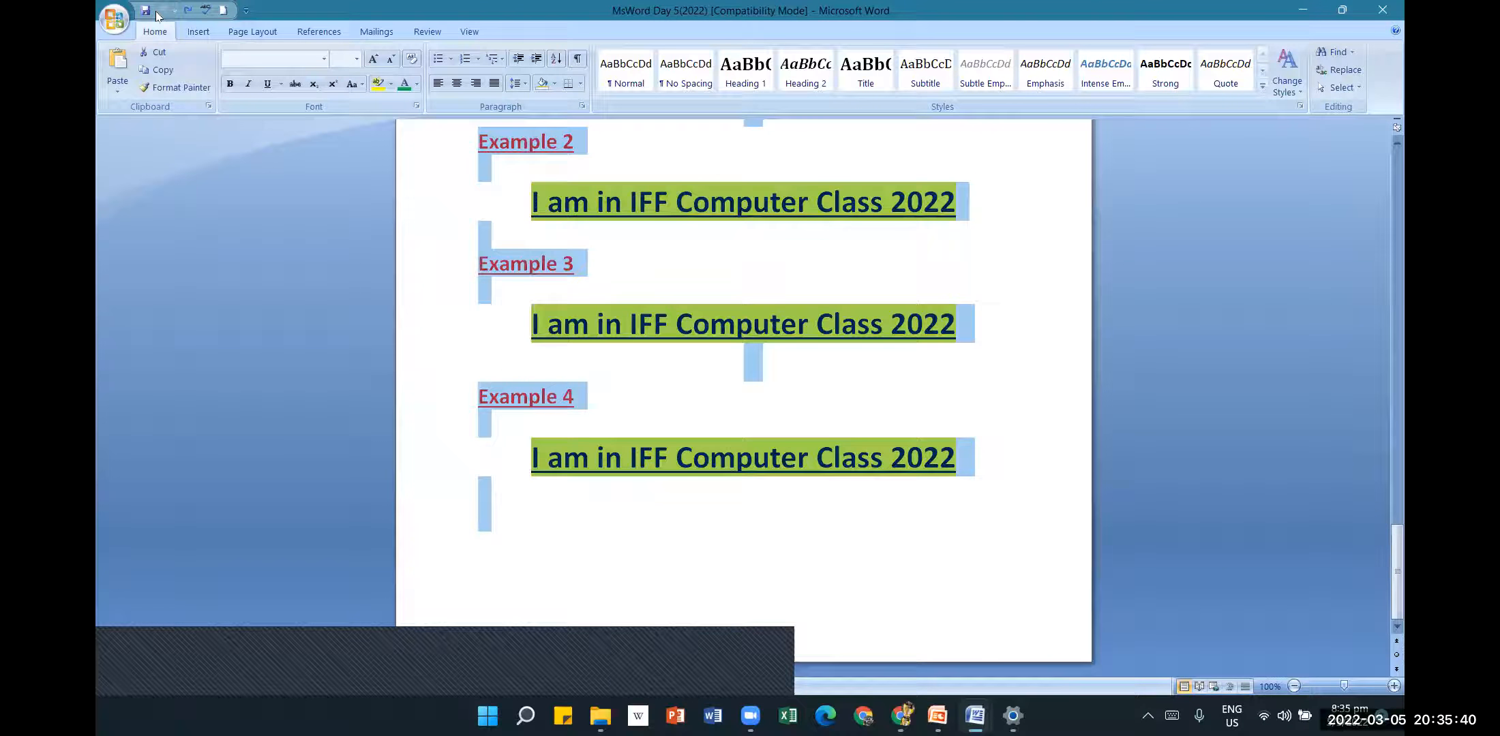
- Look back through the MsWord Day 5 document up to its title heading and close the document
scroll(687, 428, "up", 10)
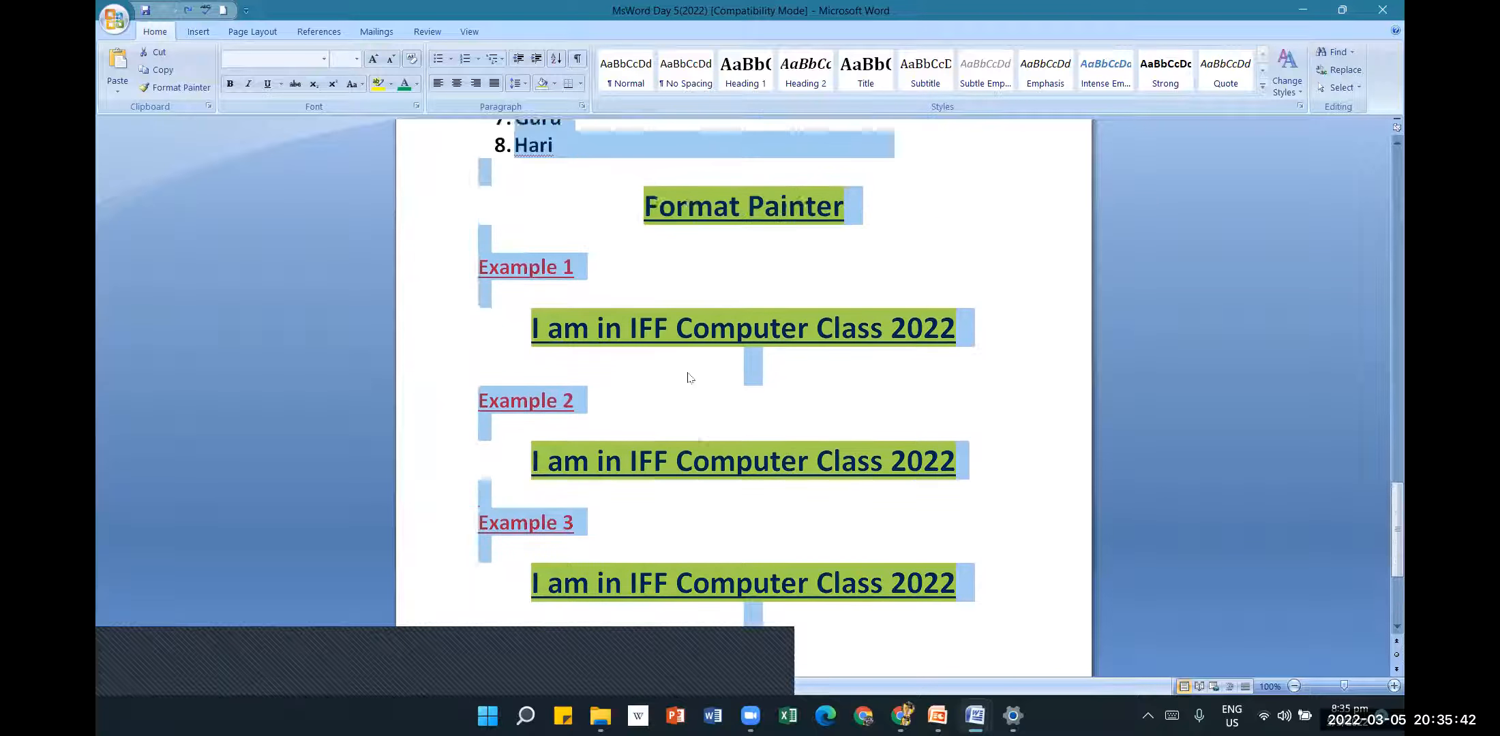
scroll(566, 286, "up", 10)
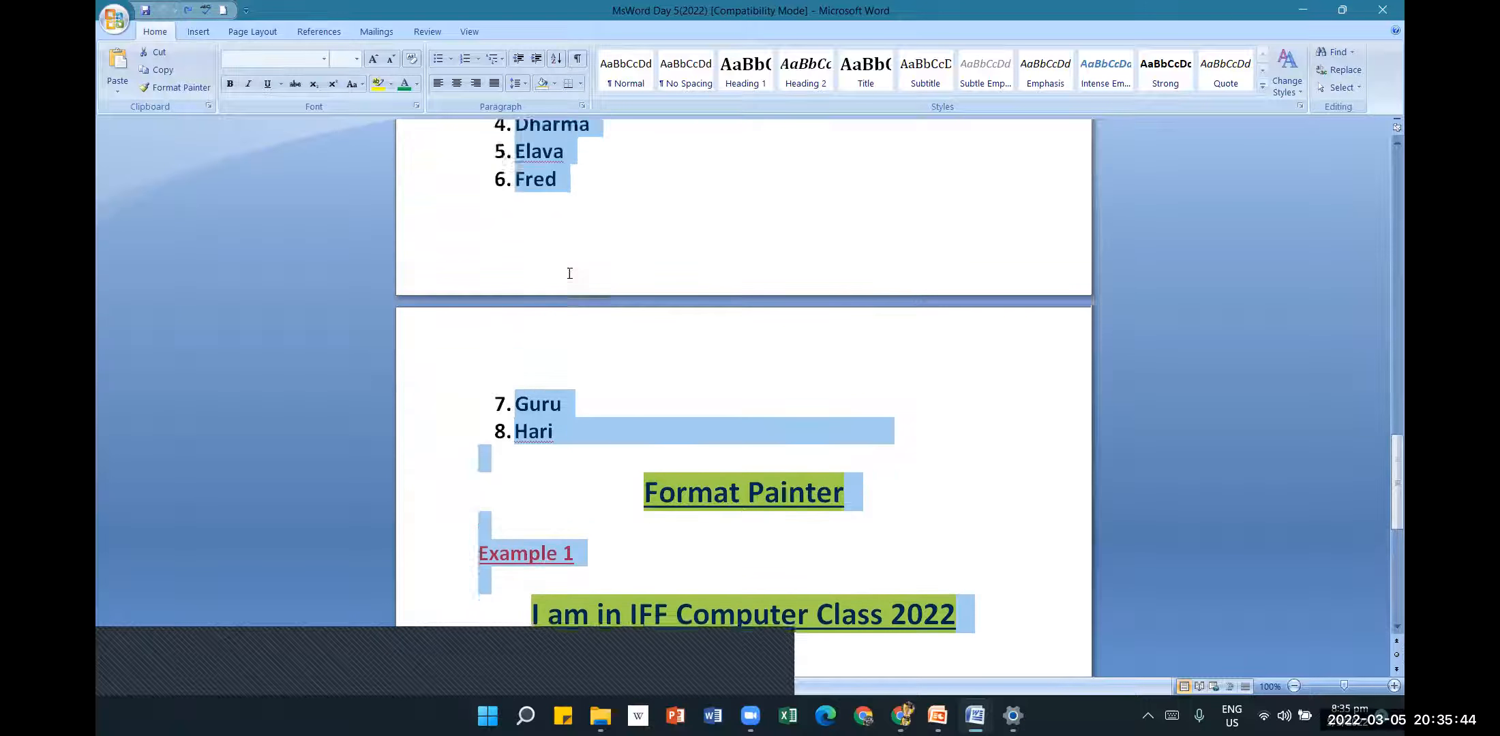
left_click_drag(1397, 435, 1339, 202)
left_click(617, 187)
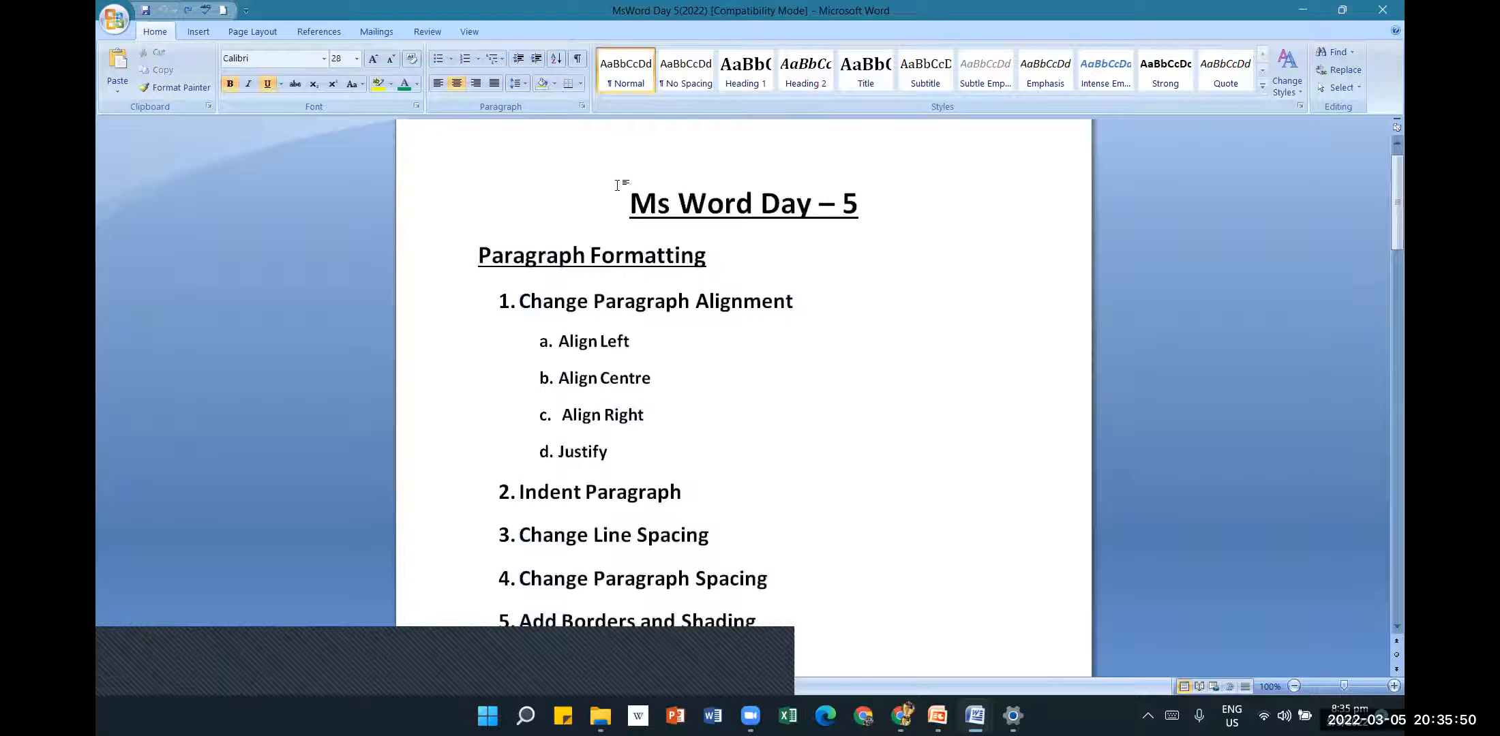
left_click(1390, 4)
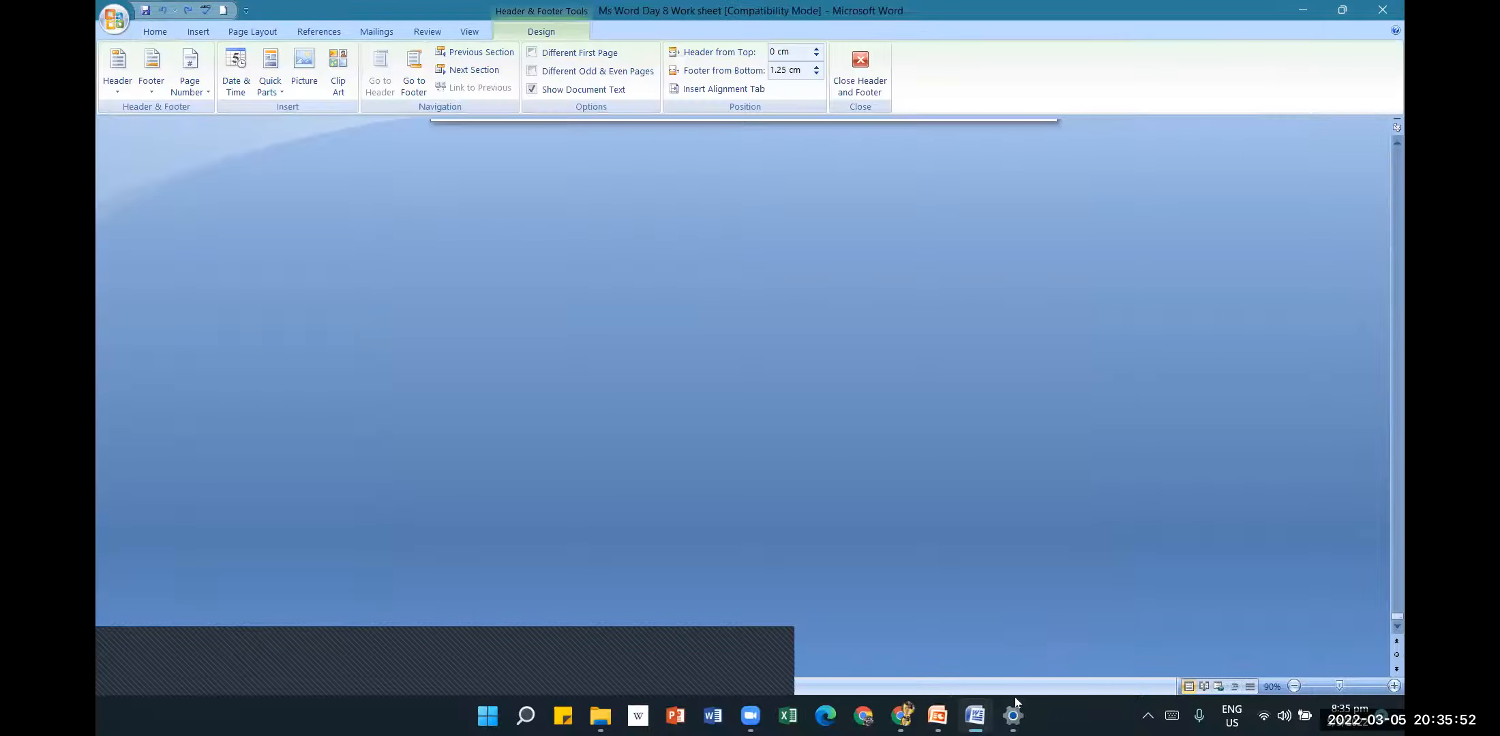
- Switch back to the Ms Word Day 8 worksheet and leave header and footer editing to return to the body text
left_click(975, 717)
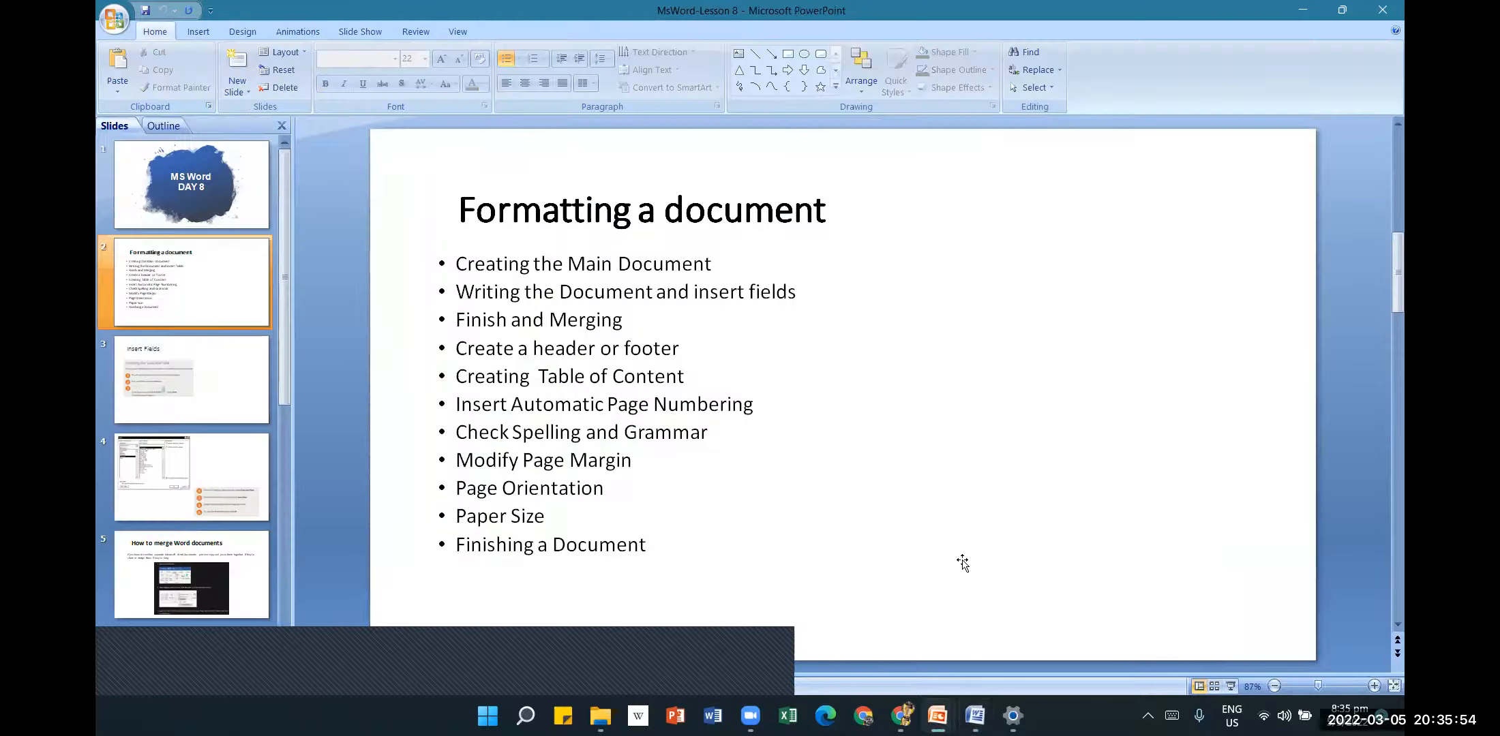
mouse_move(975, 716)
left_click(982, 644)
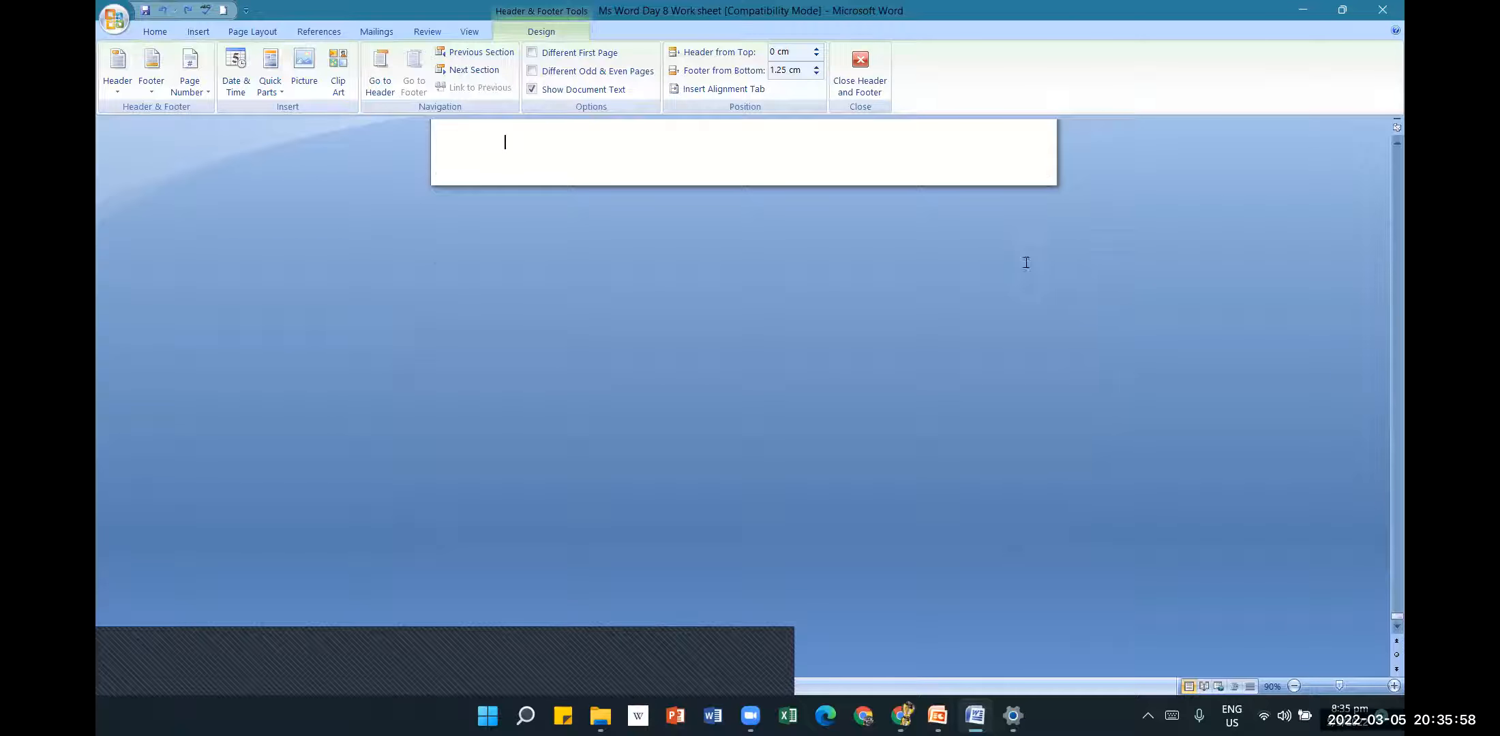
scroll(1306, 452, "up", 8)
left_click_drag(1394, 617, 1373, 529)
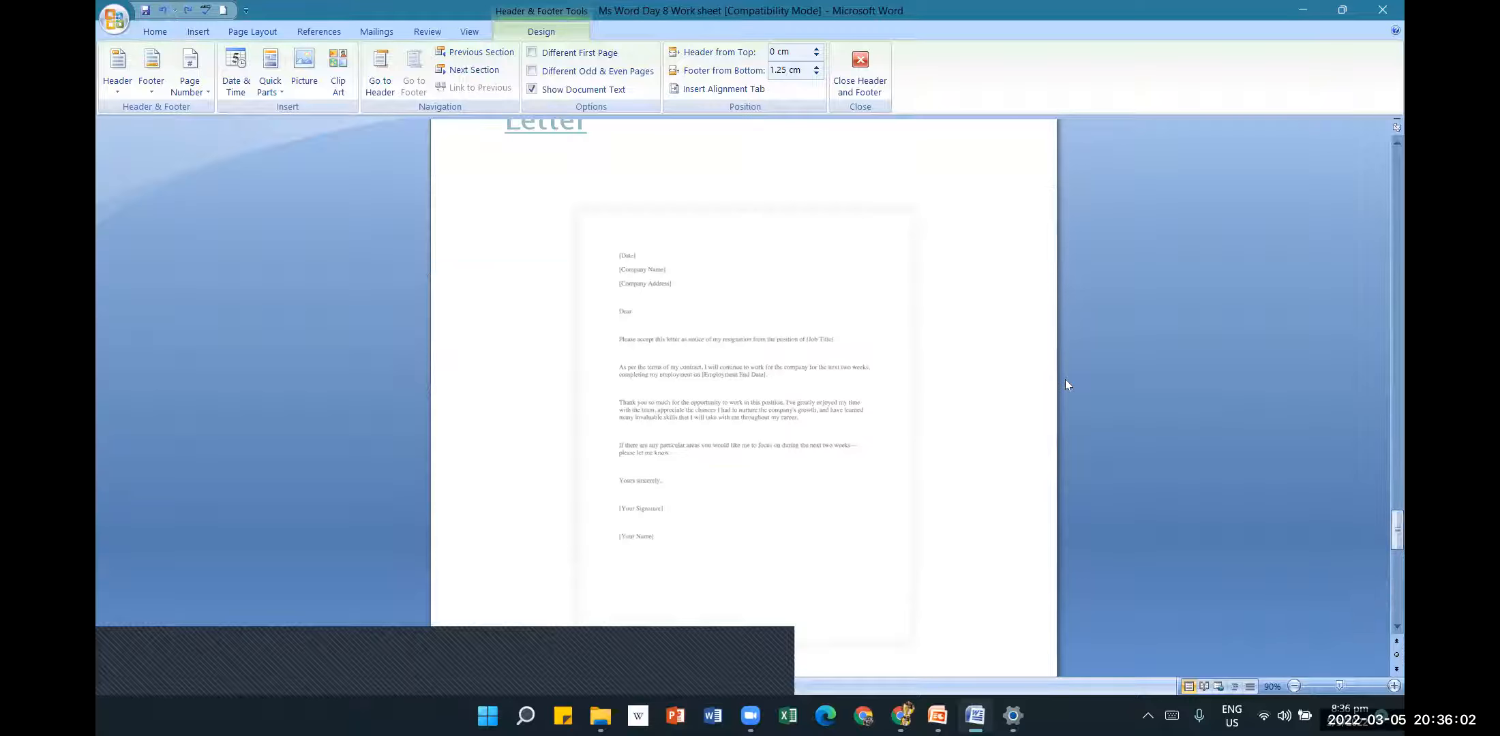
double_click(982, 341)
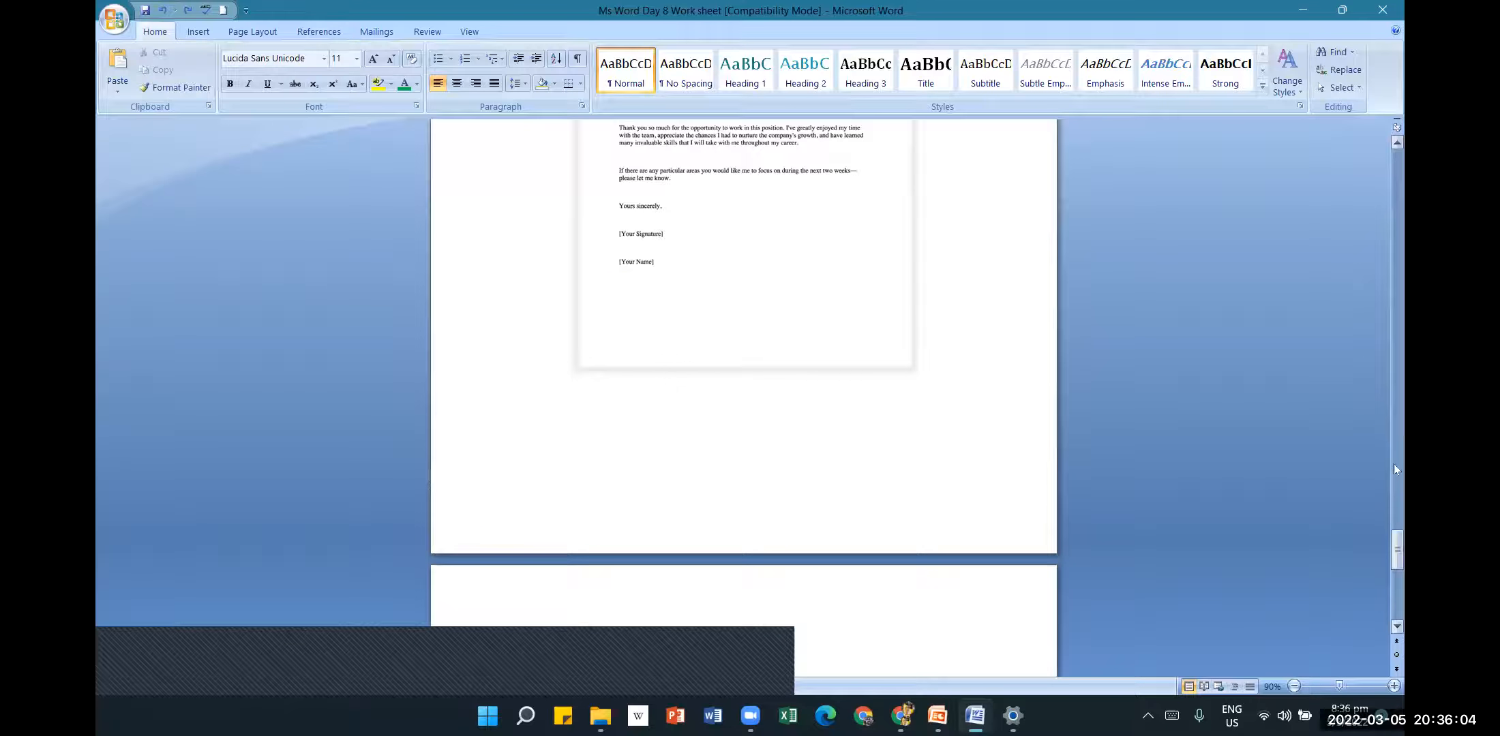
- Examine the worksheet's pages from the contents list through the Document, Tables and Flowchart headings
left_click_drag(1395, 556, 1357, 144)
scroll(1322, 227, "down", 6)
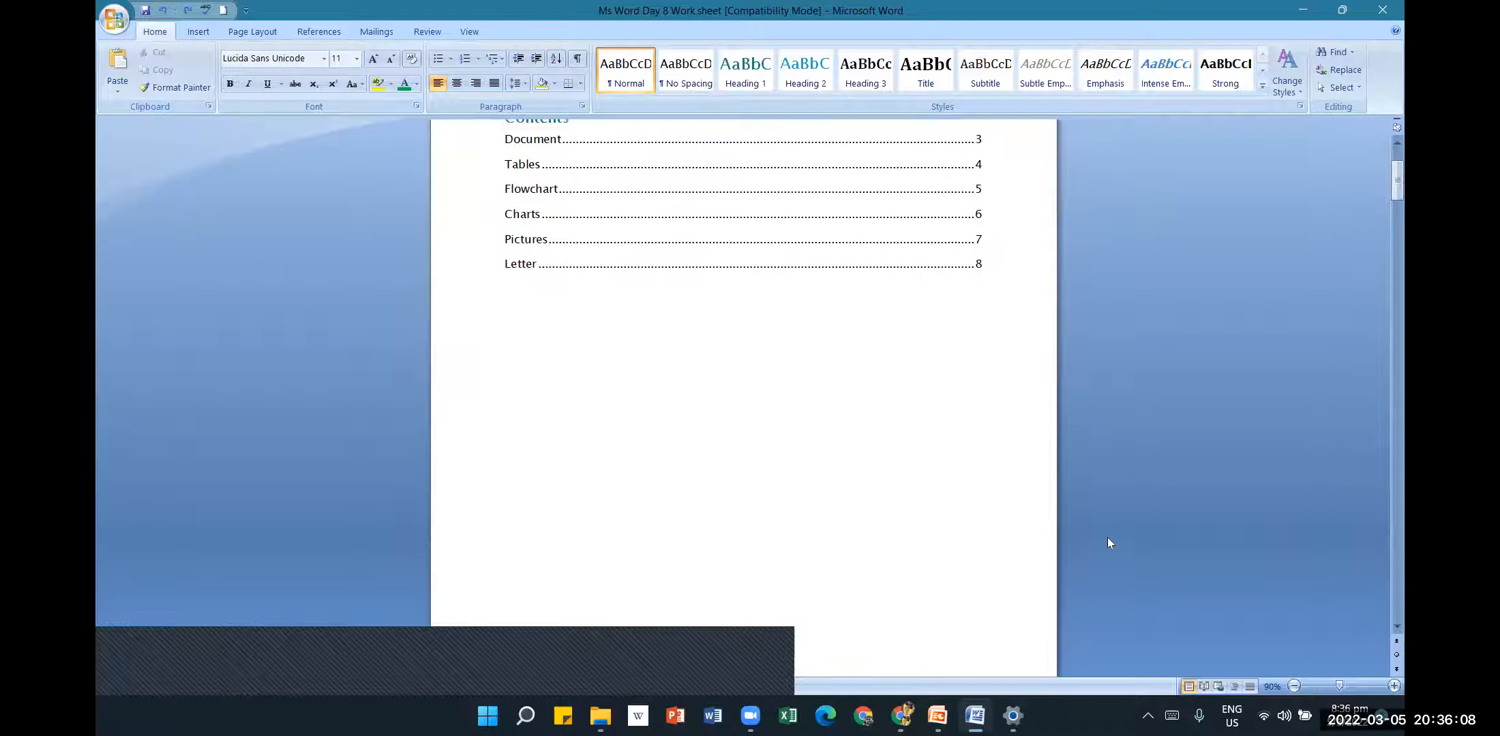
scroll(1094, 505, "down", 8)
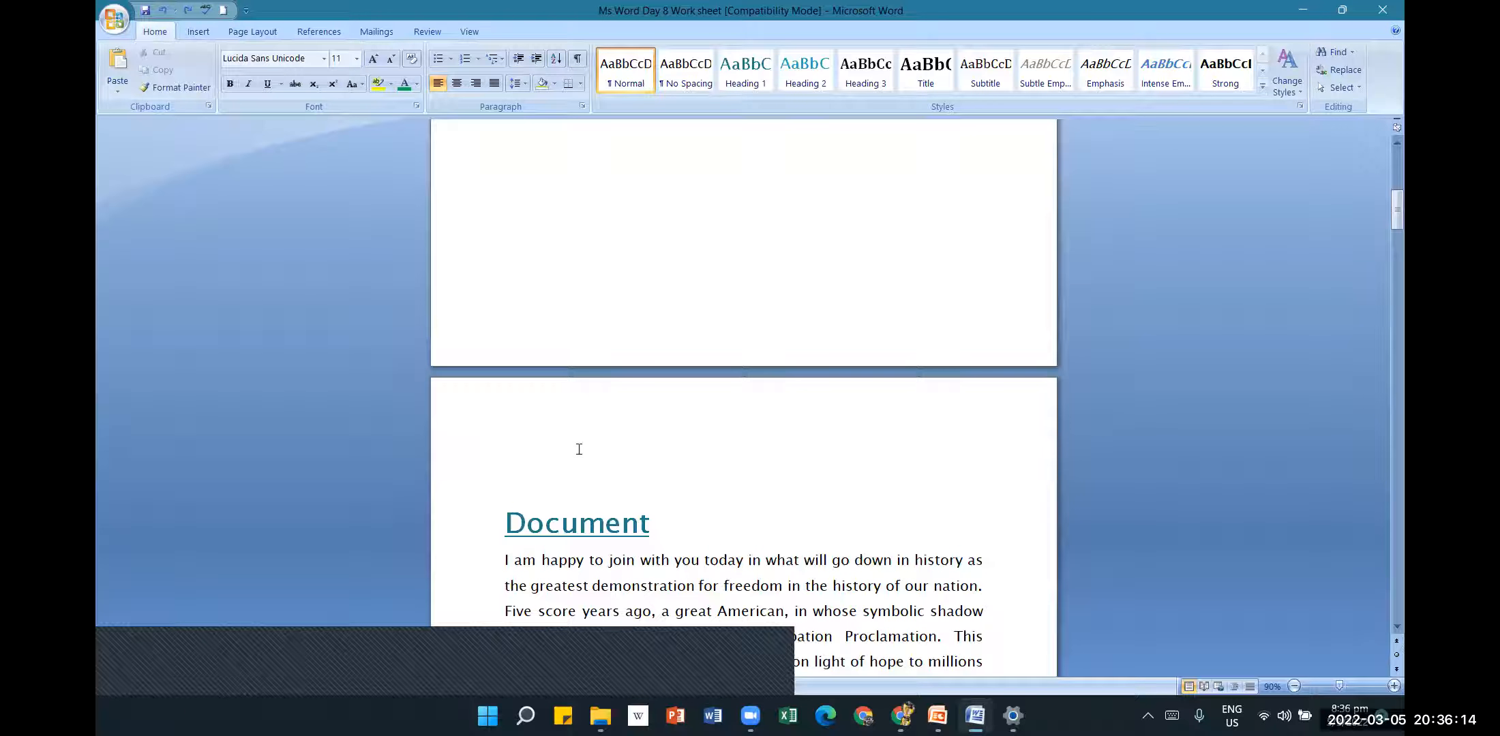
scroll(678, 490, "down", 3)
scroll(688, 550, "down", 2)
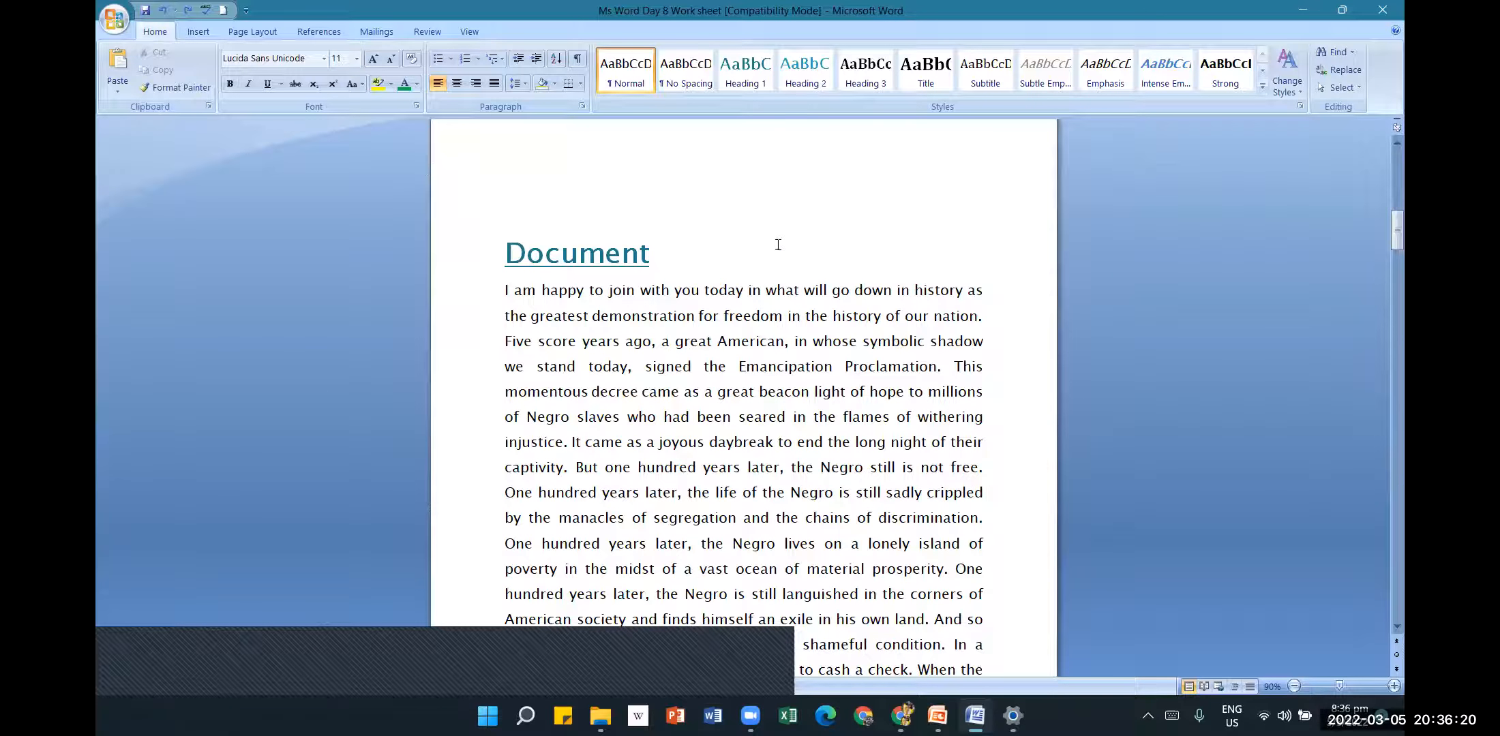
left_click_drag(1396, 244, 1396, 292)
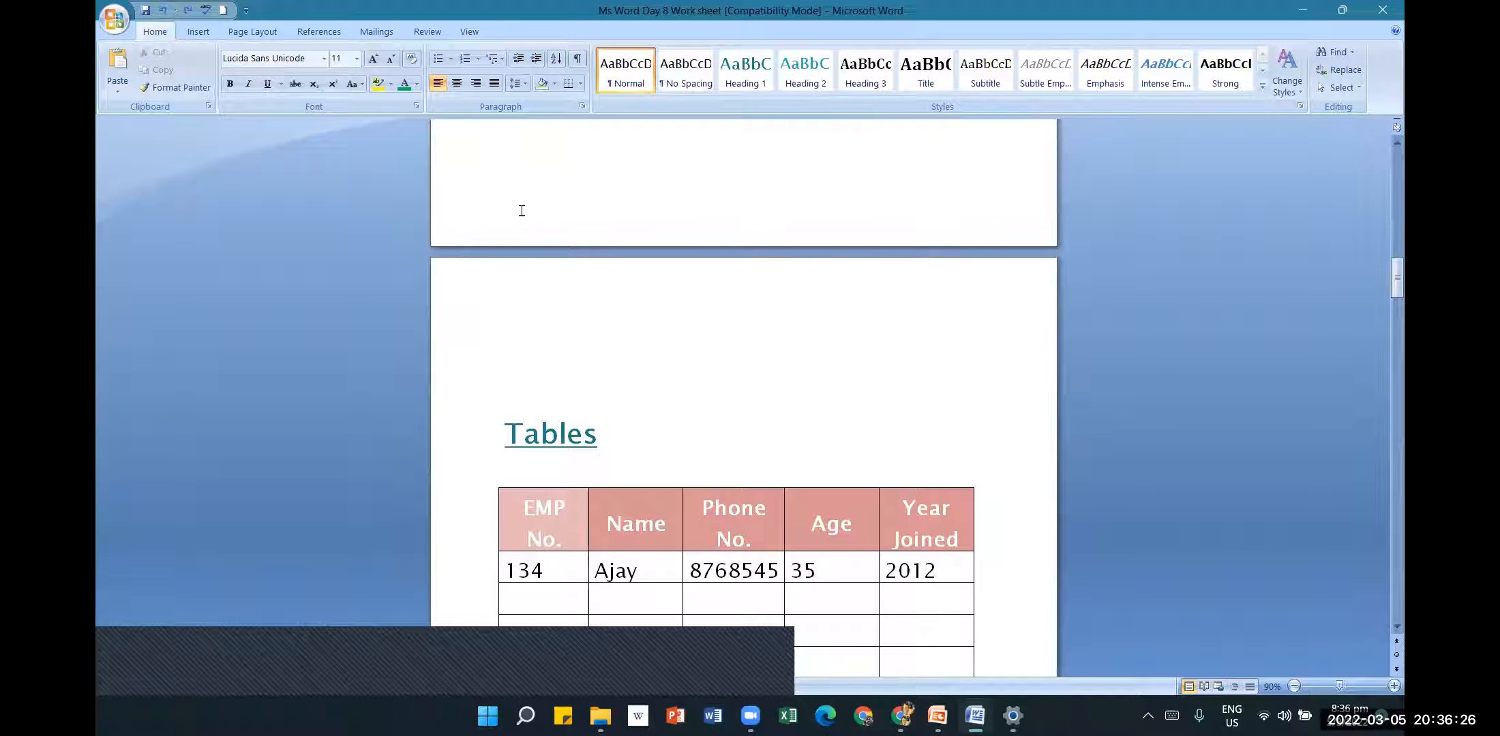
left_click(608, 433)
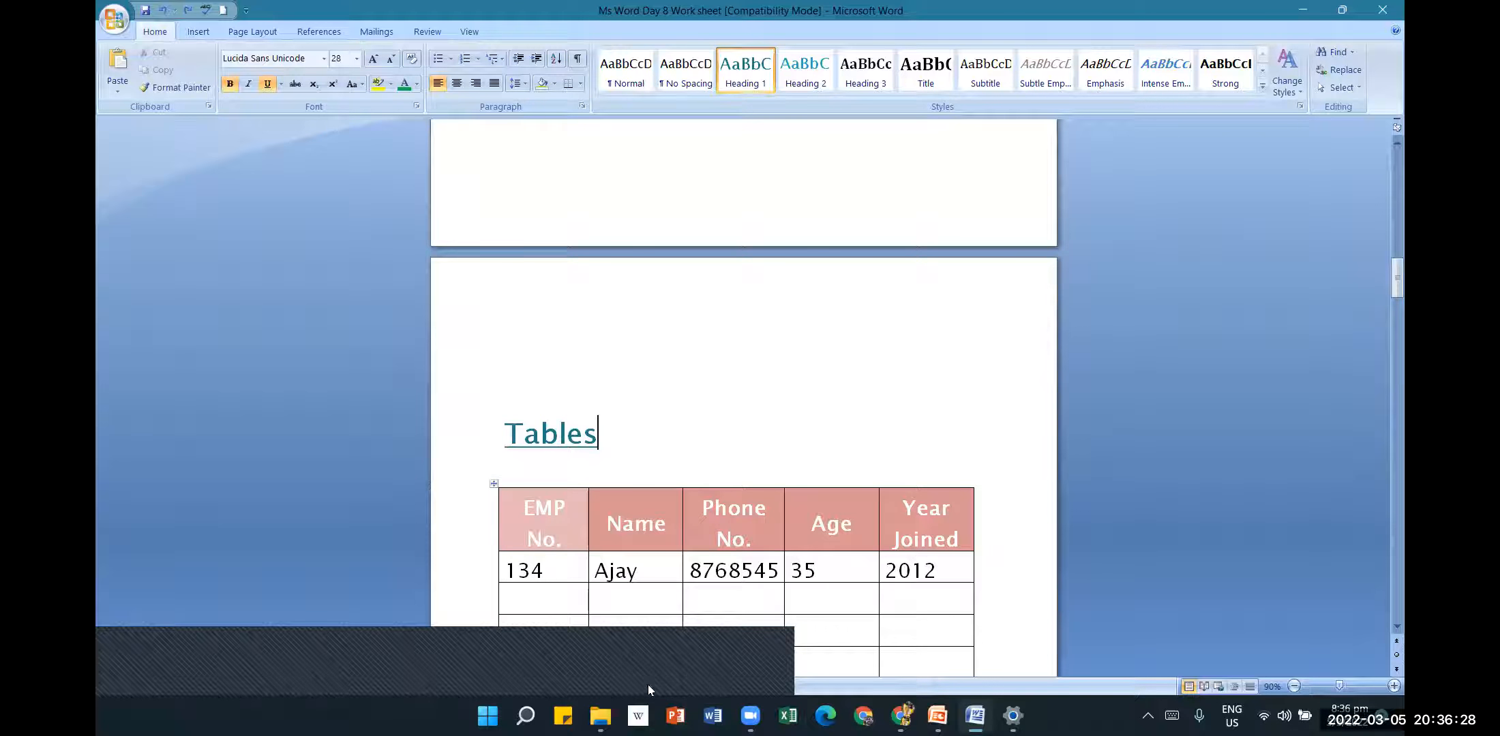
left_click(734, 654)
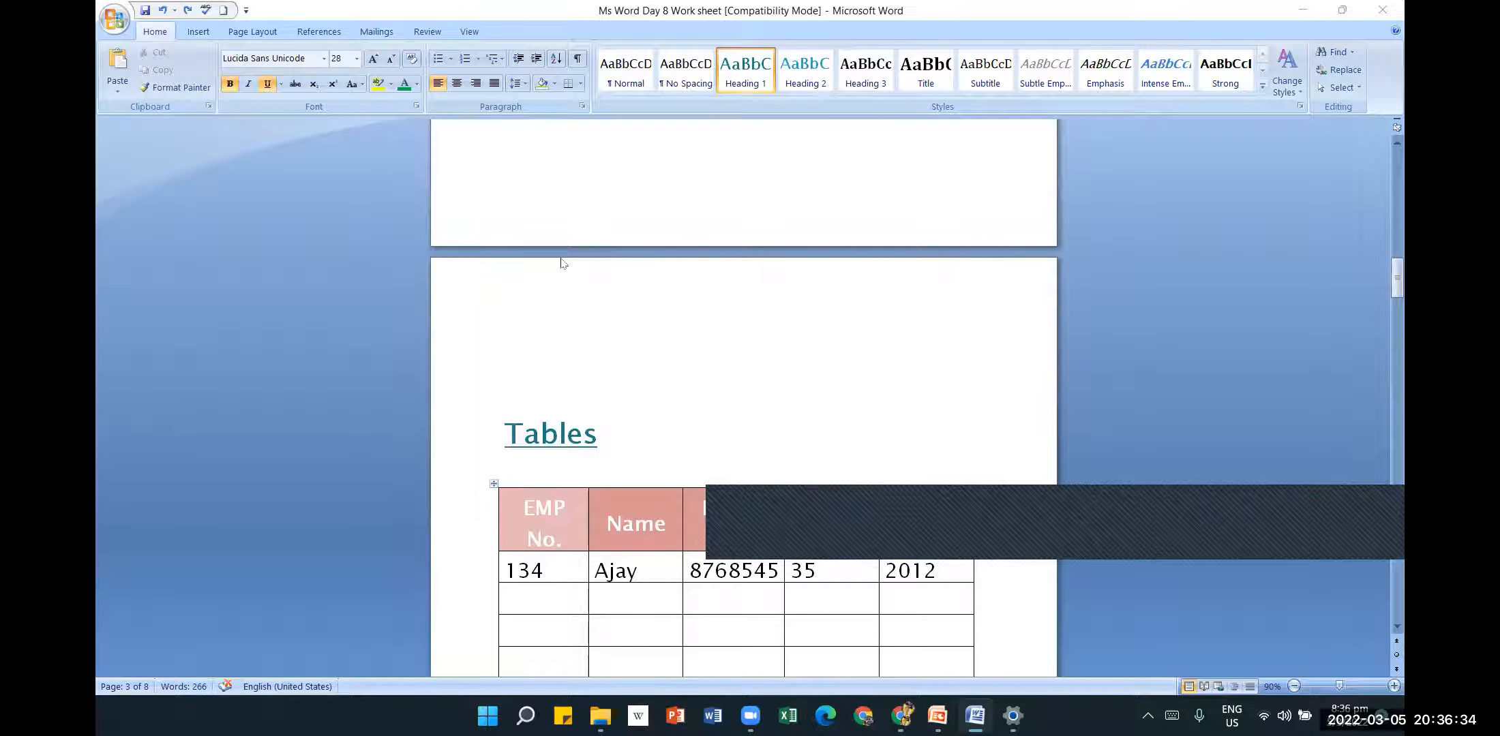
left_click_drag(1397, 280, 1398, 319)
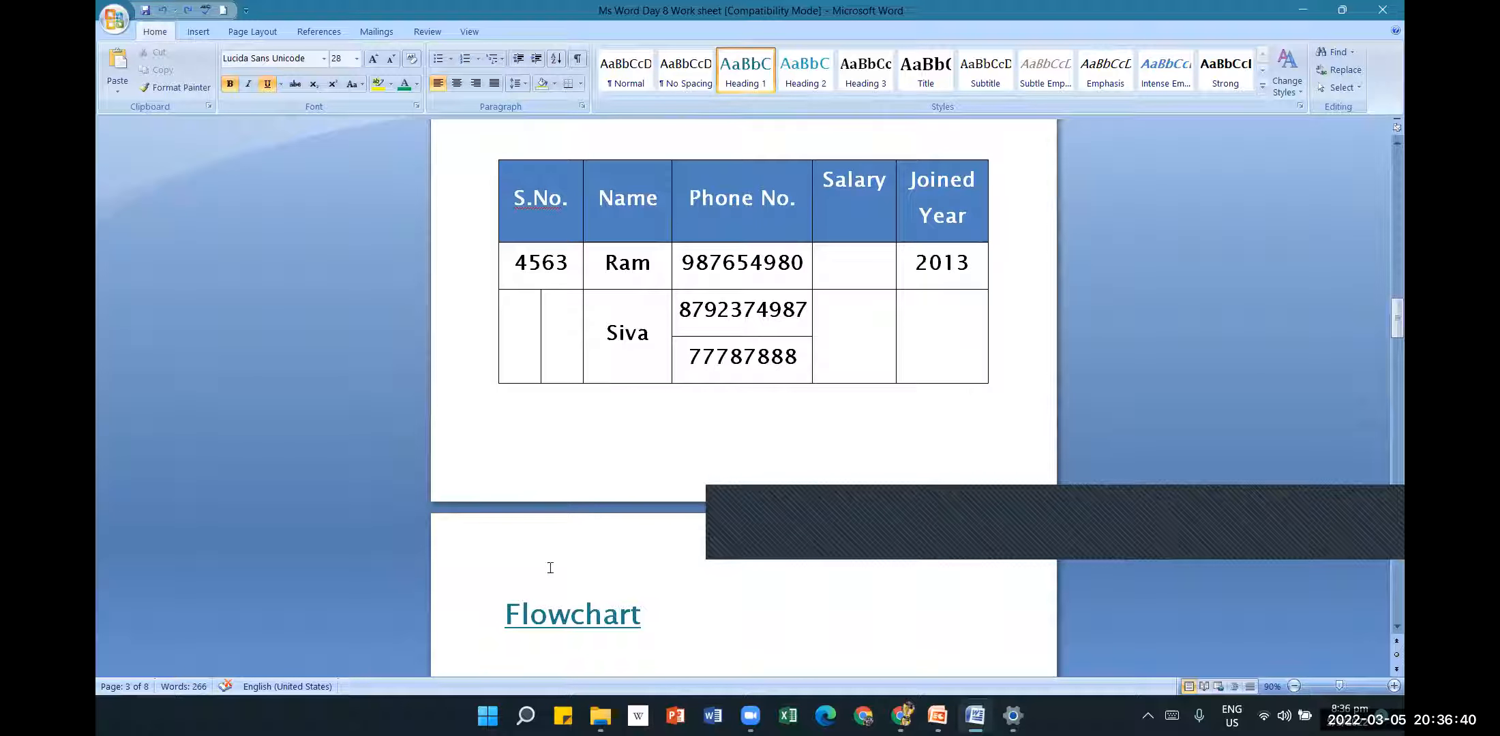
- Insert the built-in Alphabet header with the cursor placed above the Document heading
left_click_drag(1398, 327, 1395, 151)
scroll(1302, 269, "down", 10)
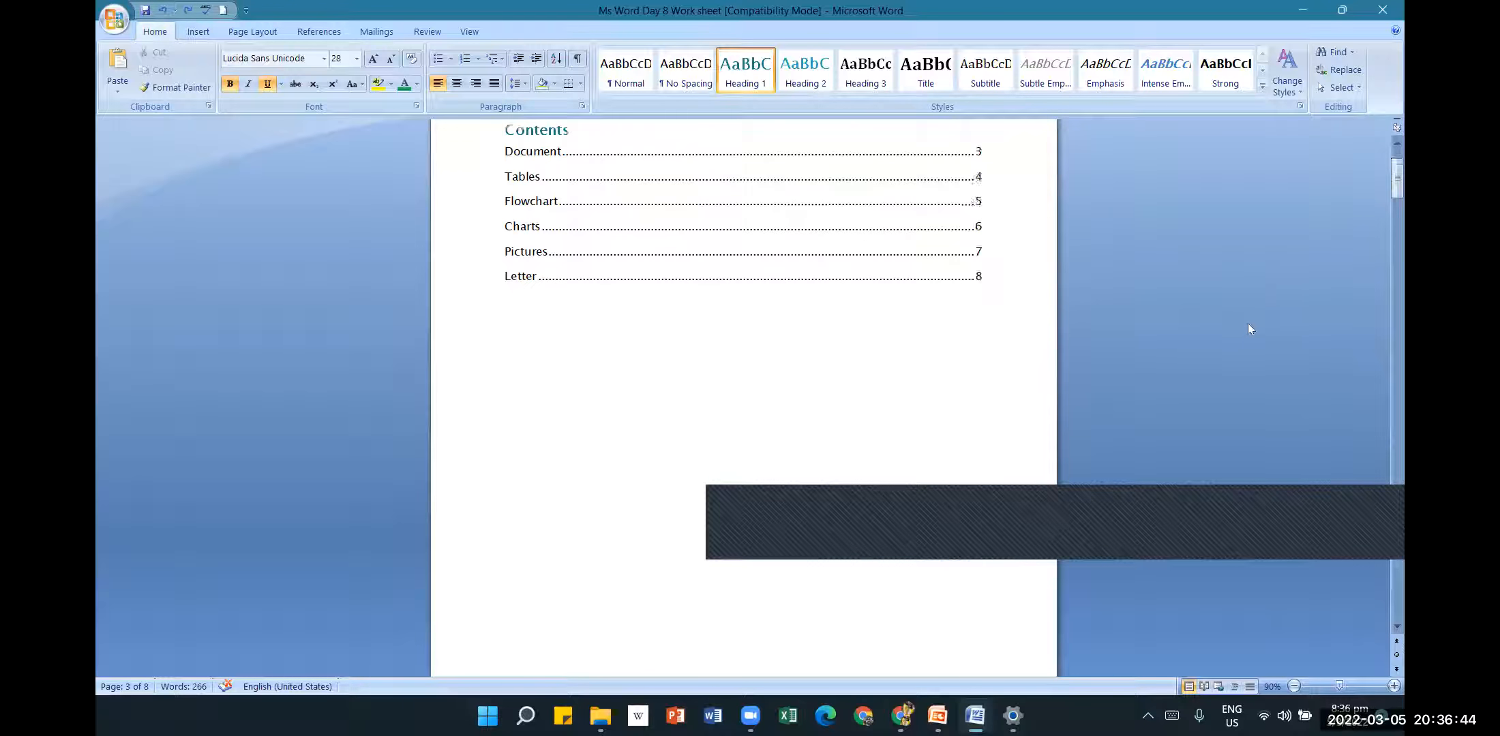
scroll(1217, 341, "down", 8)
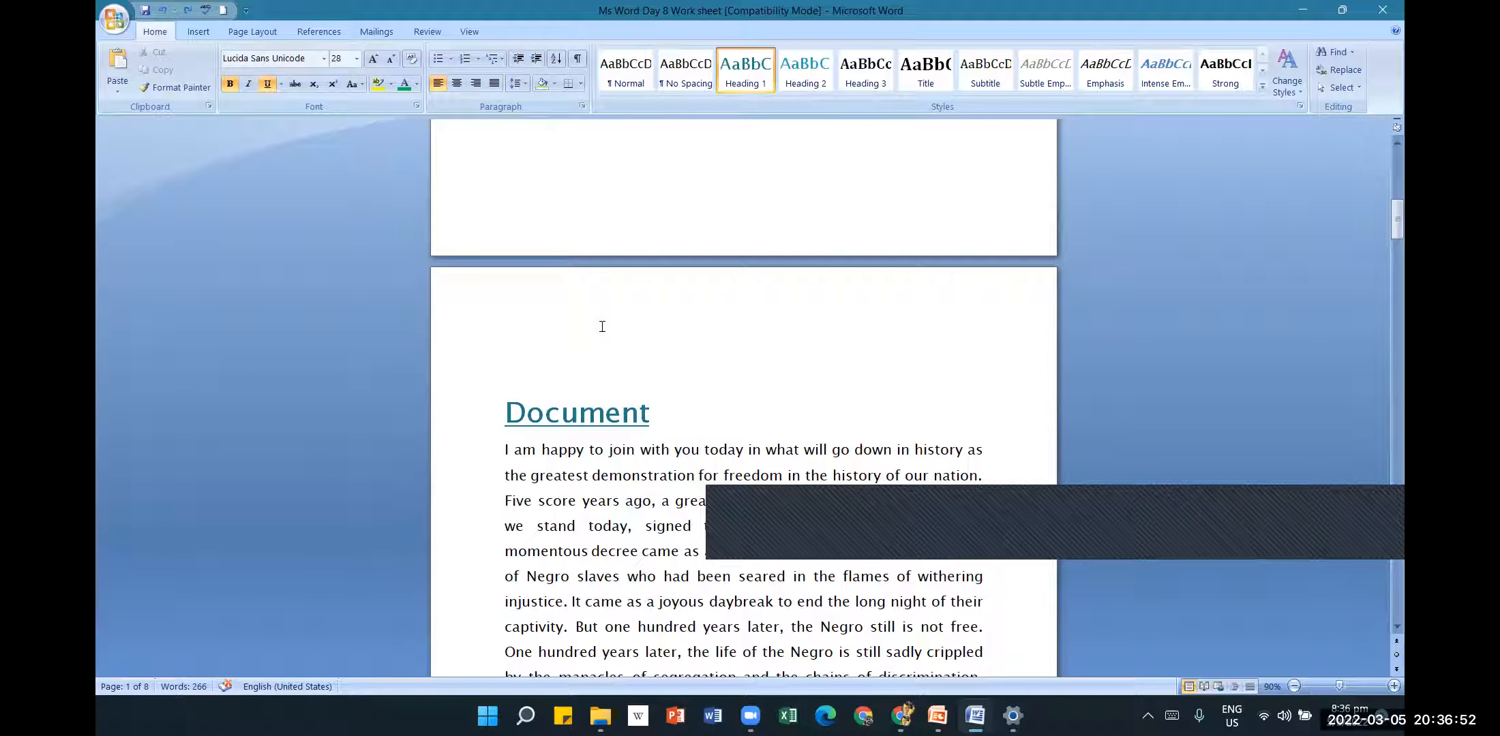
left_click(569, 325)
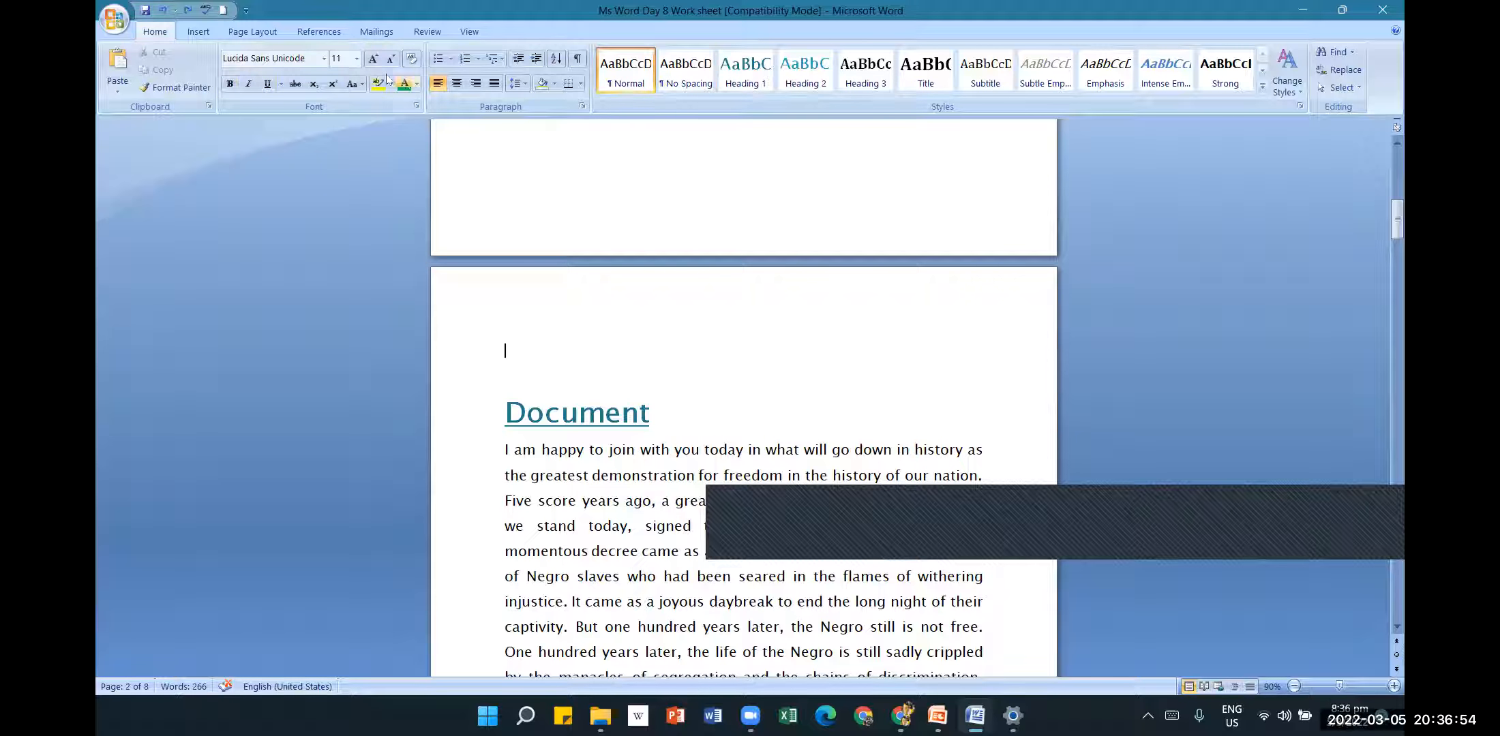
left_click(199, 32)
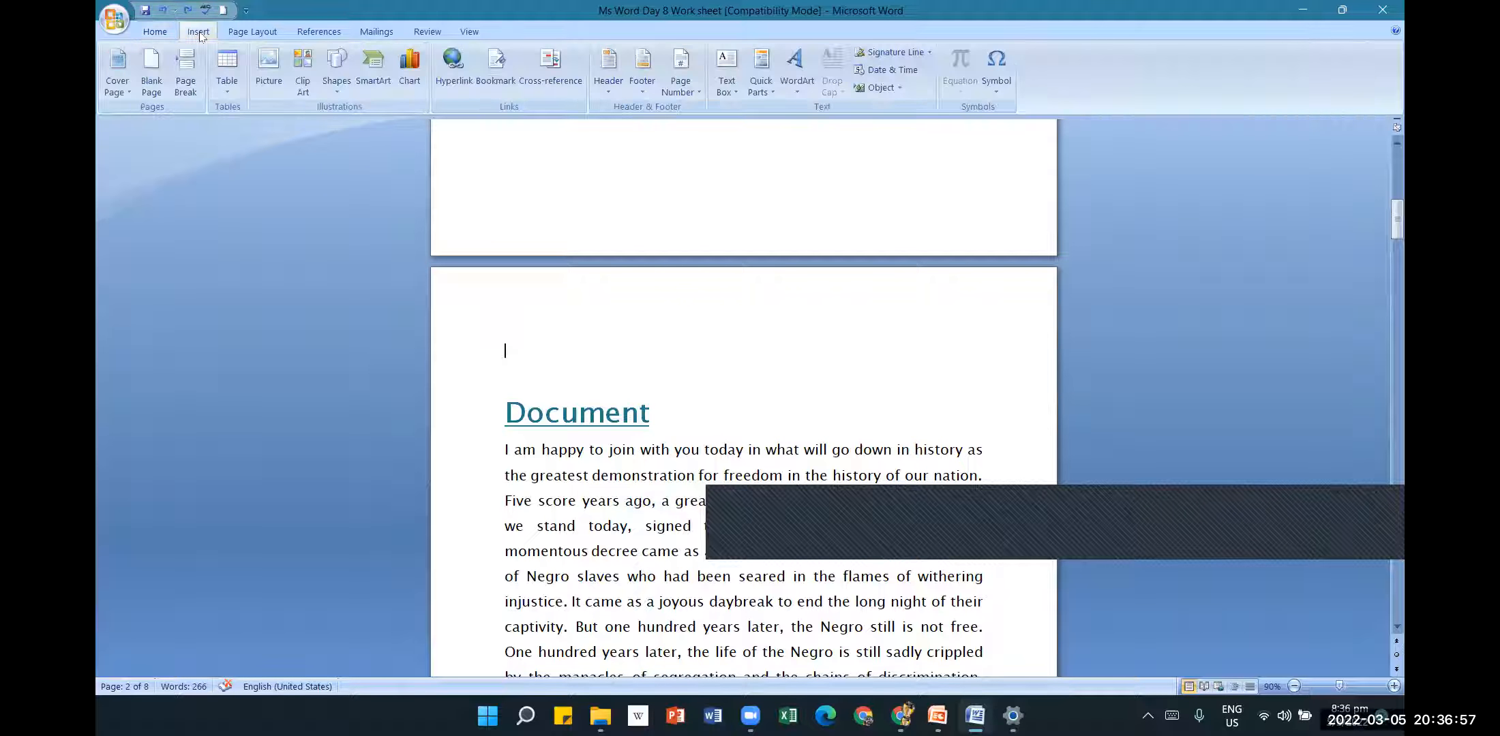
left_click(606, 93)
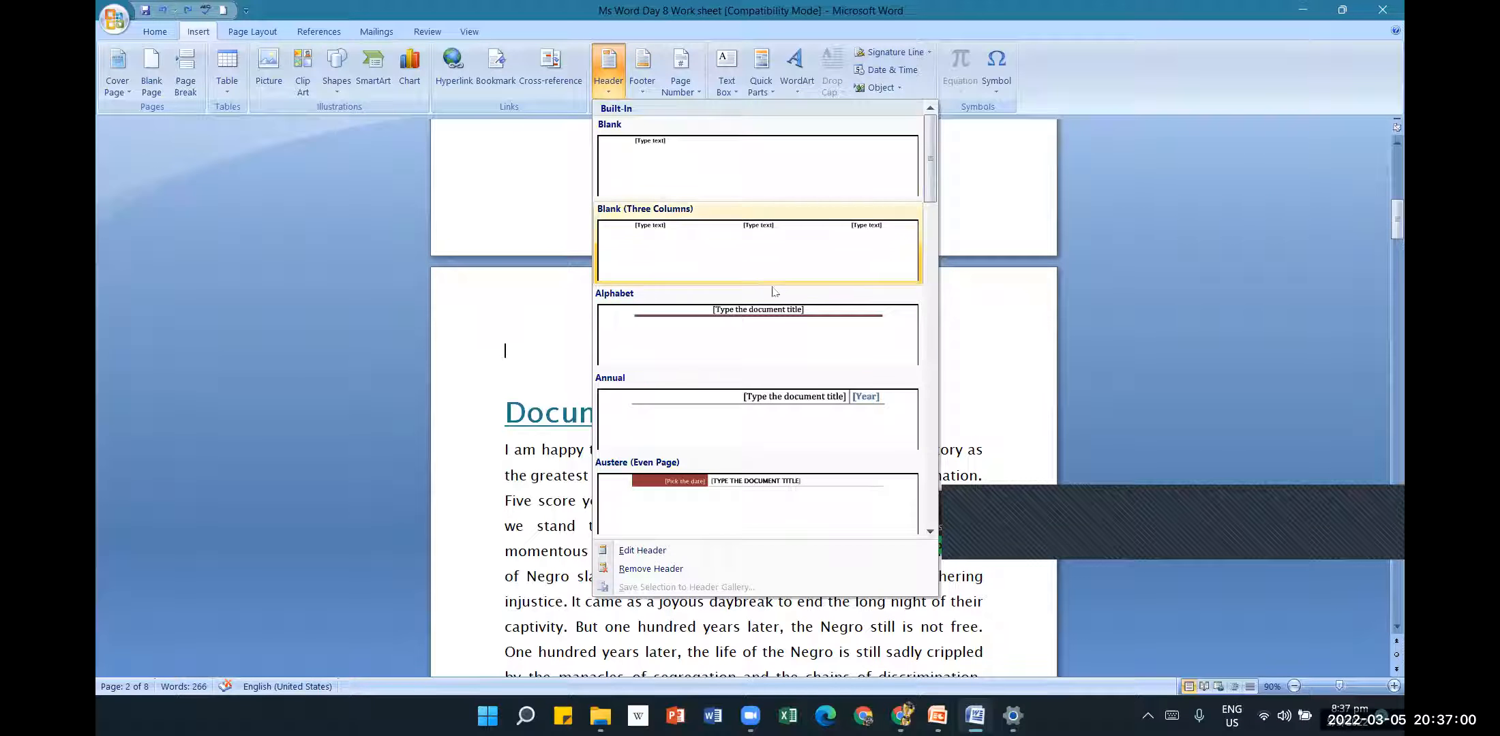
scroll(820, 341, "down", 1)
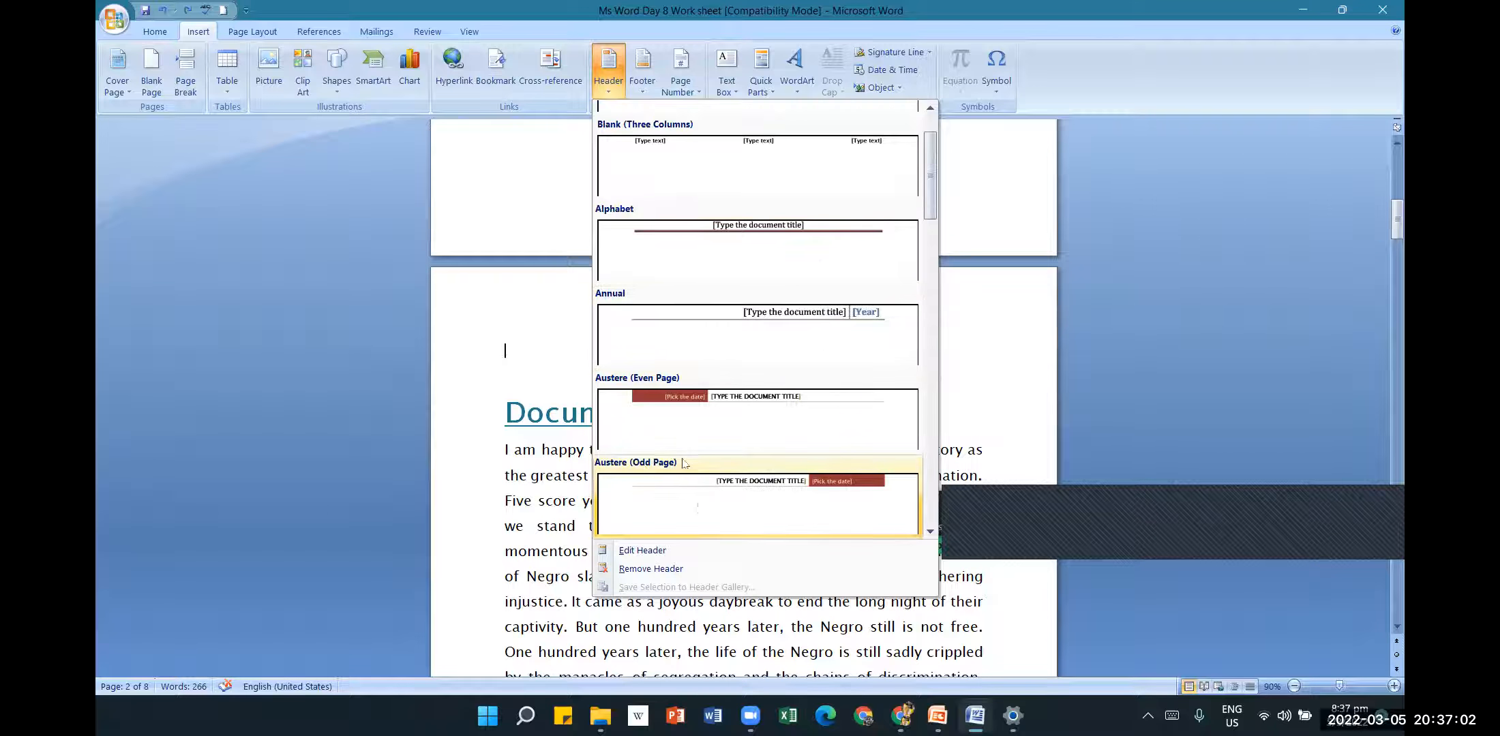
scroll(814, 403, "down", 4)
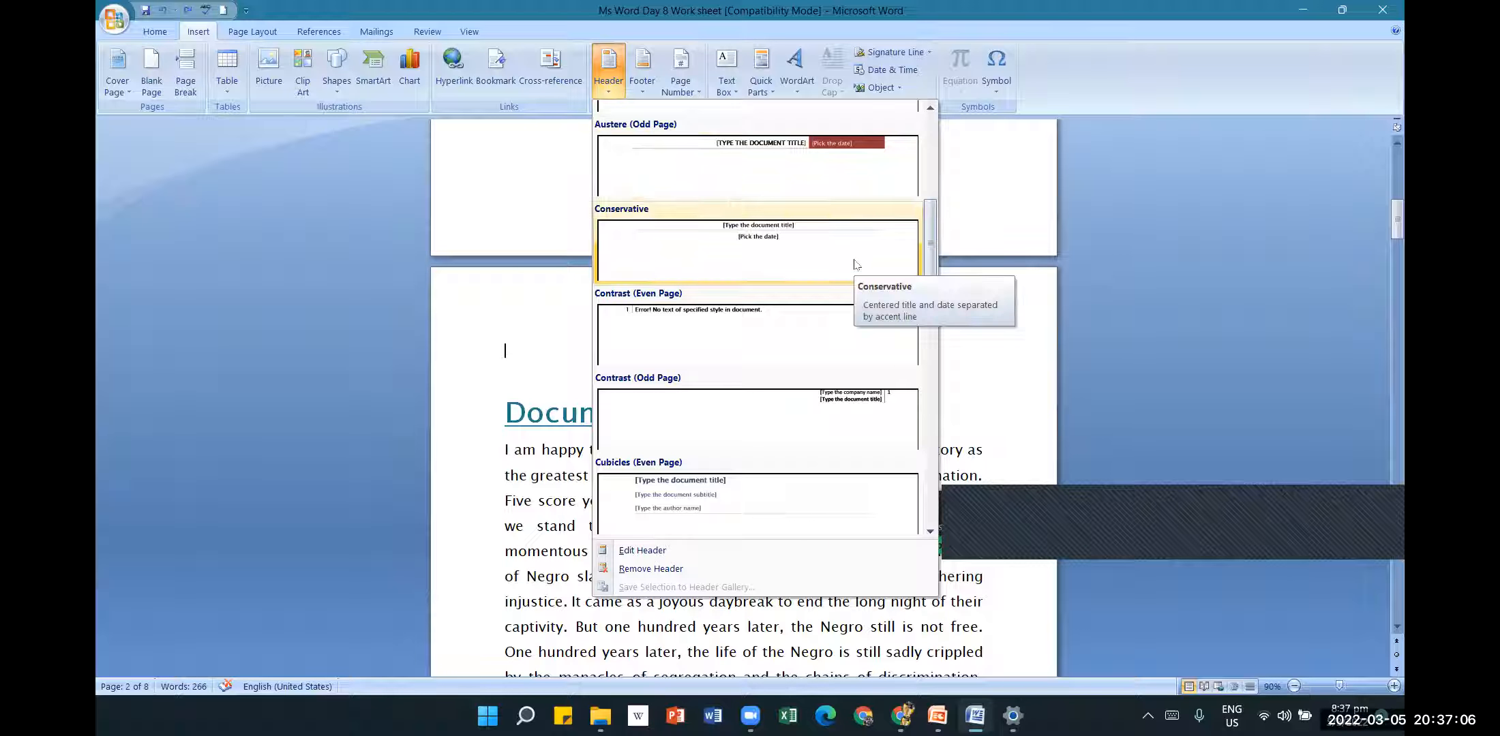
scroll(851, 282, "down", 5)
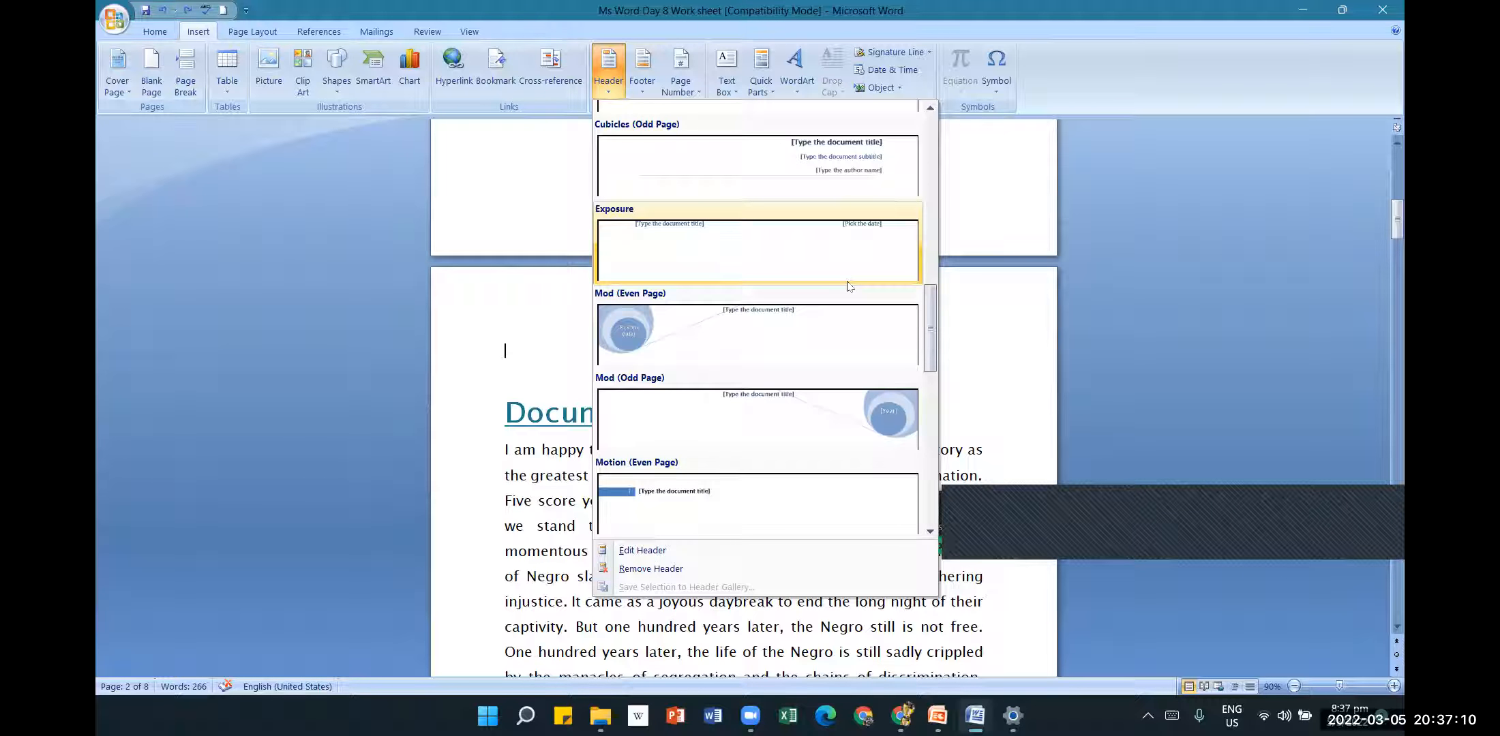
scroll(815, 353, "up", 9)
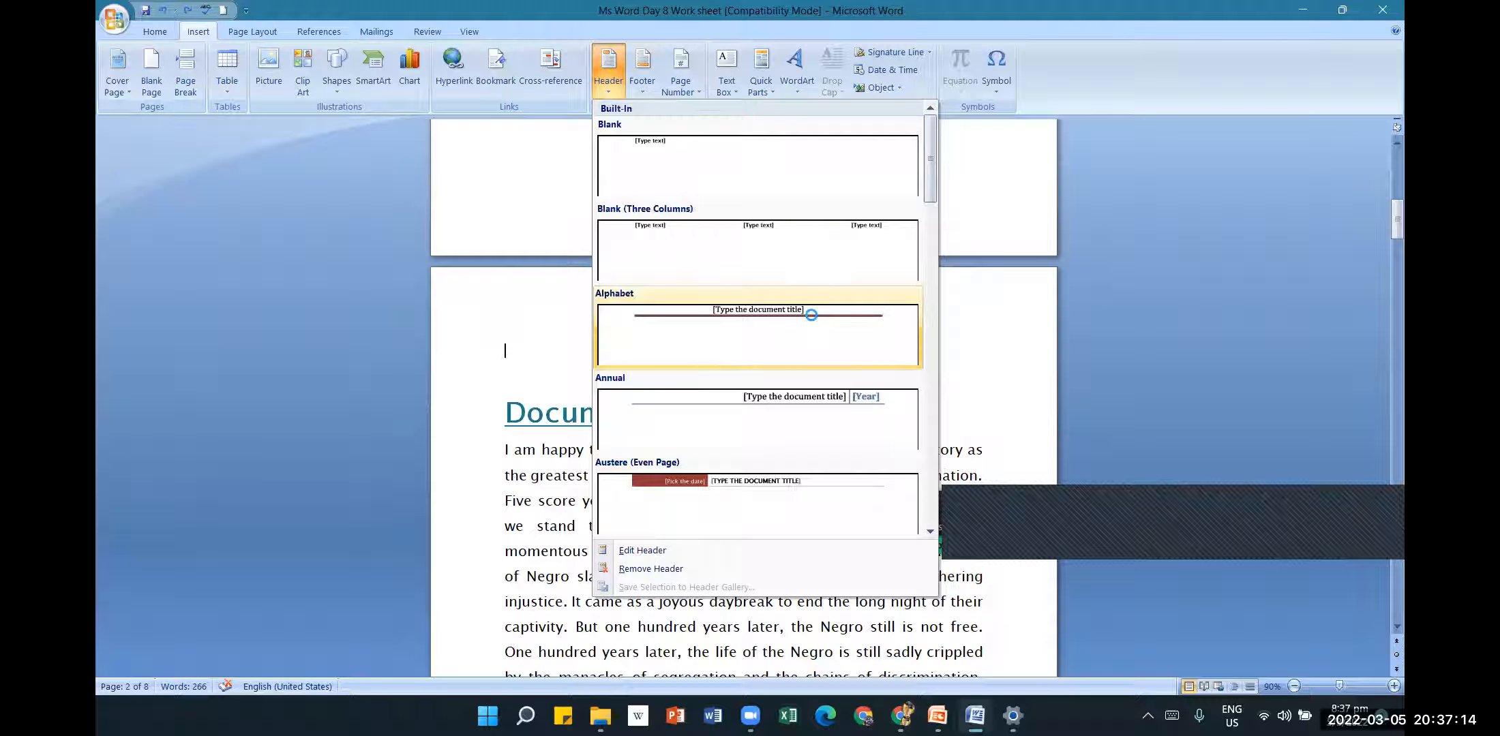
left_click(812, 314)
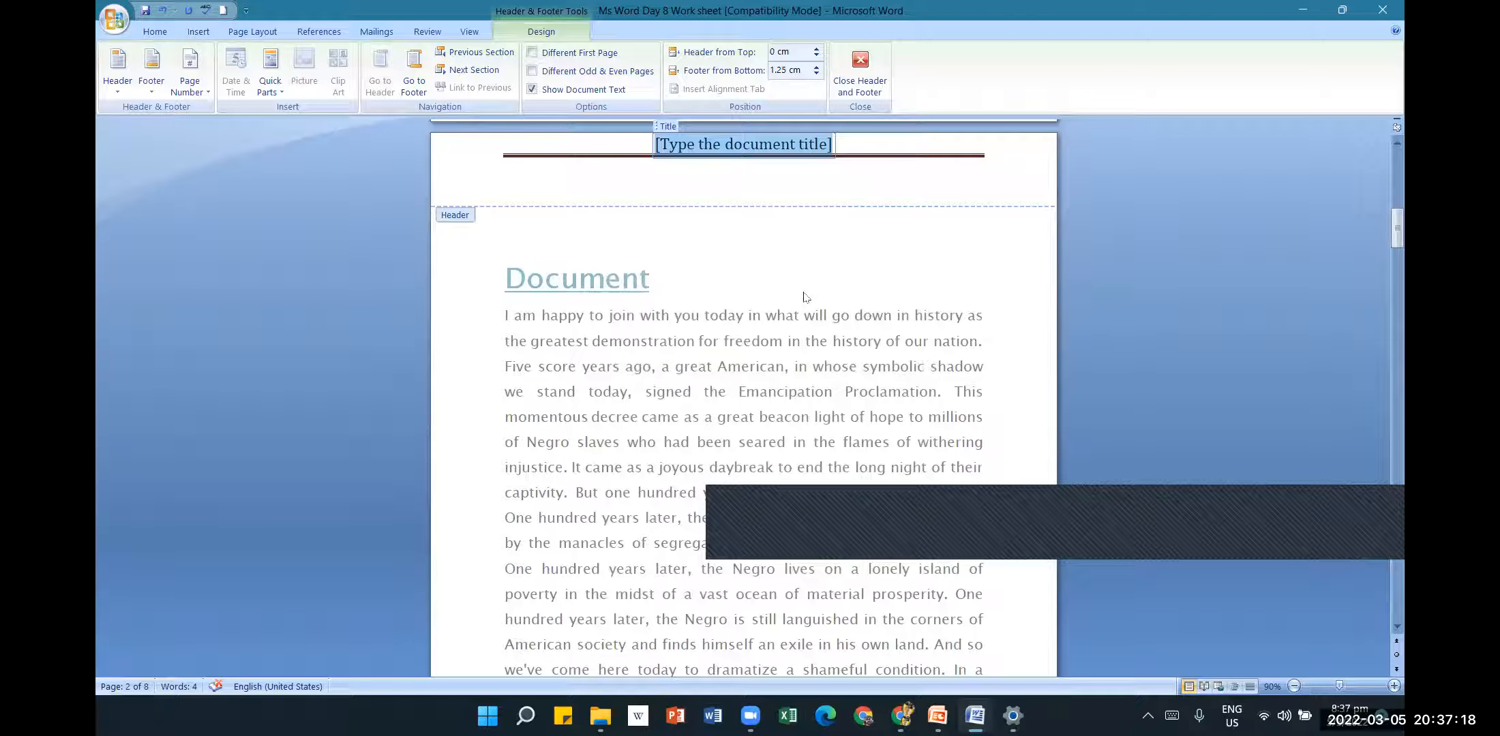
- Set the header's document title to "Monthly Safety Report – March 2022", close the header and check it down to the Flowchart page
type("Monthly Safety Report - ")
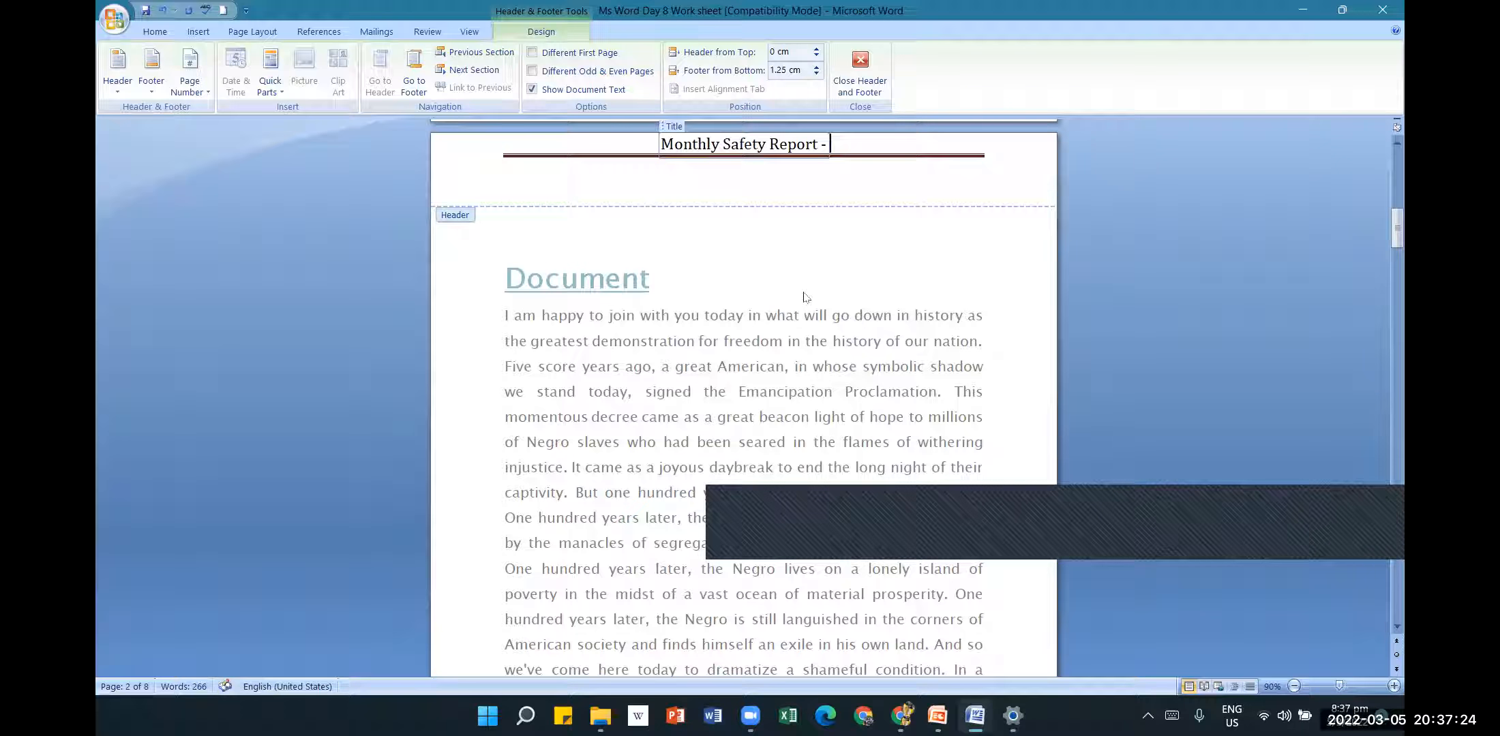
type("Jan")
key("BackSpace")
key("BackSpace")
key("BackSpace")
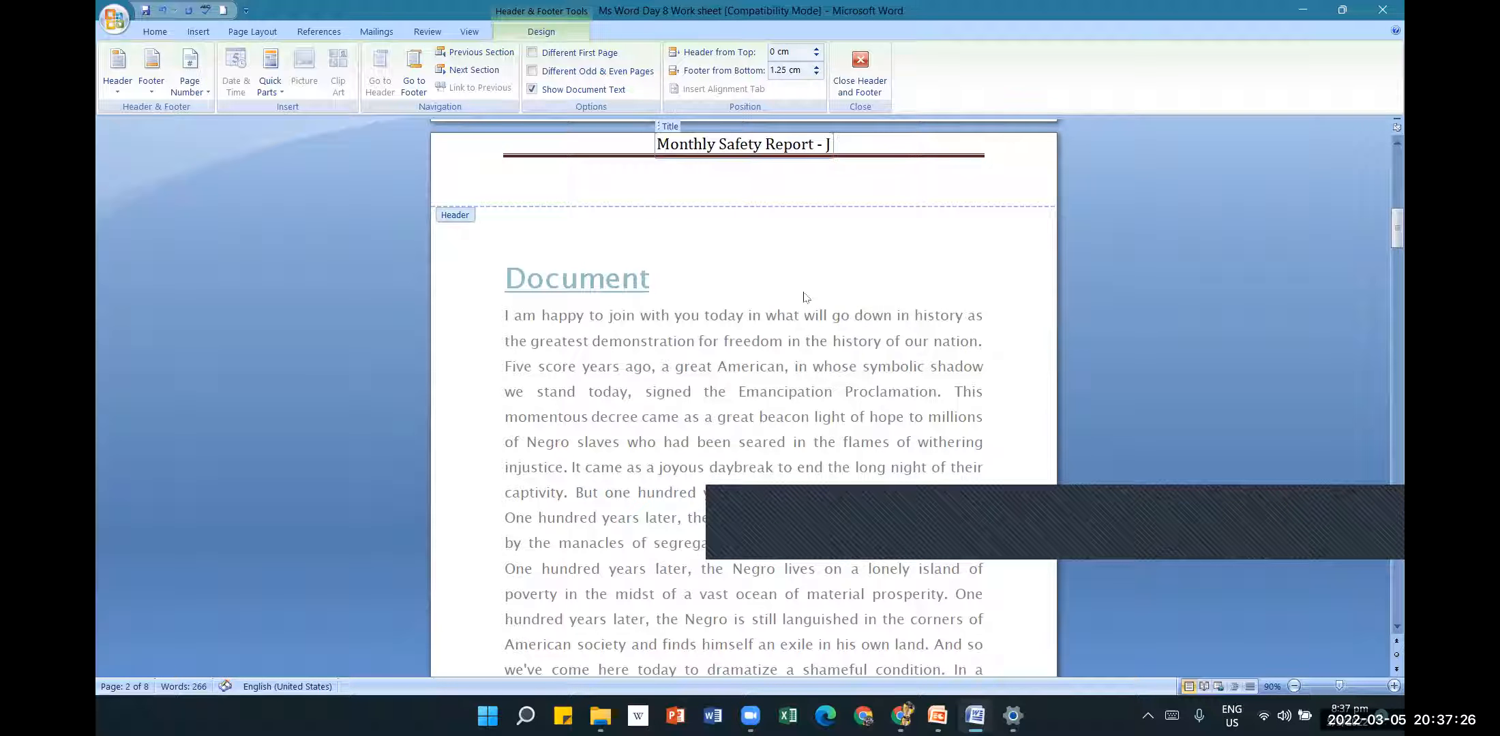
type("Mar")
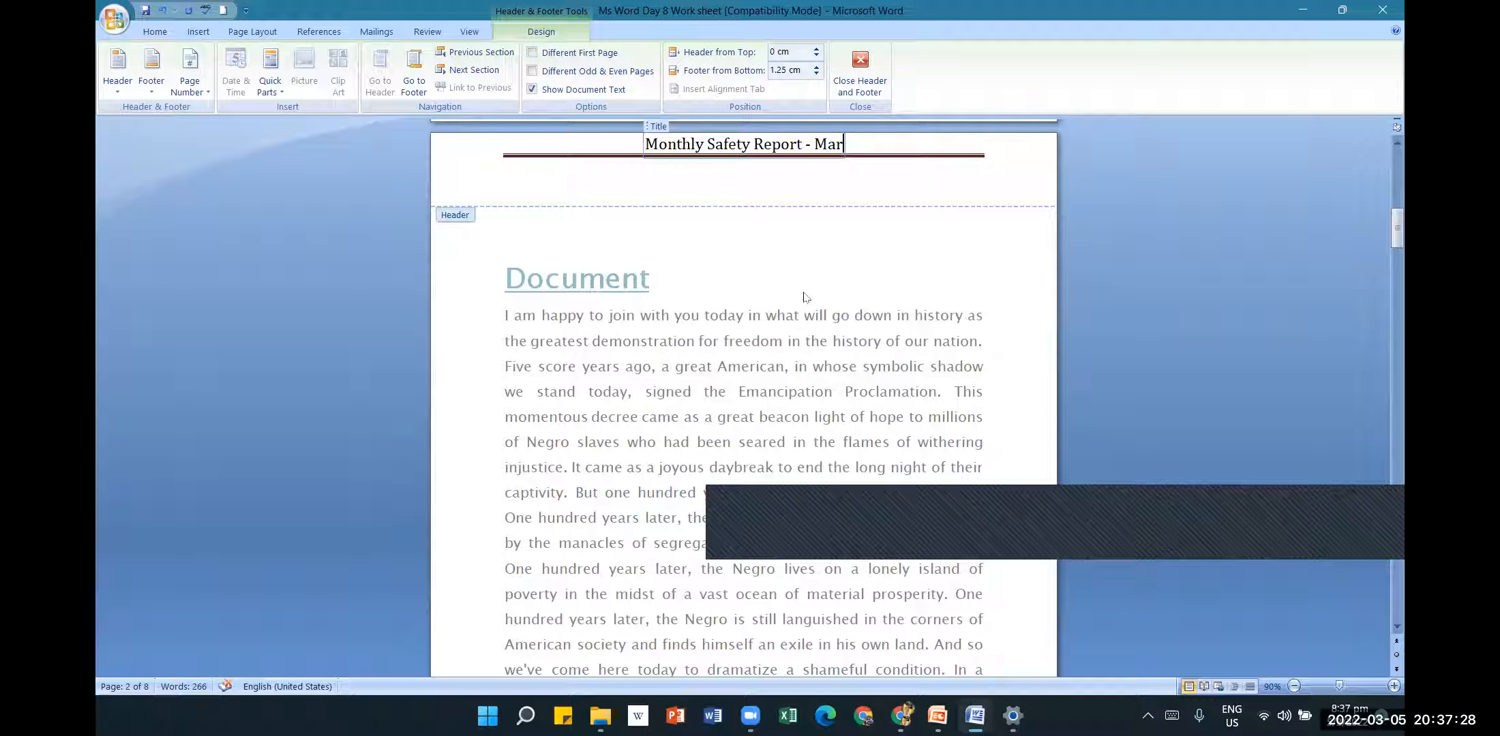
type("ch 2022")
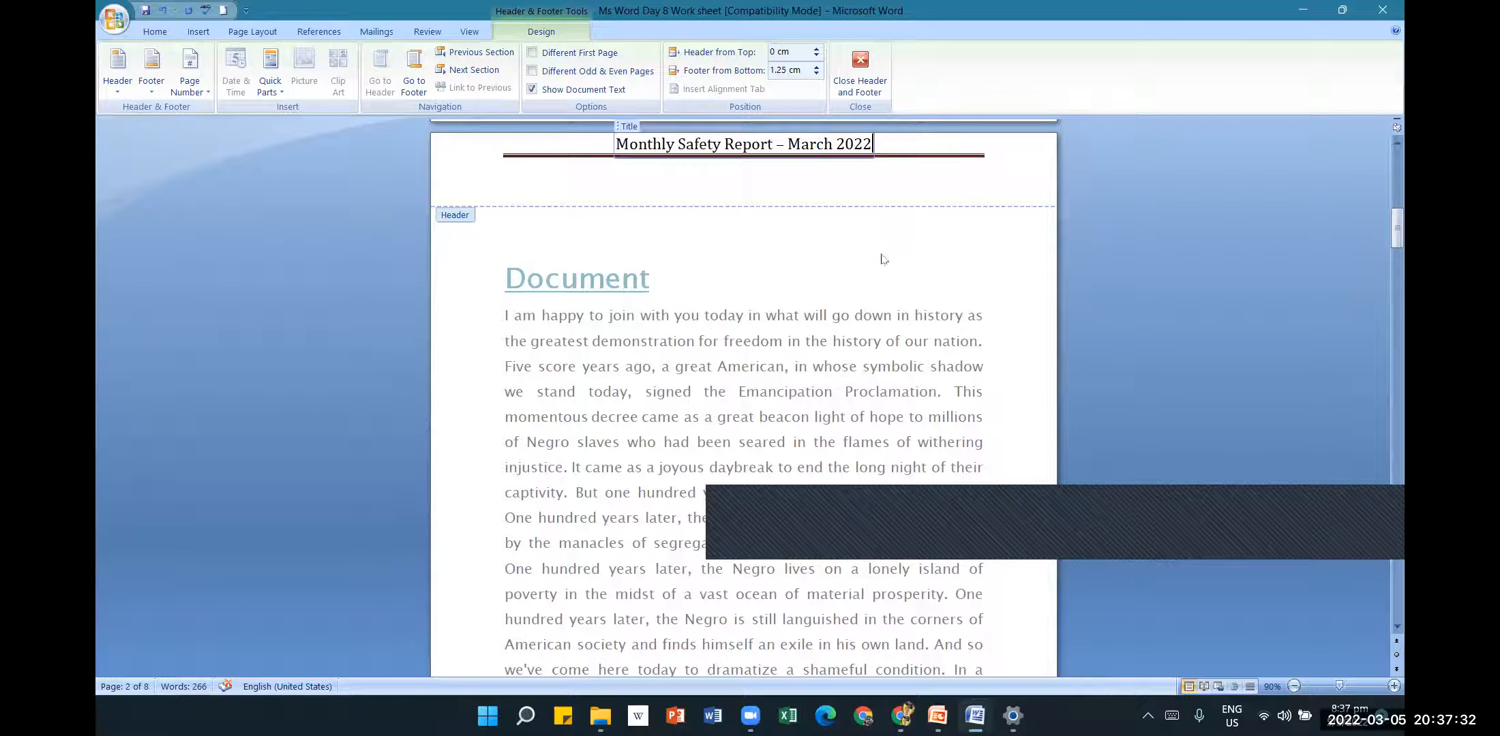
double_click(930, 263)
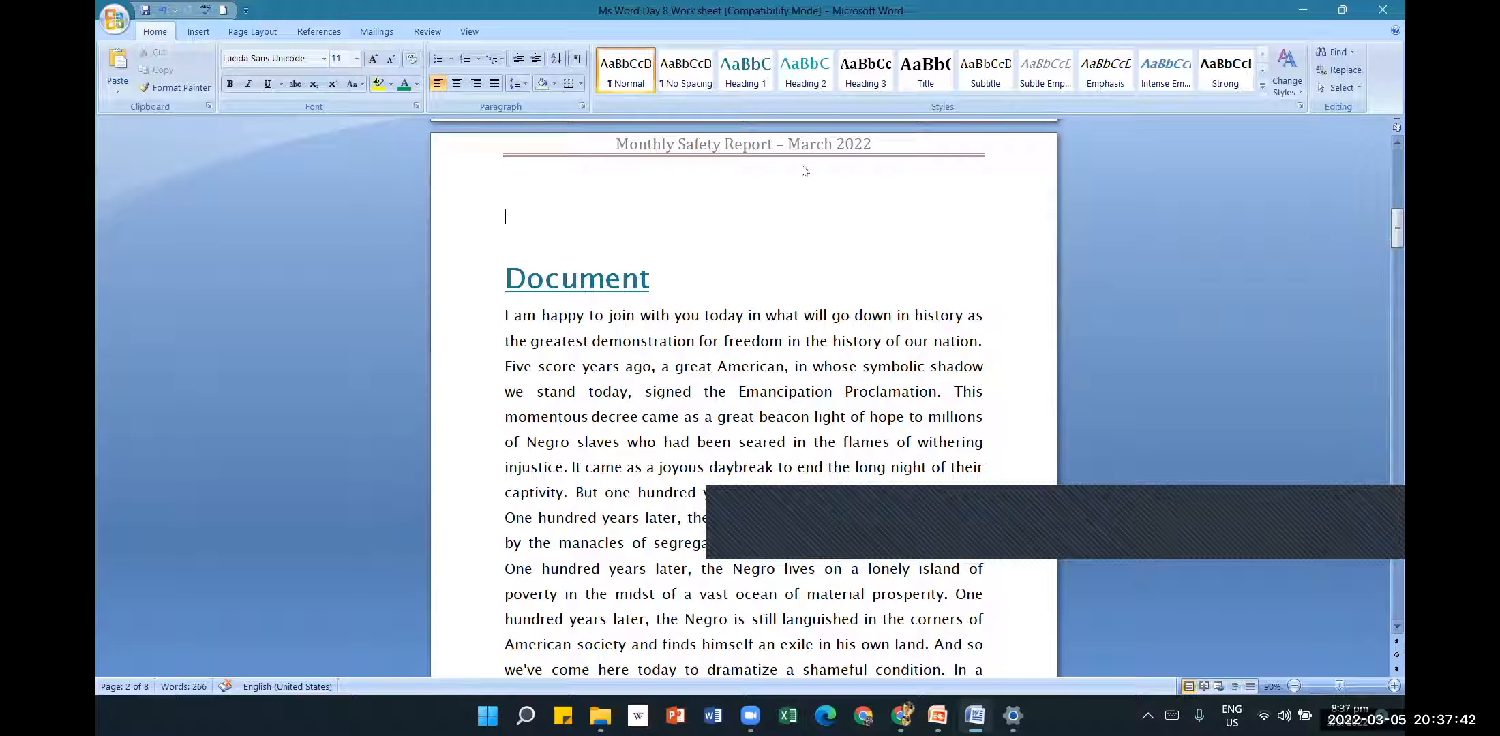
left_click_drag(1401, 227, 1401, 332)
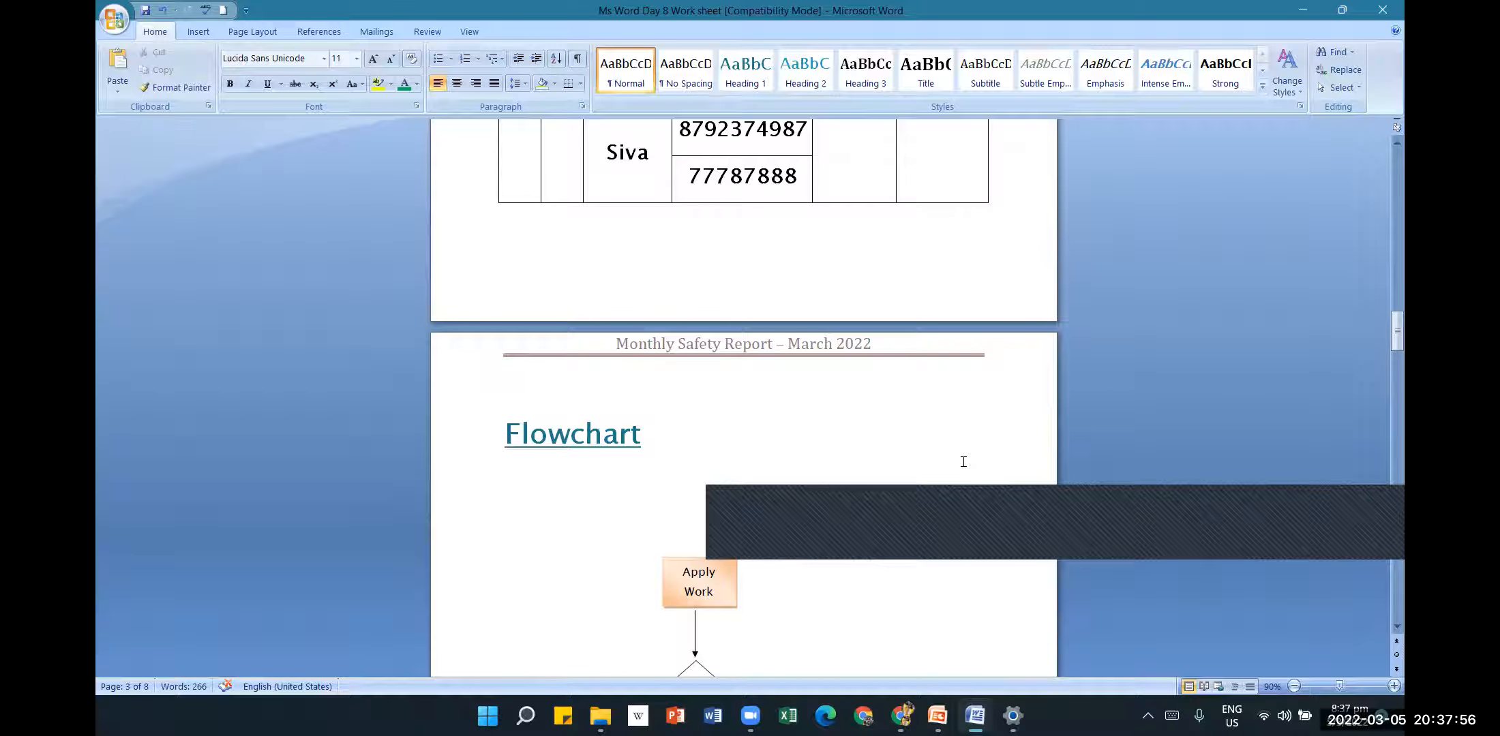
left_click_drag(1388, 343, 1389, 232)
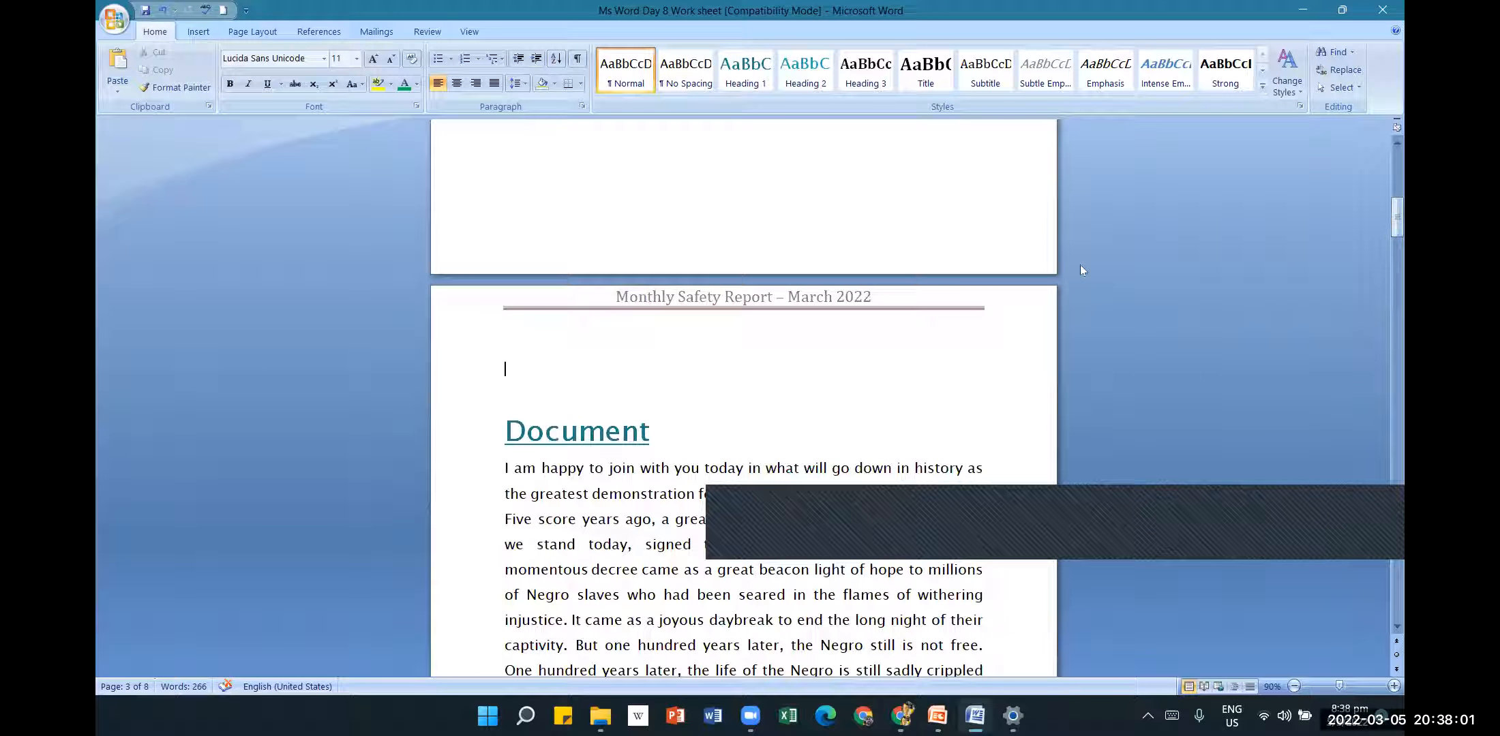
- Reopen the header, insert the date as March 5, 2022 below the title line and delete it again
double_click(860, 305)
left_click(767, 340)
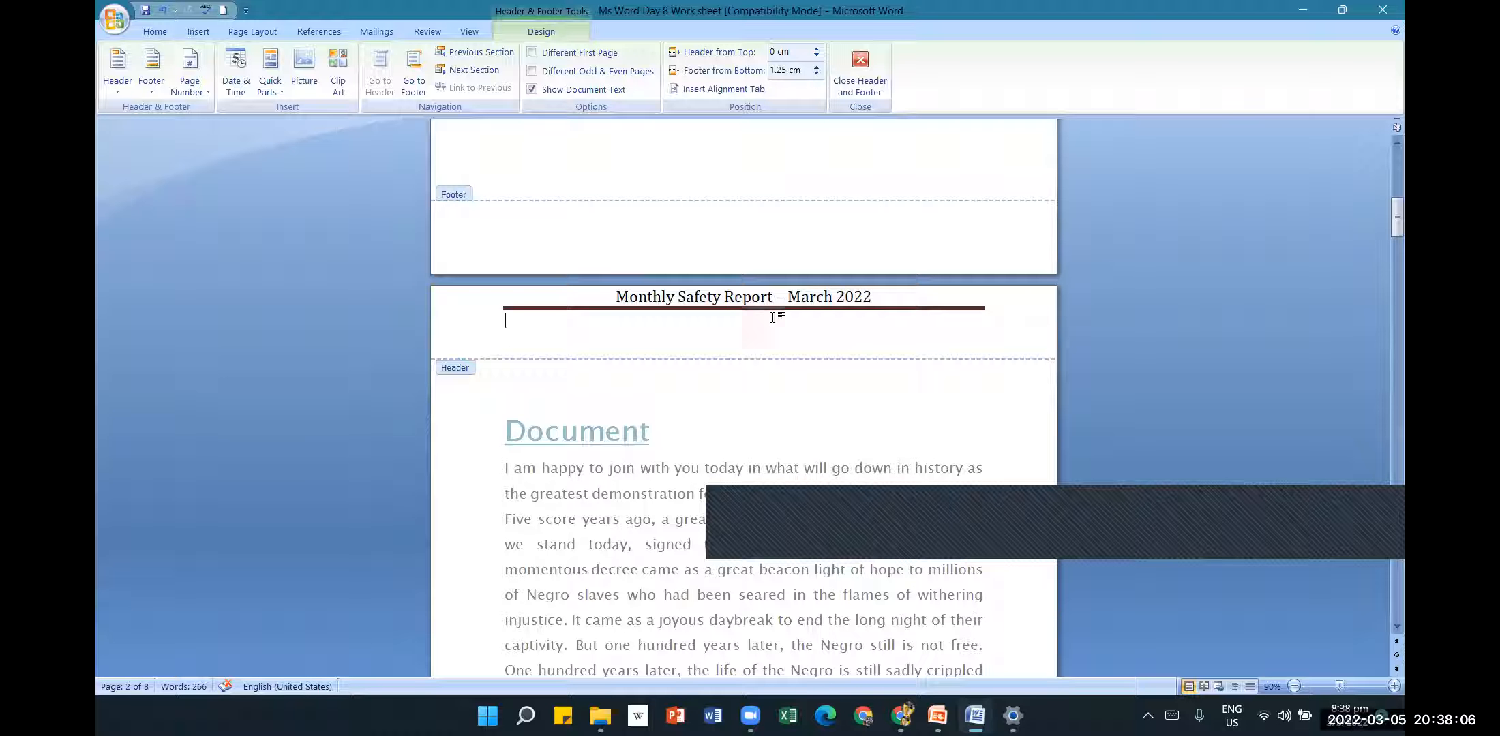
triple_click(784, 299)
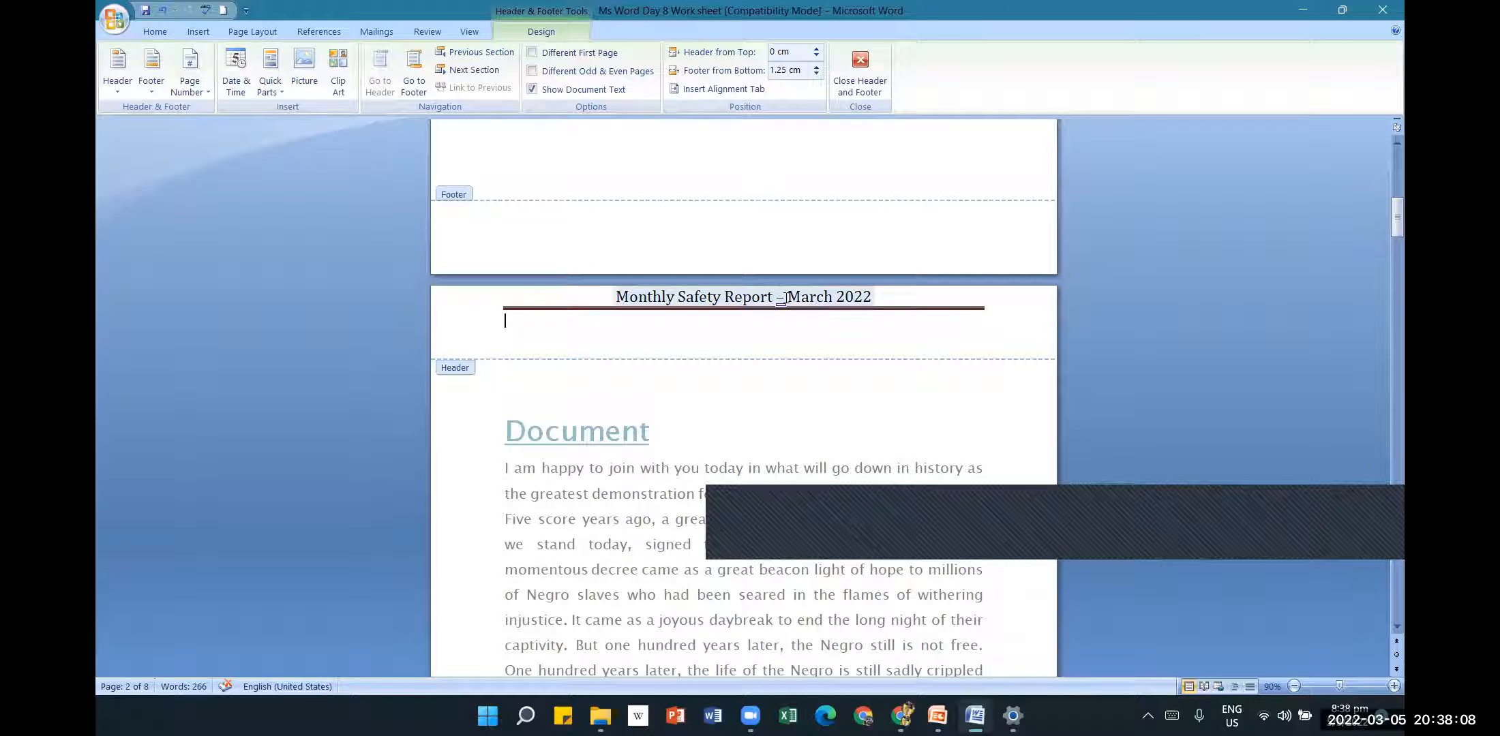
left_click(765, 323)
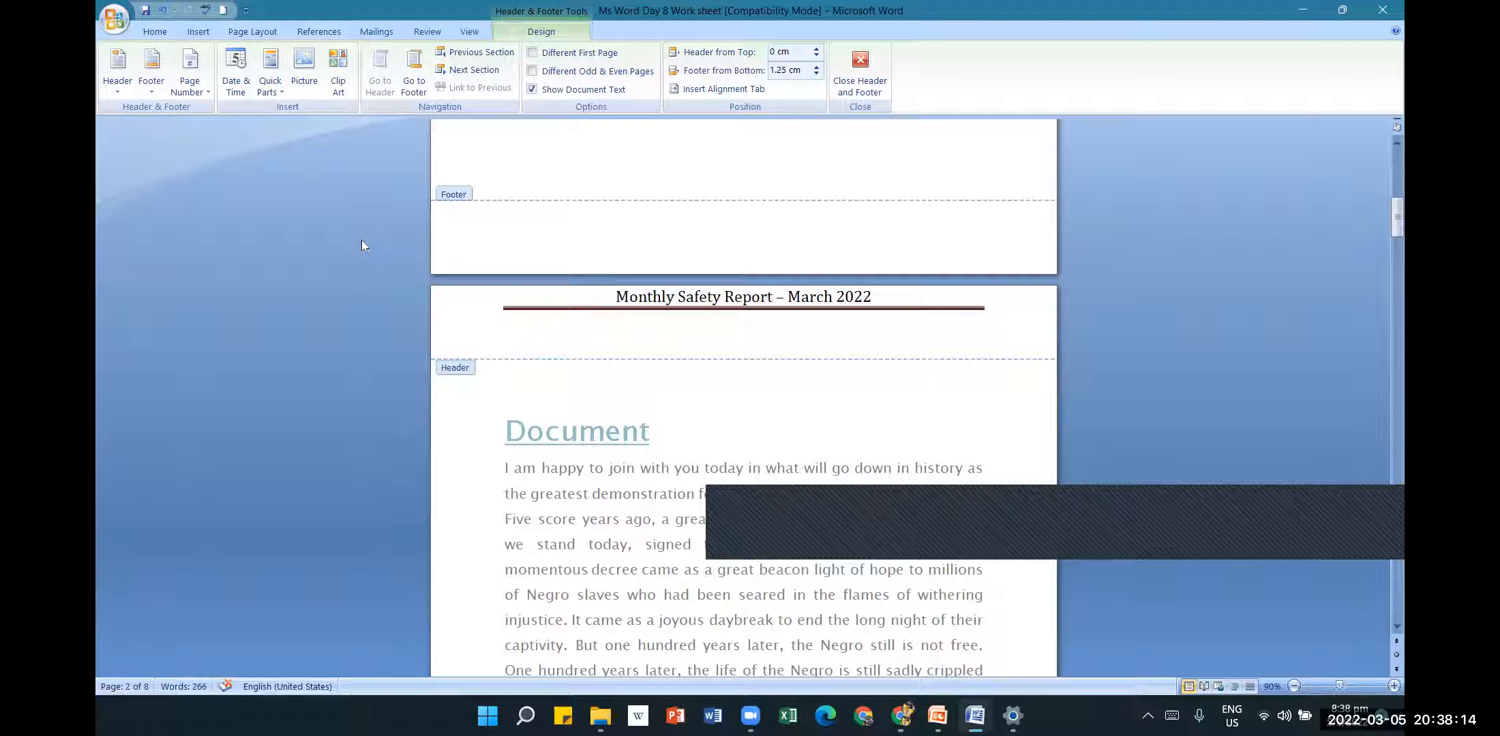
left_click(240, 93)
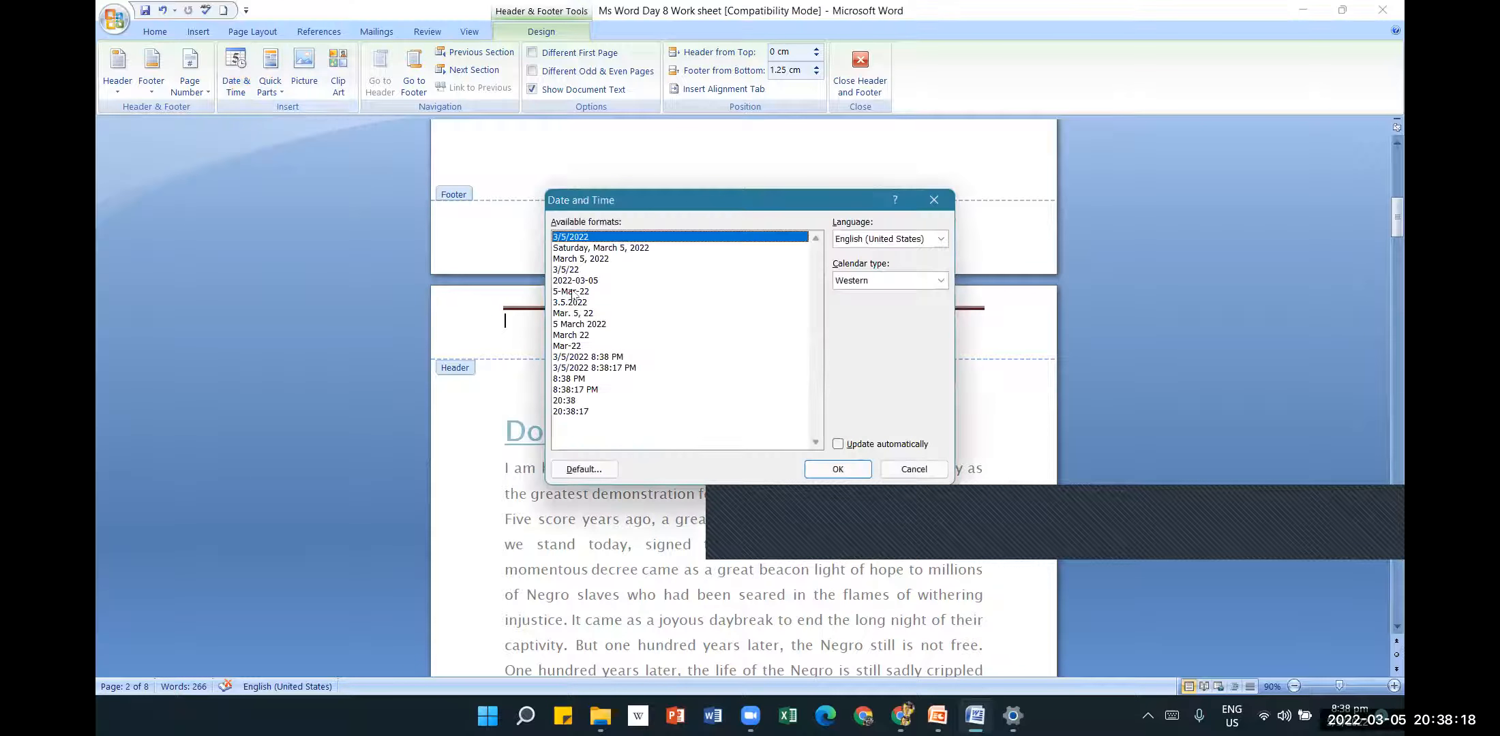
left_click(590, 259)
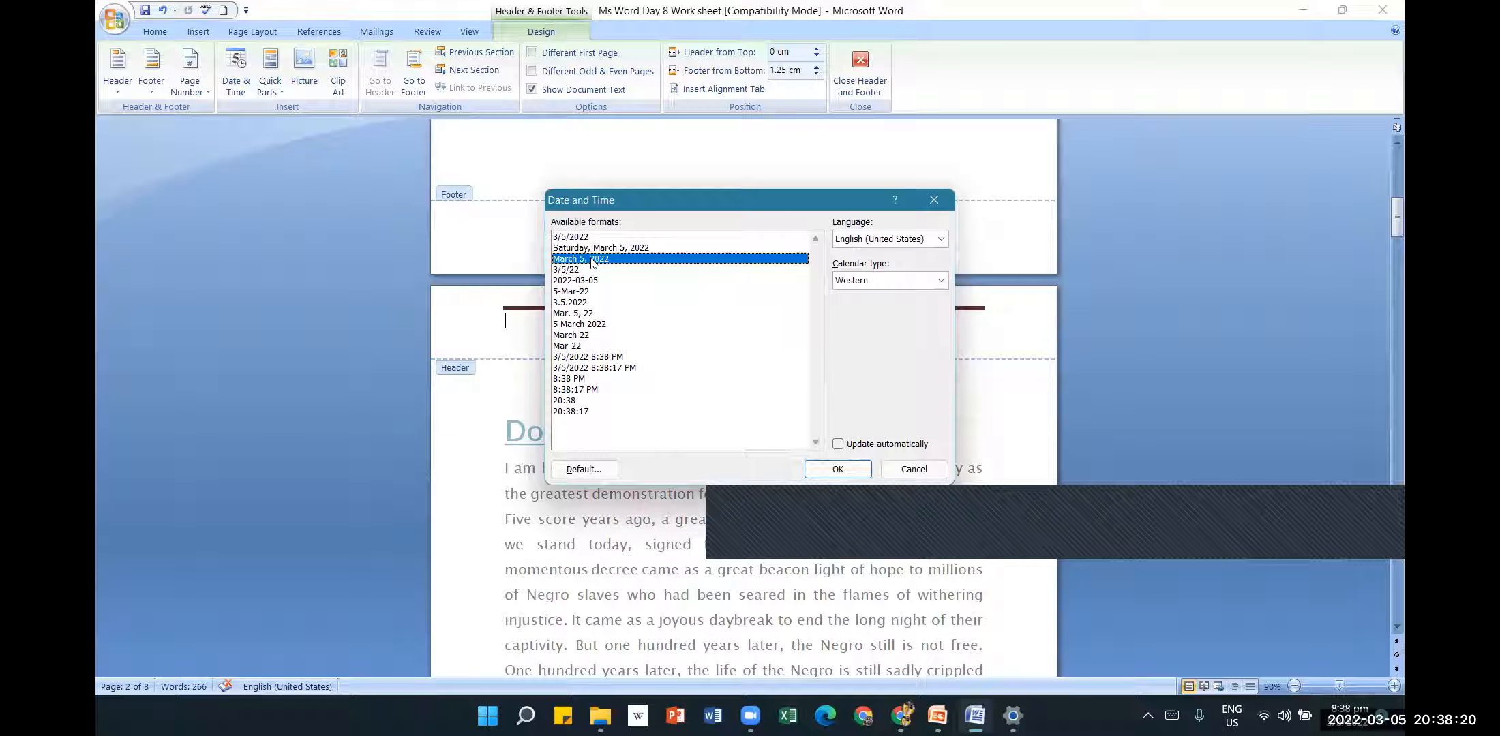
left_click(838, 469)
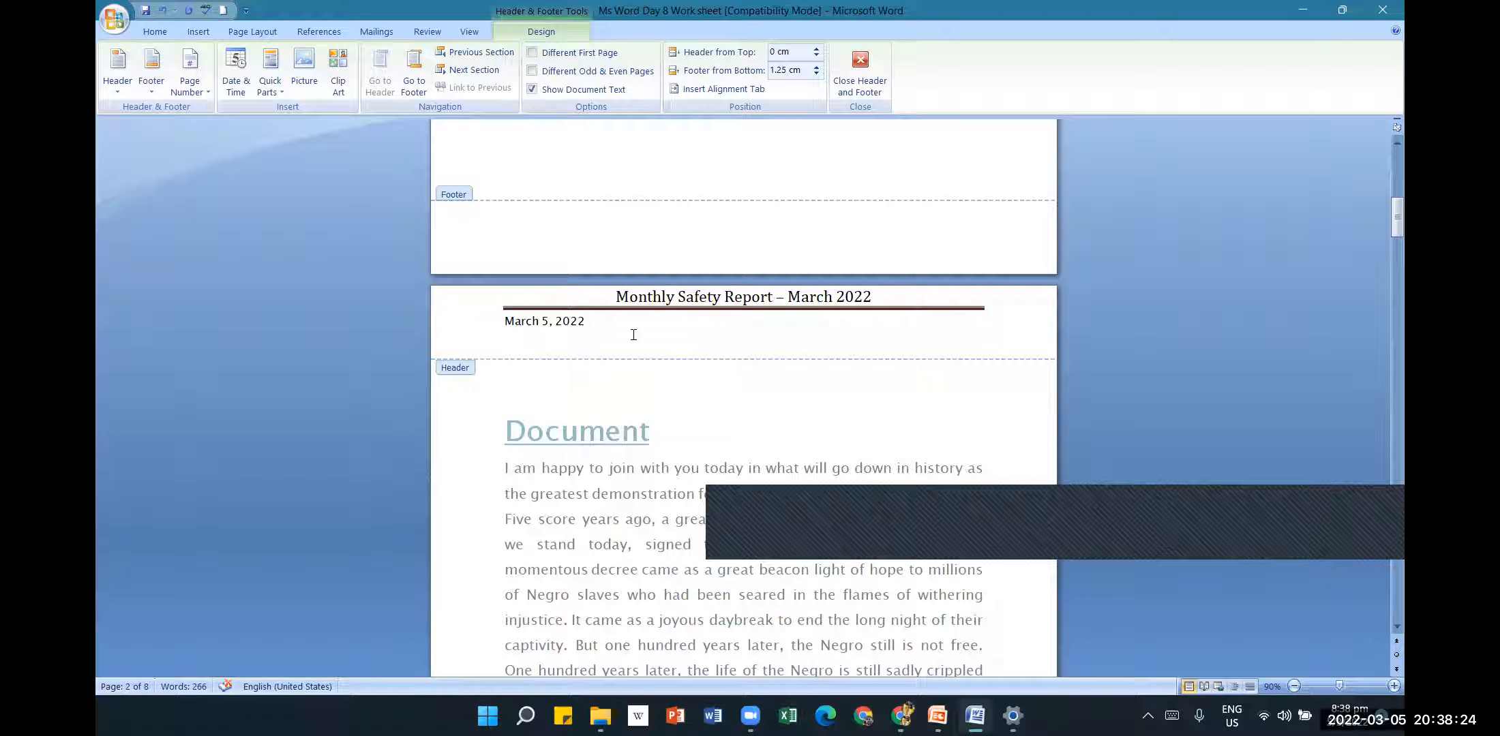
left_click_drag(591, 320, 484, 321)
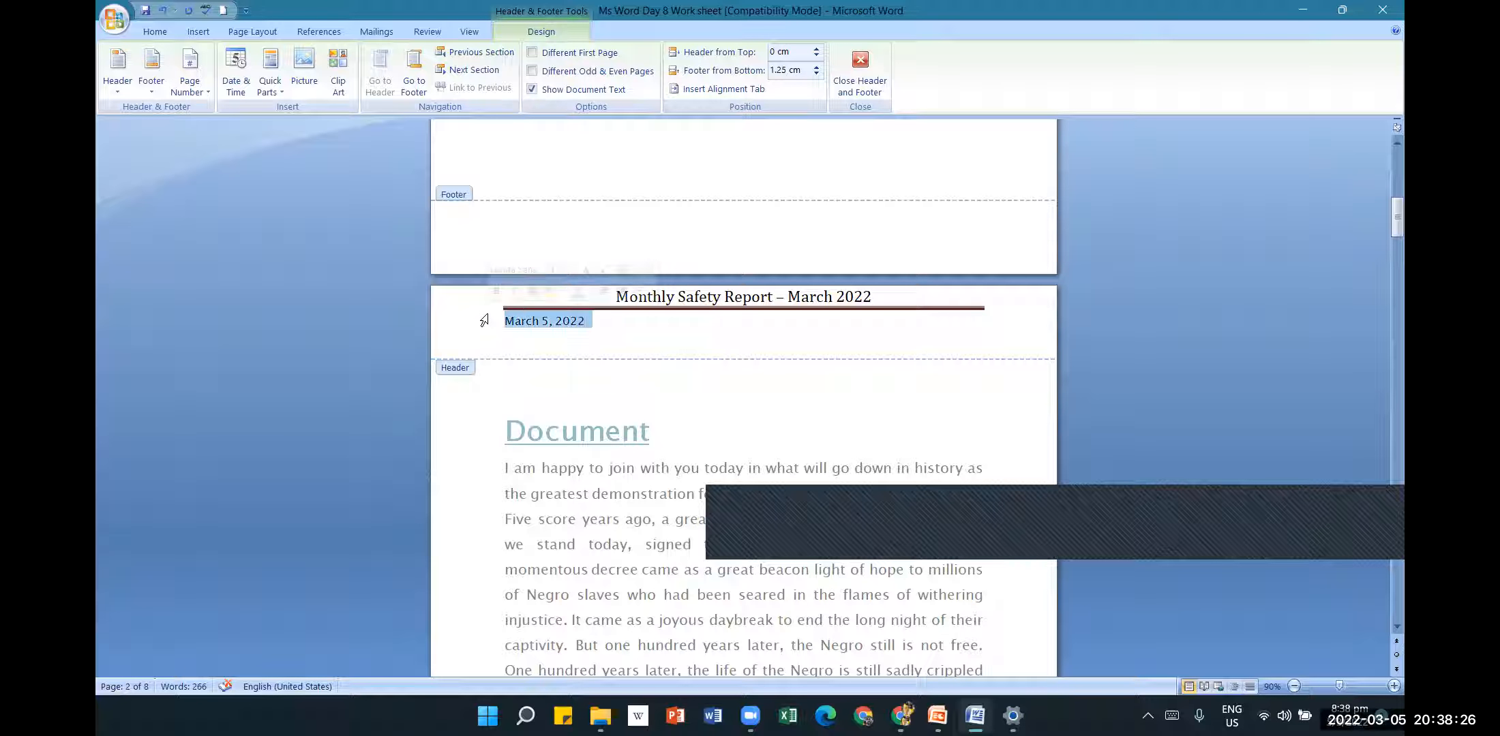
key("Delete")
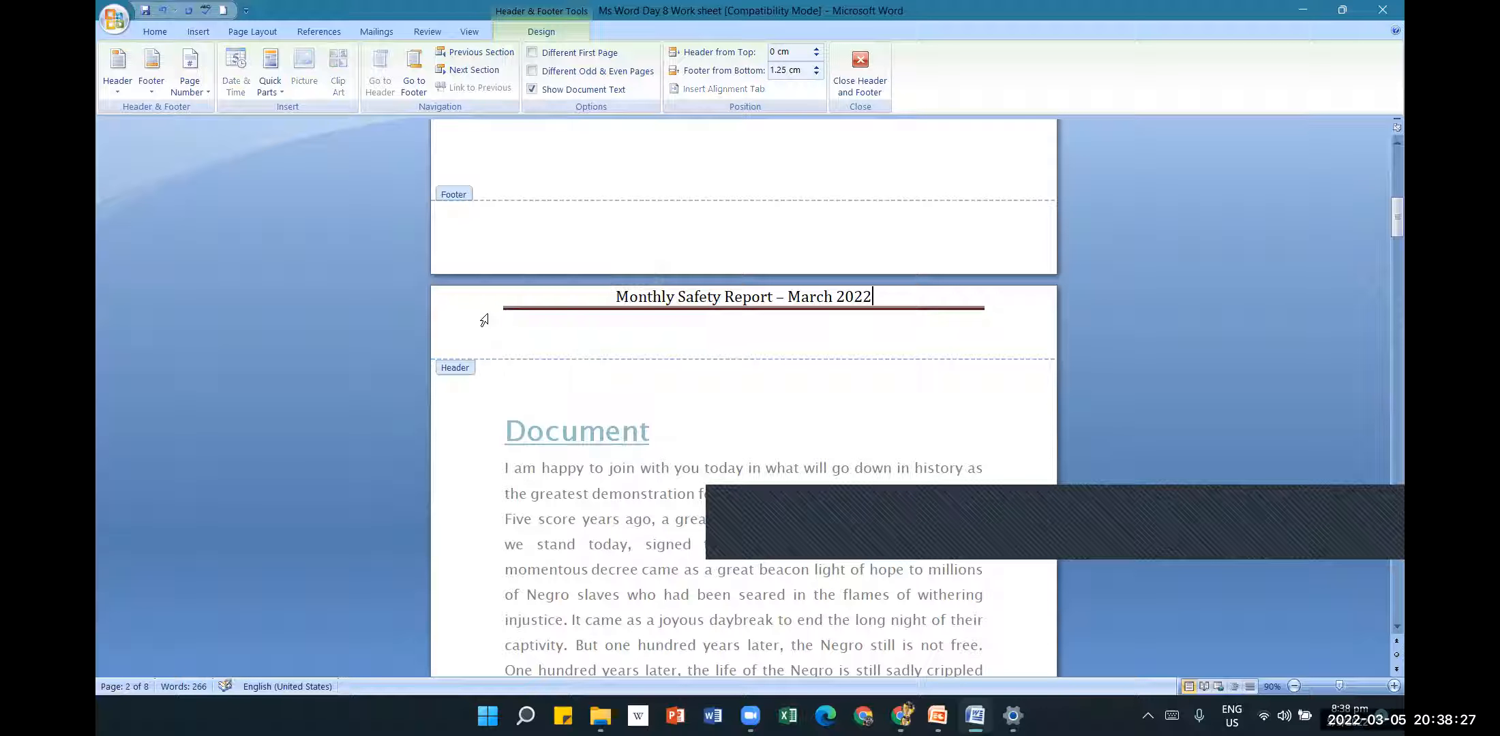
- Check which Quick Parts options are offered for the header and return to the body text
left_click(283, 96)
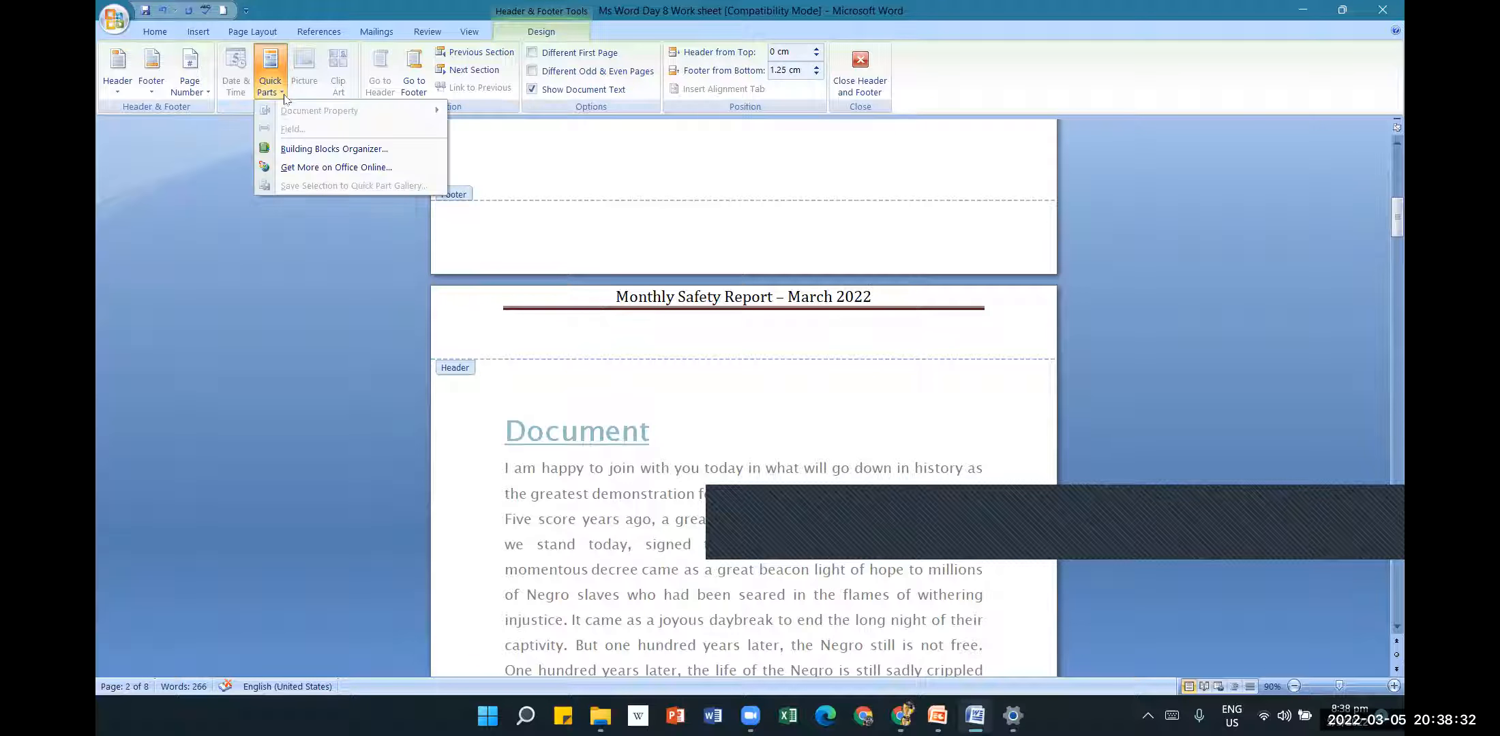
left_click(274, 83)
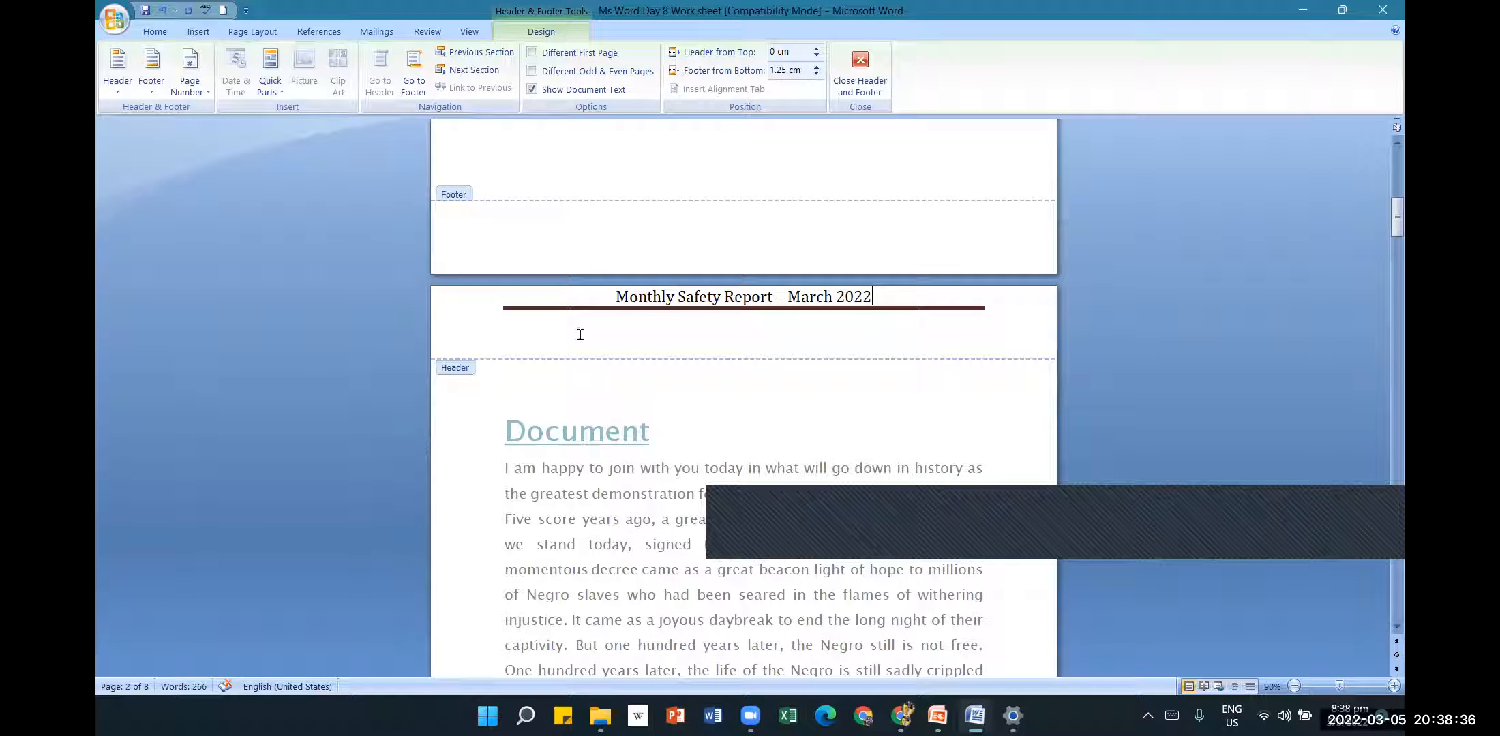
left_click(454, 313)
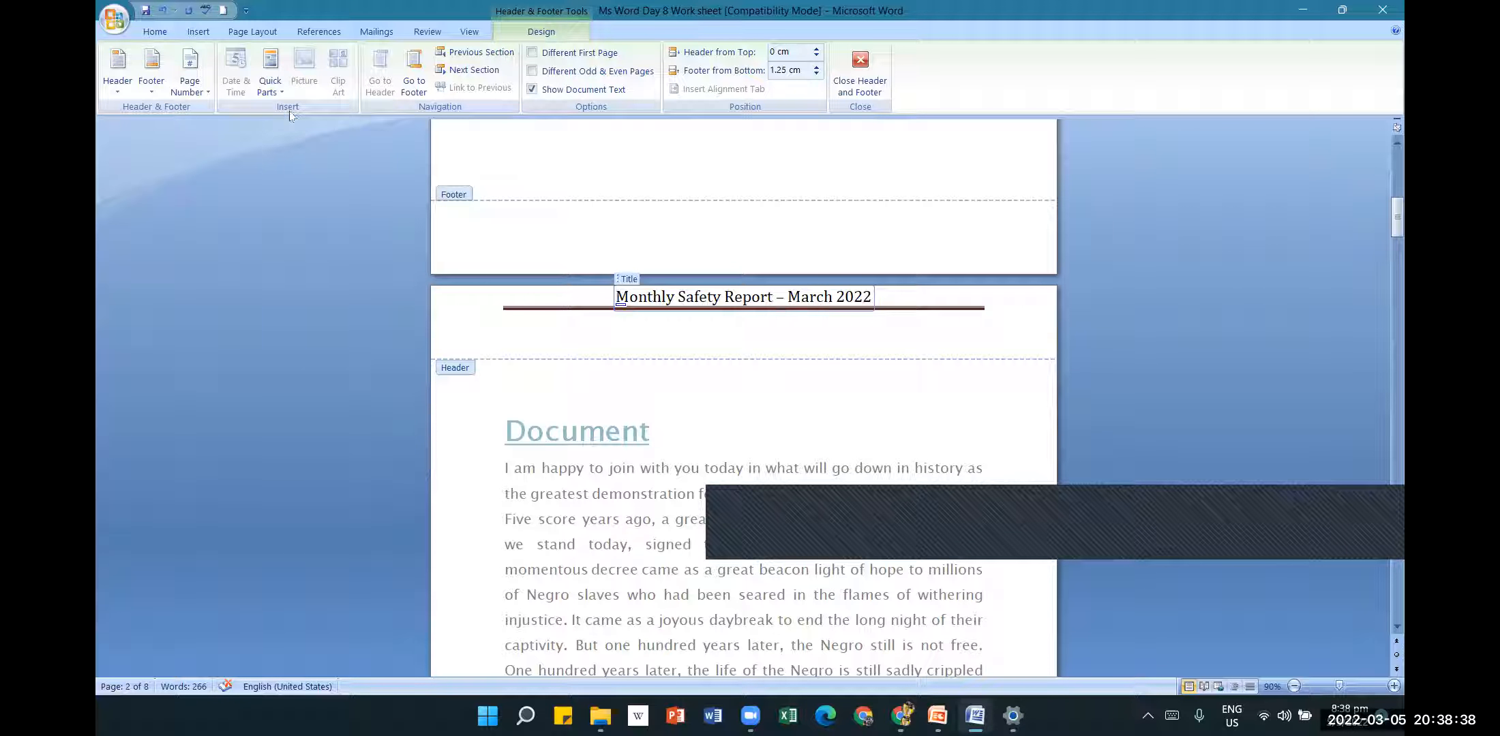
left_click(270, 75)
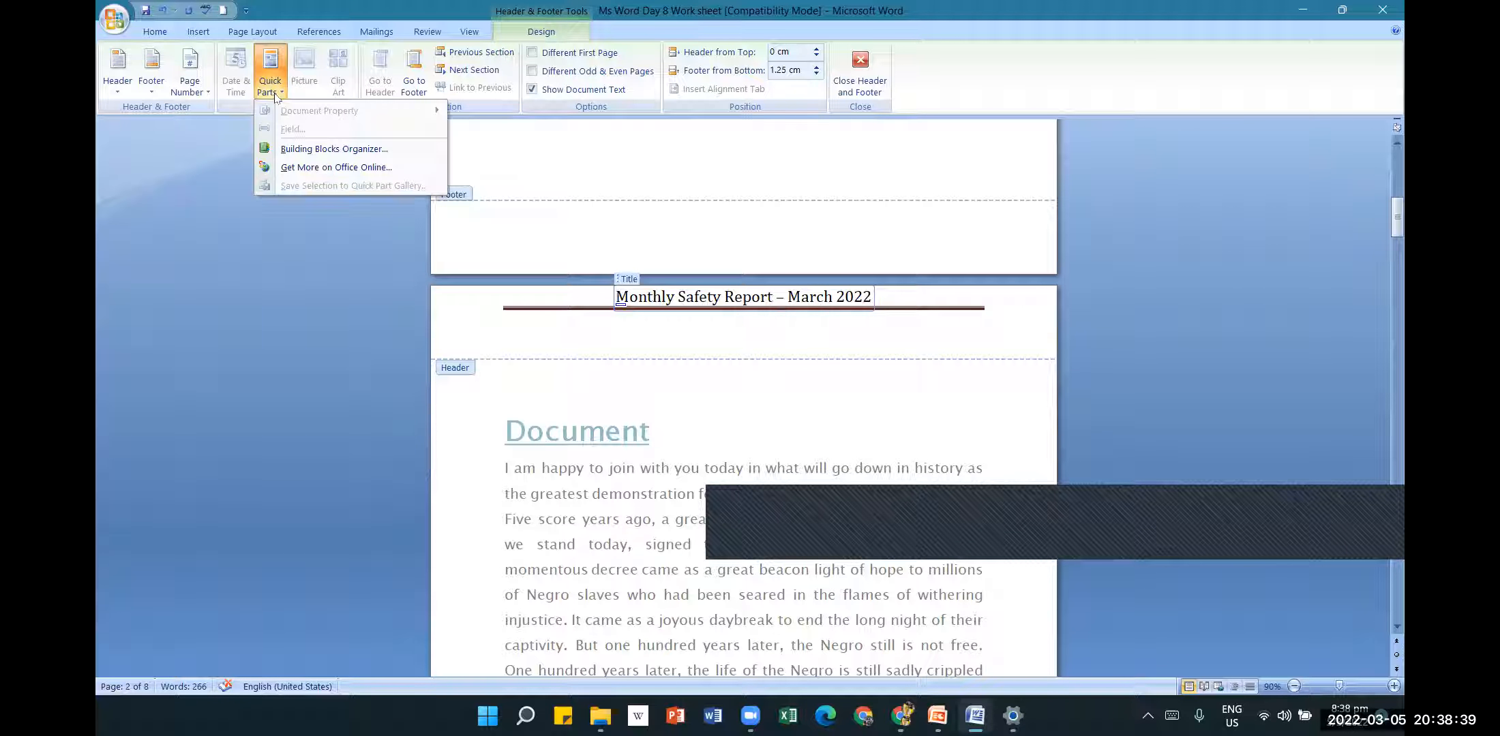
left_click(668, 413)
double_click(643, 409)
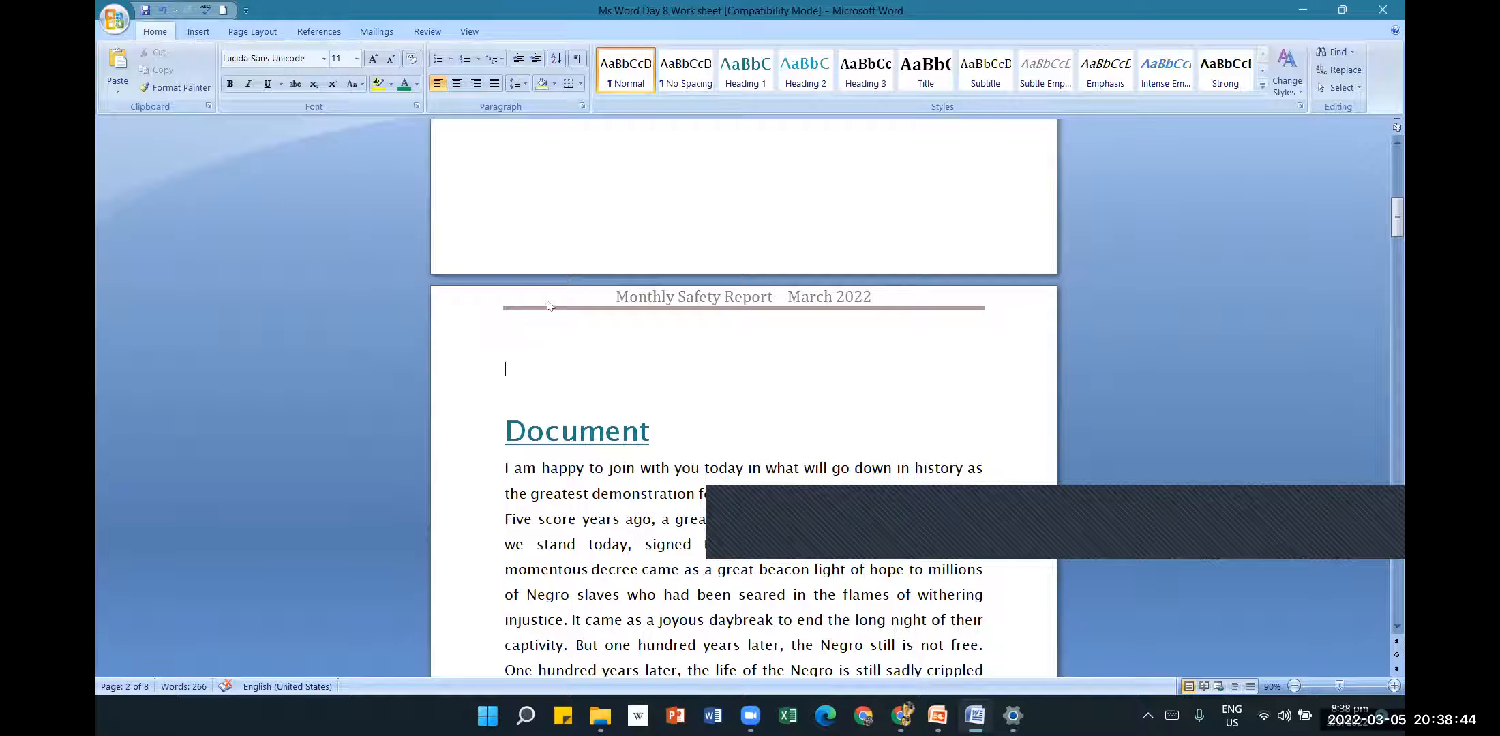
- Reopen the header for editing, review its Quick Parts options again and return to the body at the Document heading
double_click(586, 318)
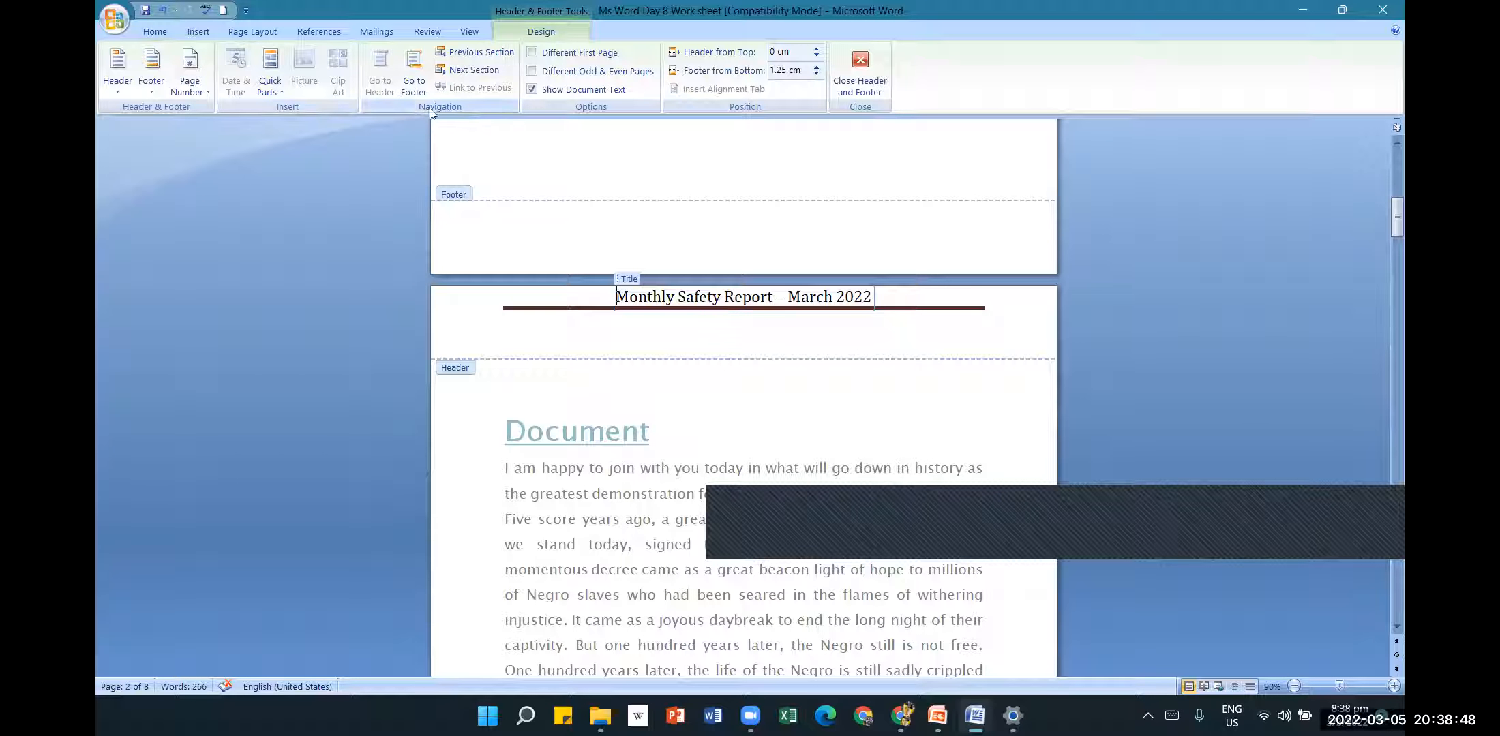
left_click(687, 312)
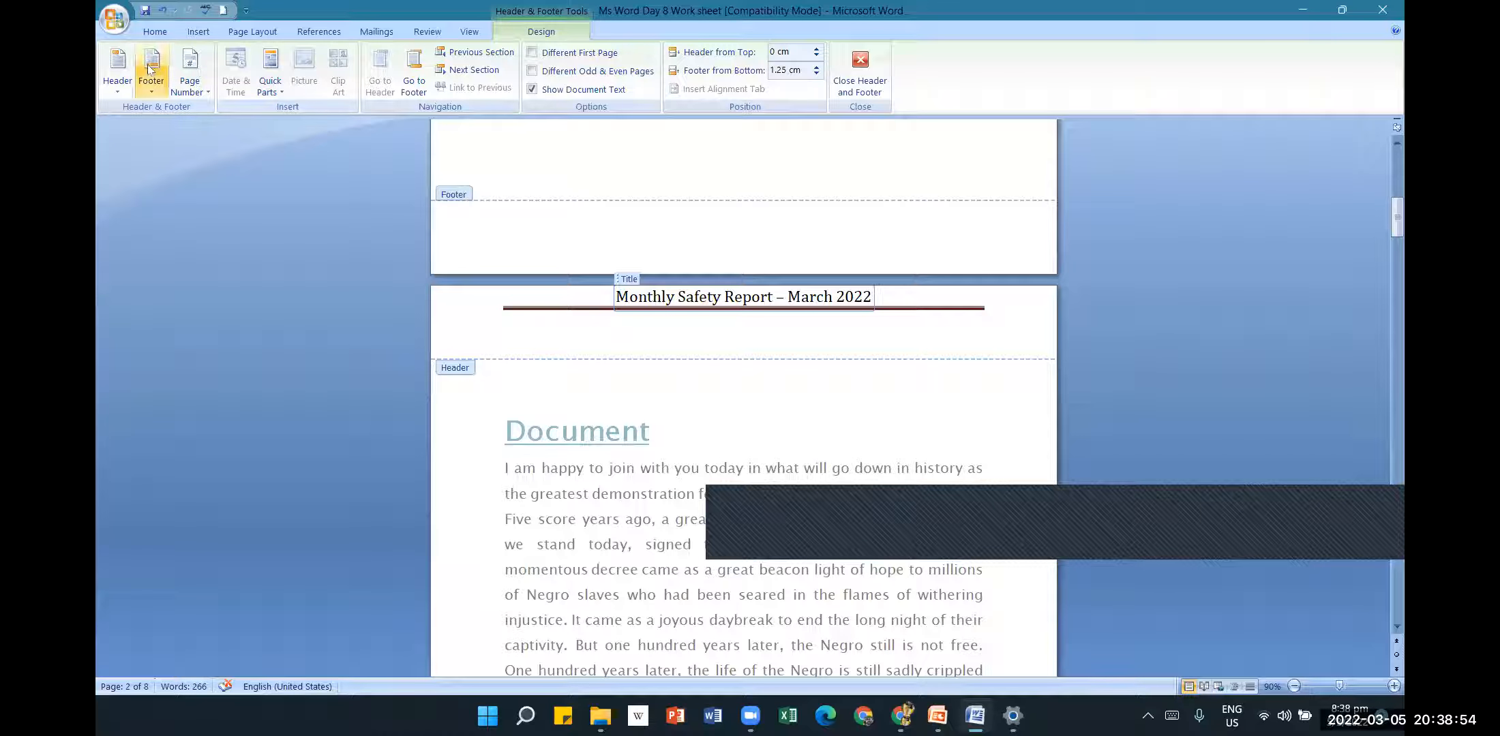
left_click(117, 75)
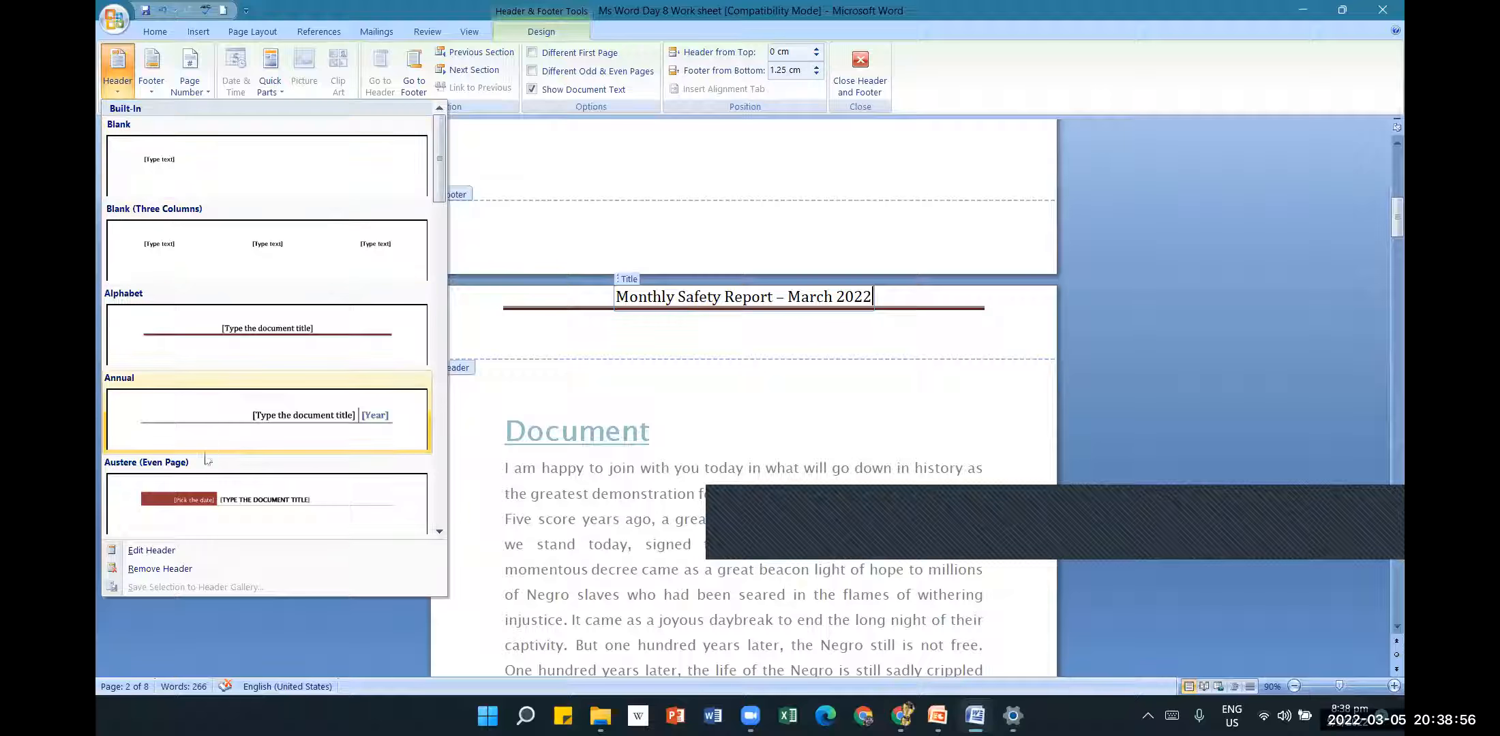
left_click(174, 550)
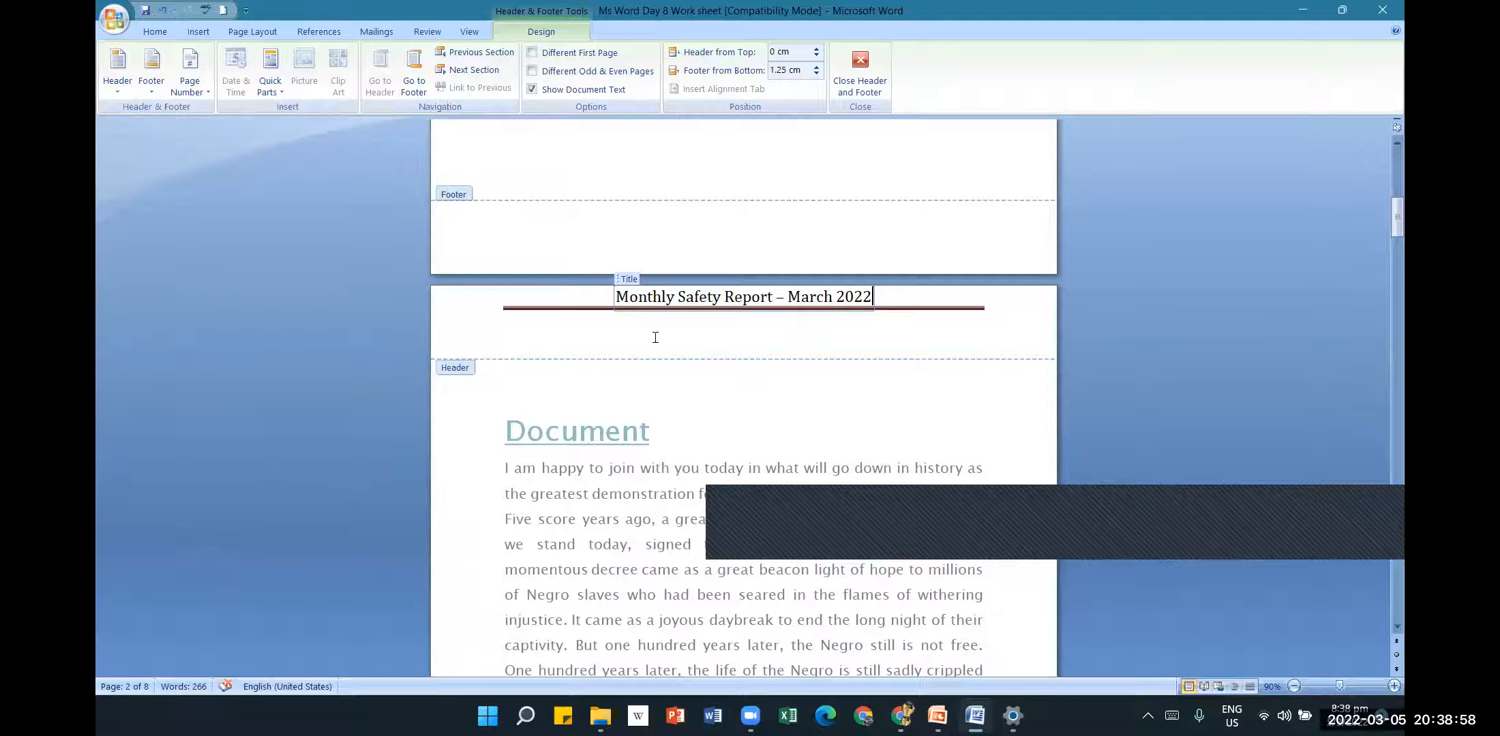
left_click(696, 327)
left_click(552, 333)
left_click(270, 85)
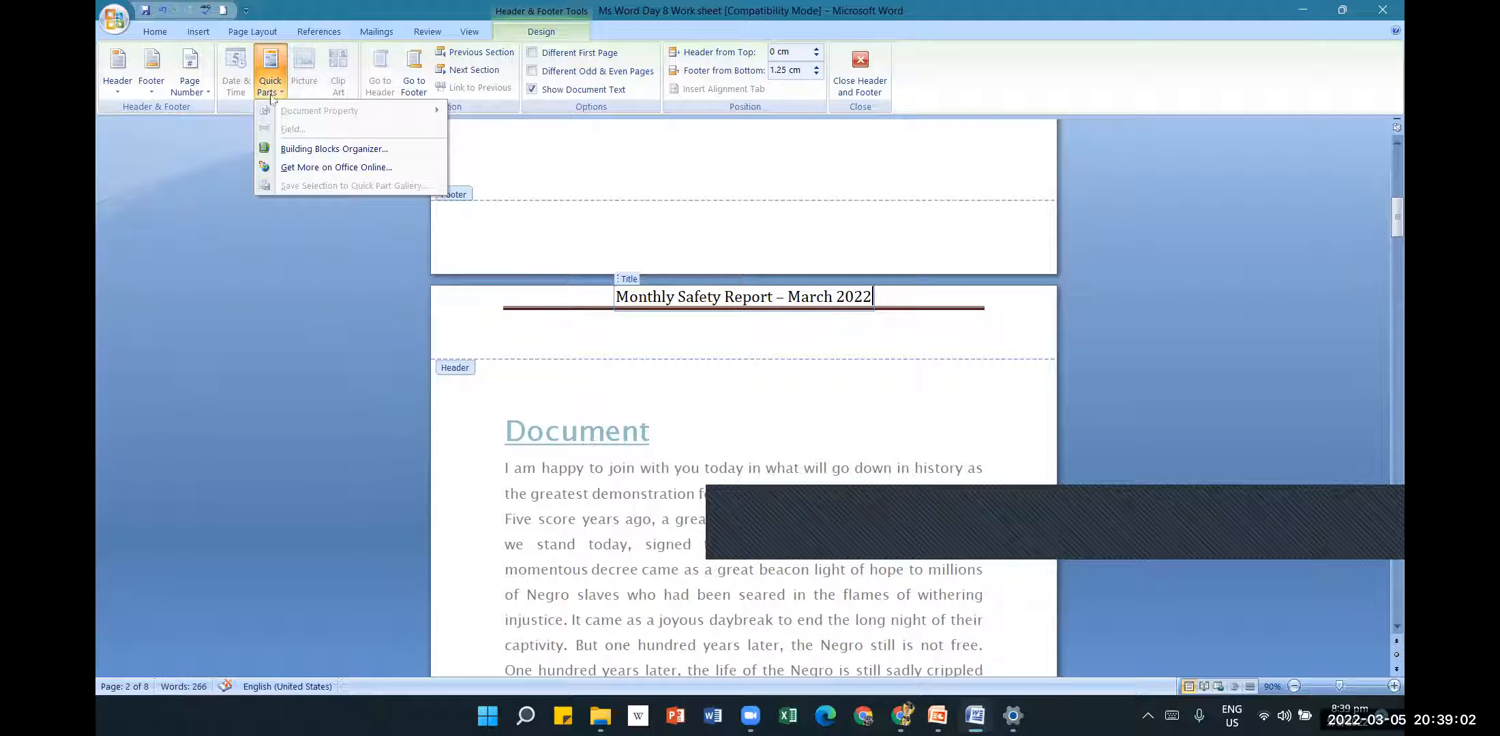
left_click(678, 376)
double_click(724, 425)
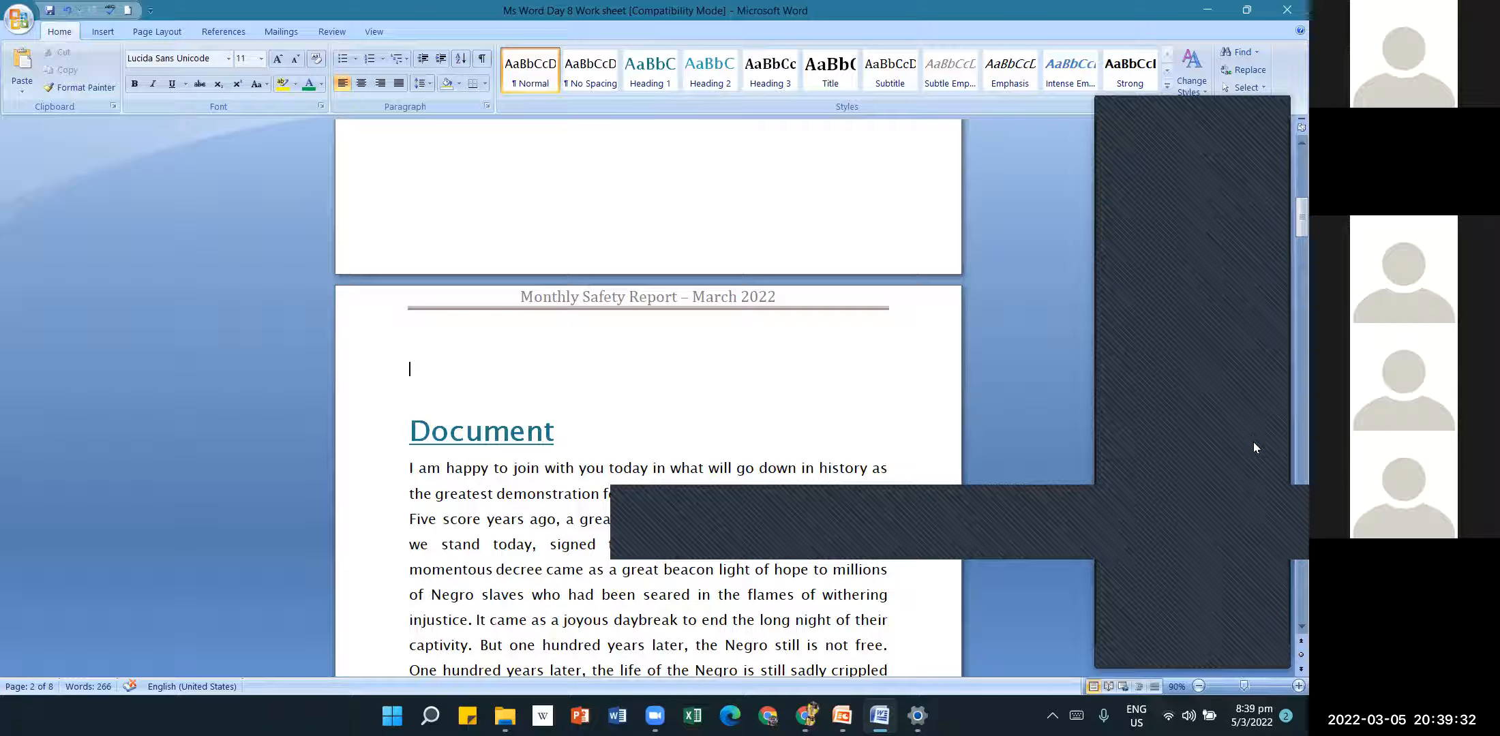
left_click(1008, 440)
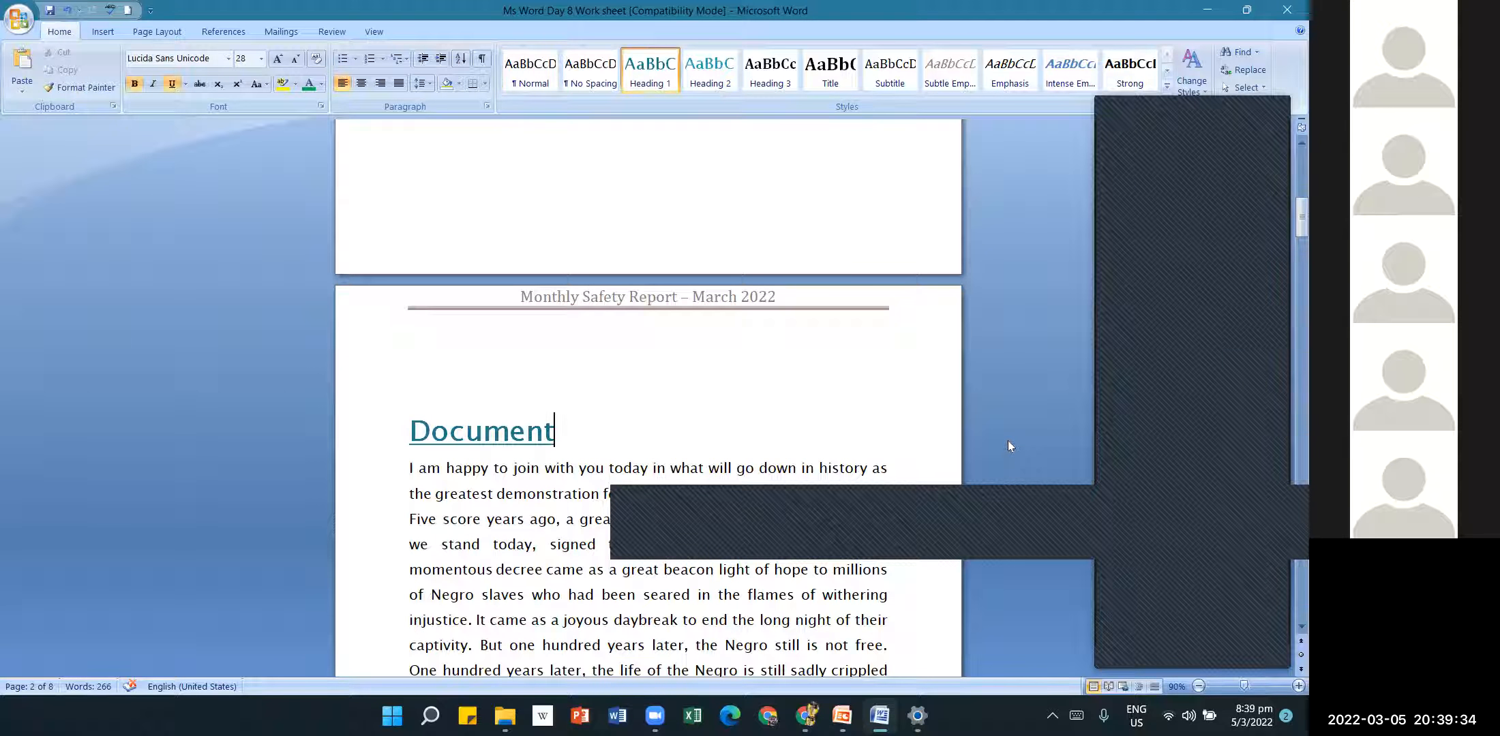
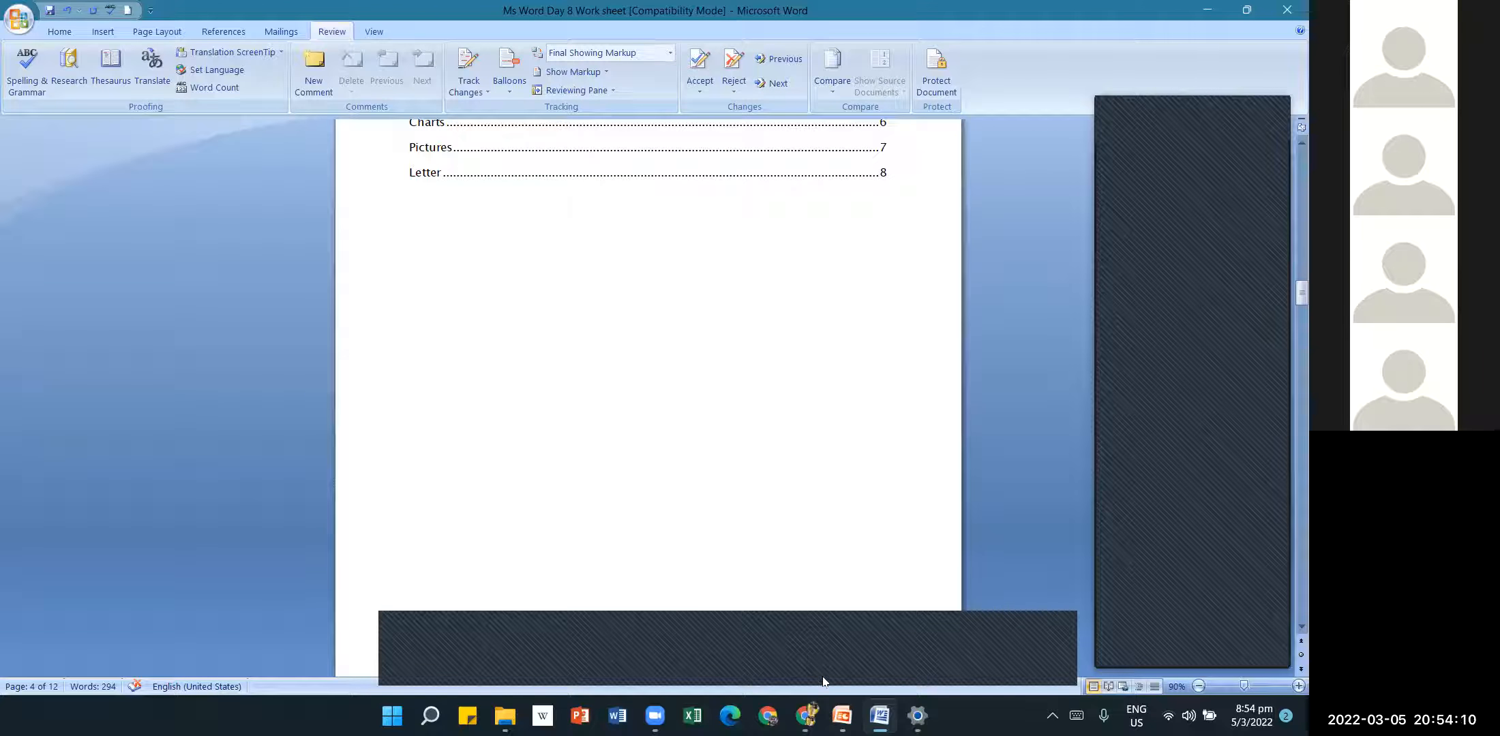
- In the paragraph under the Document heading, misspell "happy" as "hapy", "join" as "jon" and "Five" as "Fiv"
left_click_drag(1286, 299, 1288, 383)
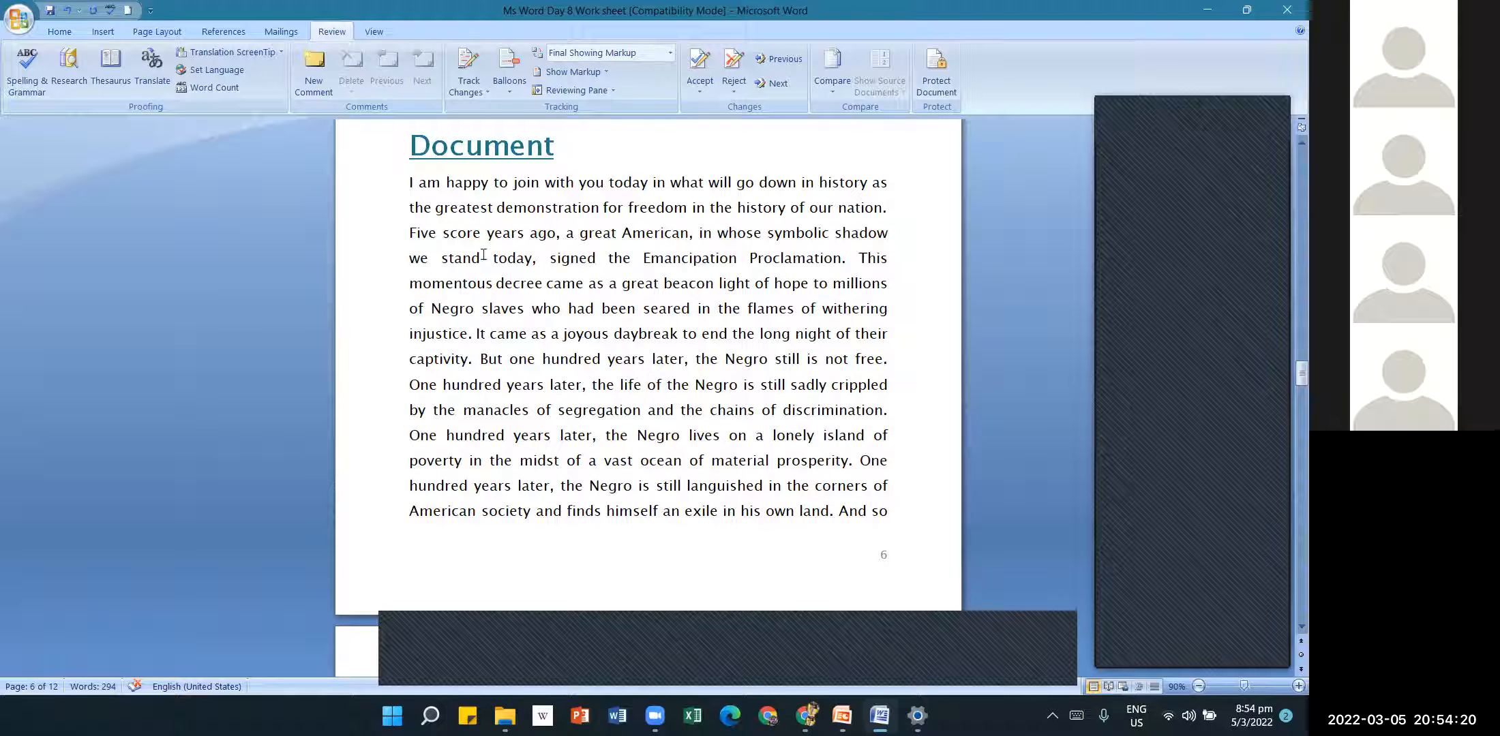
left_click(471, 197)
key("BackSpace")
left_click(741, 308)
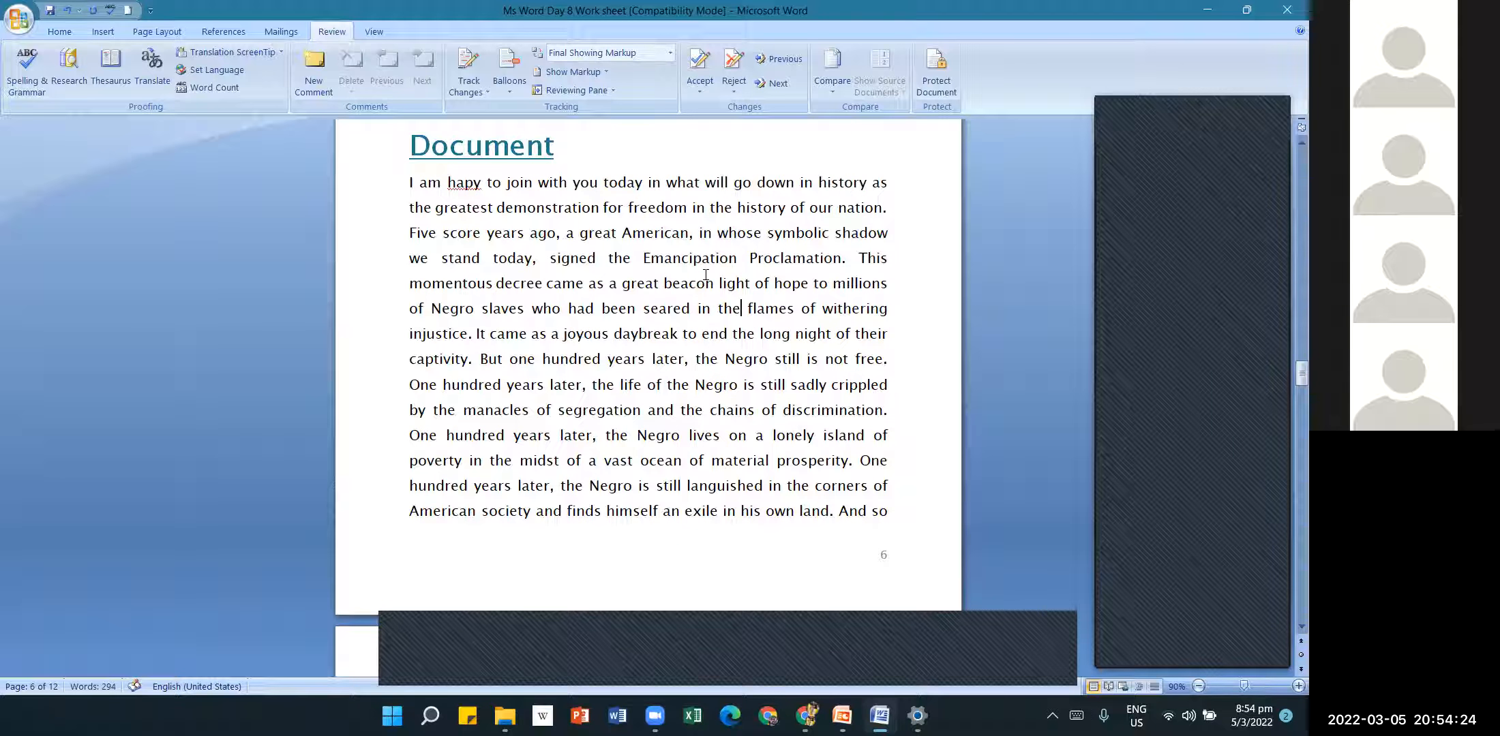
left_click(520, 182)
key("Delete")
left_click(547, 342)
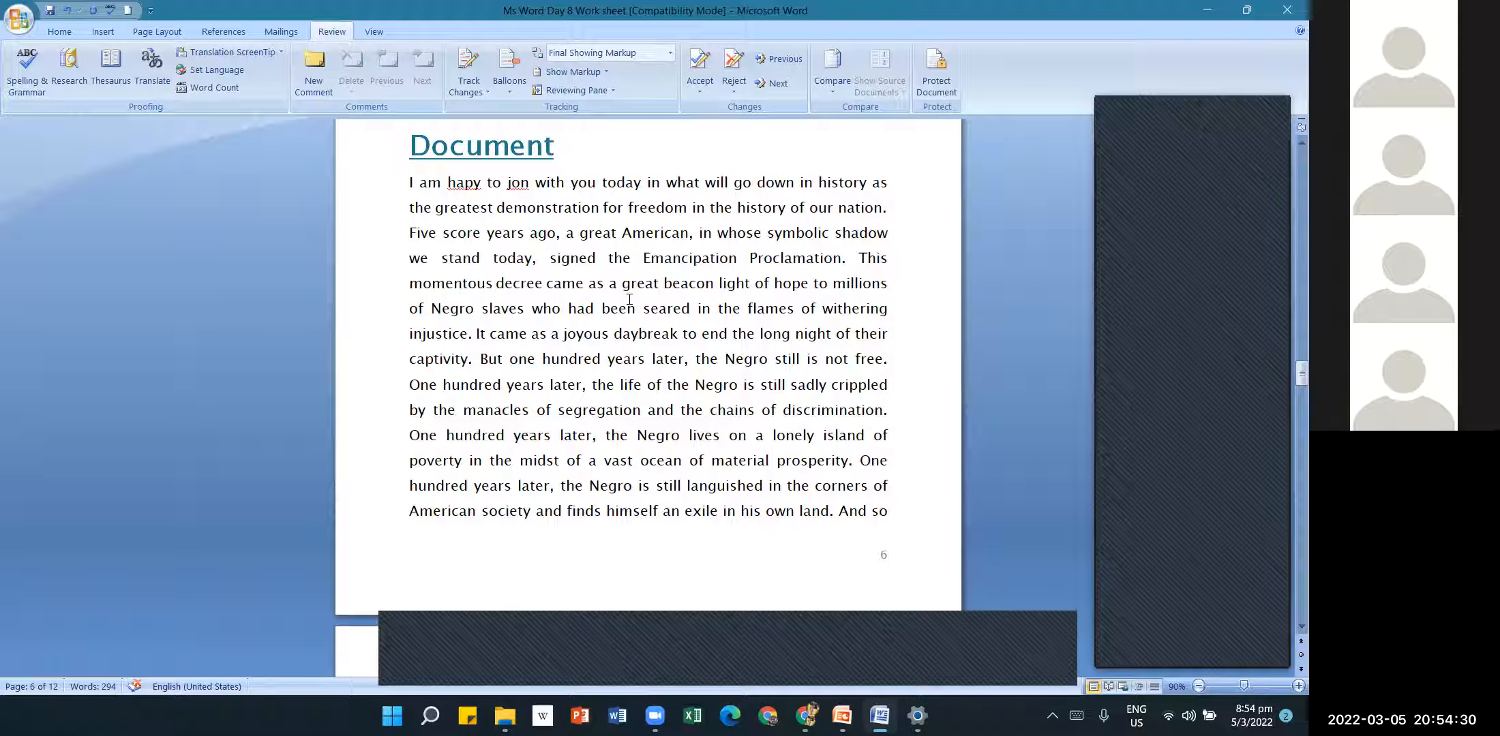
left_click(437, 232)
key("BackSpace")
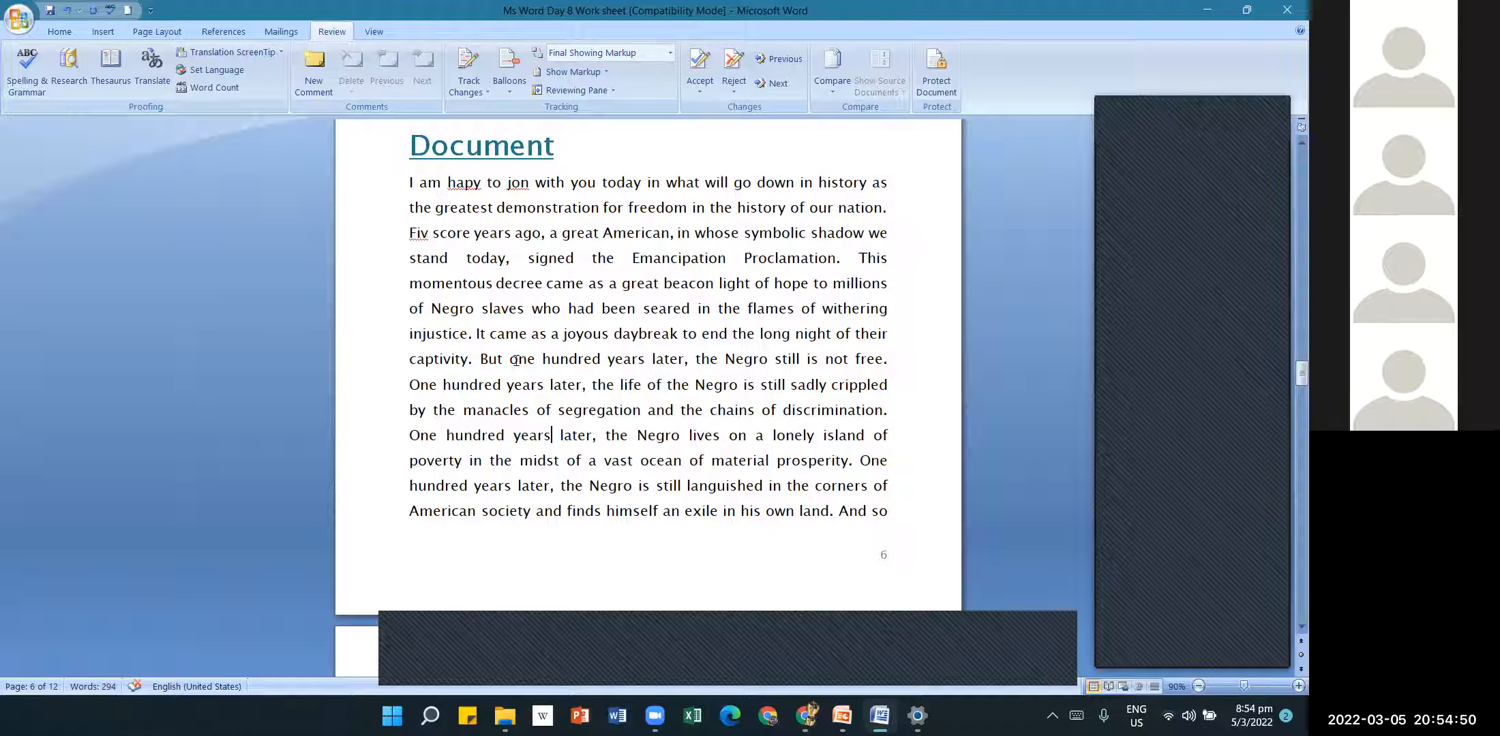
- In "One hundred years later, the Negro lives", remove the comma after "later" and replace "the" with "a"
key("BackSpace")
key("BackSpace")
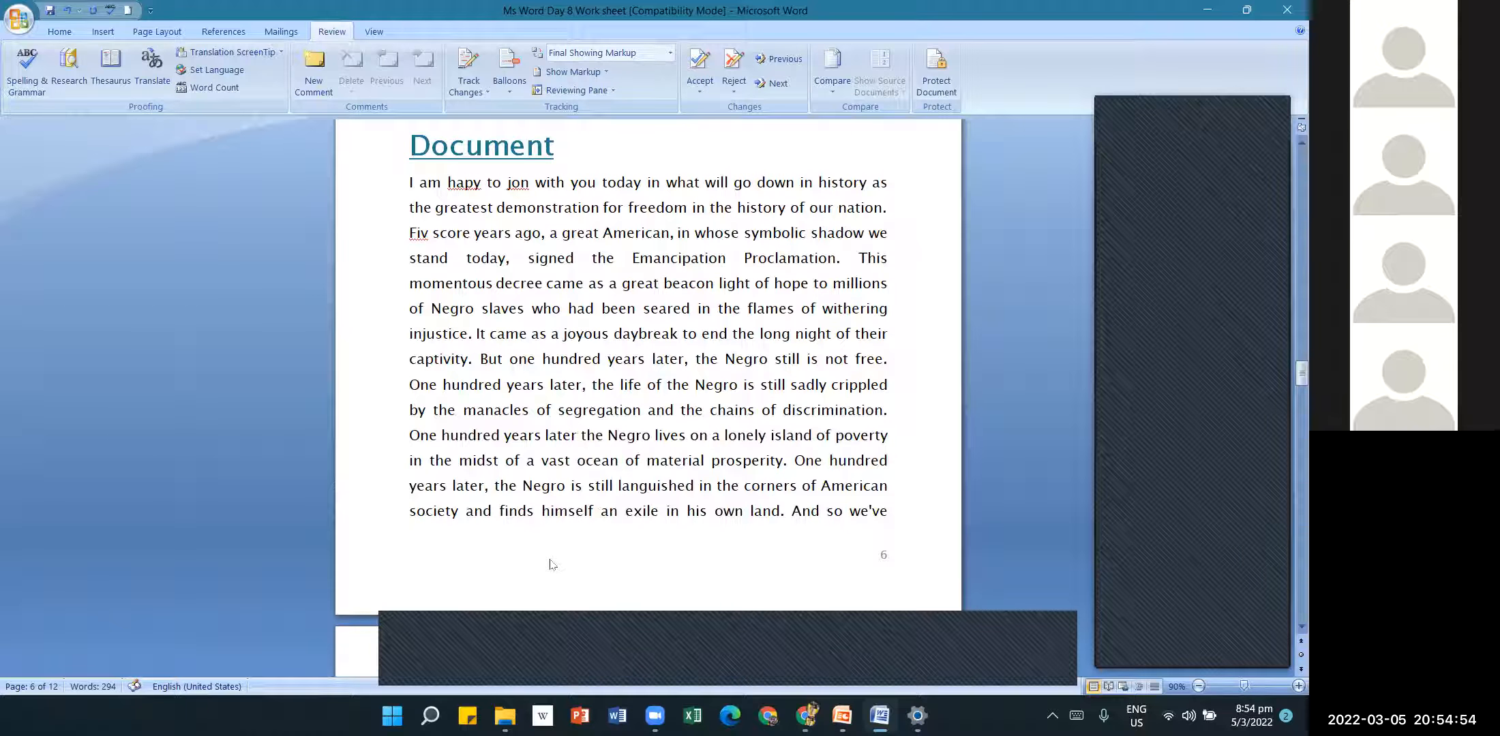
double_click(607, 505)
left_click(586, 435)
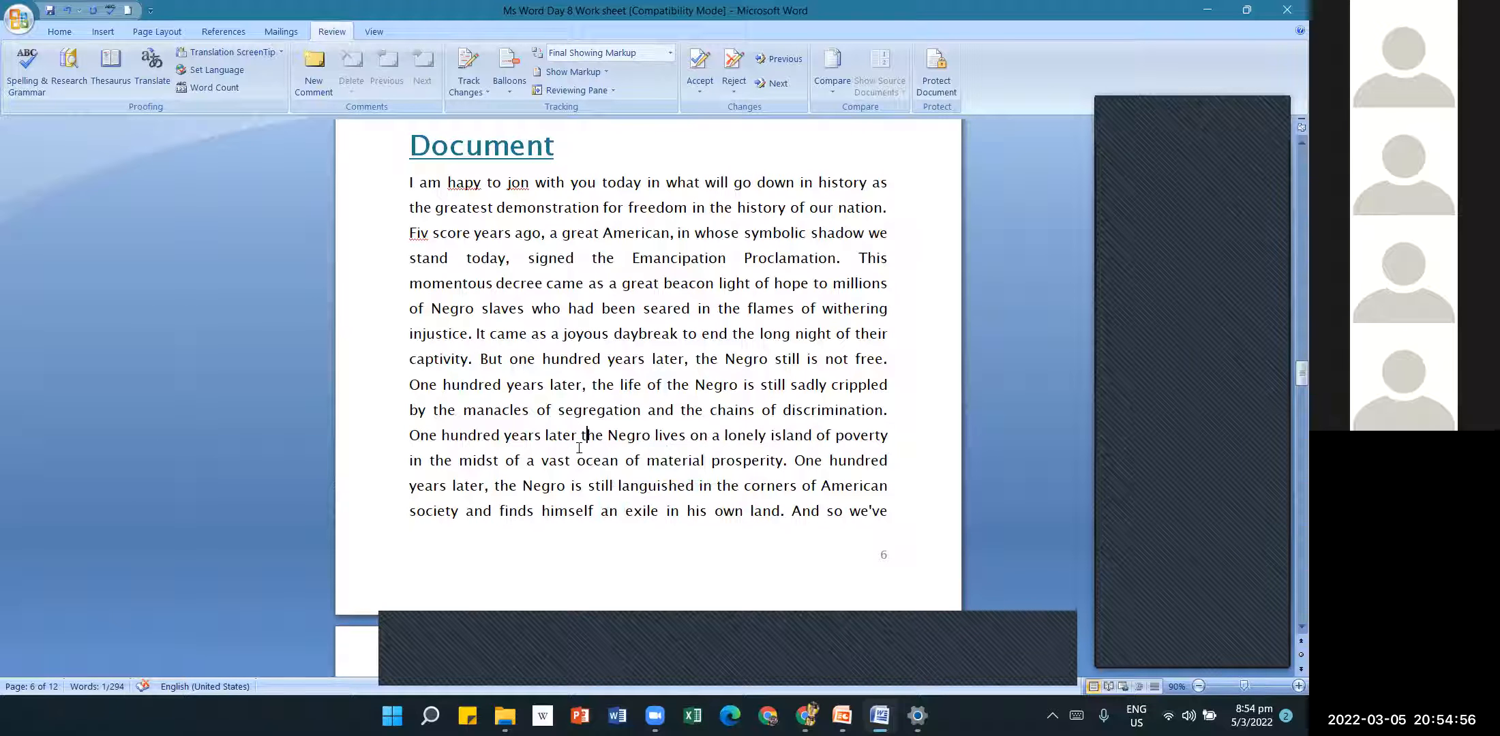
left_click_drag(602, 435, 580, 436)
type("a")
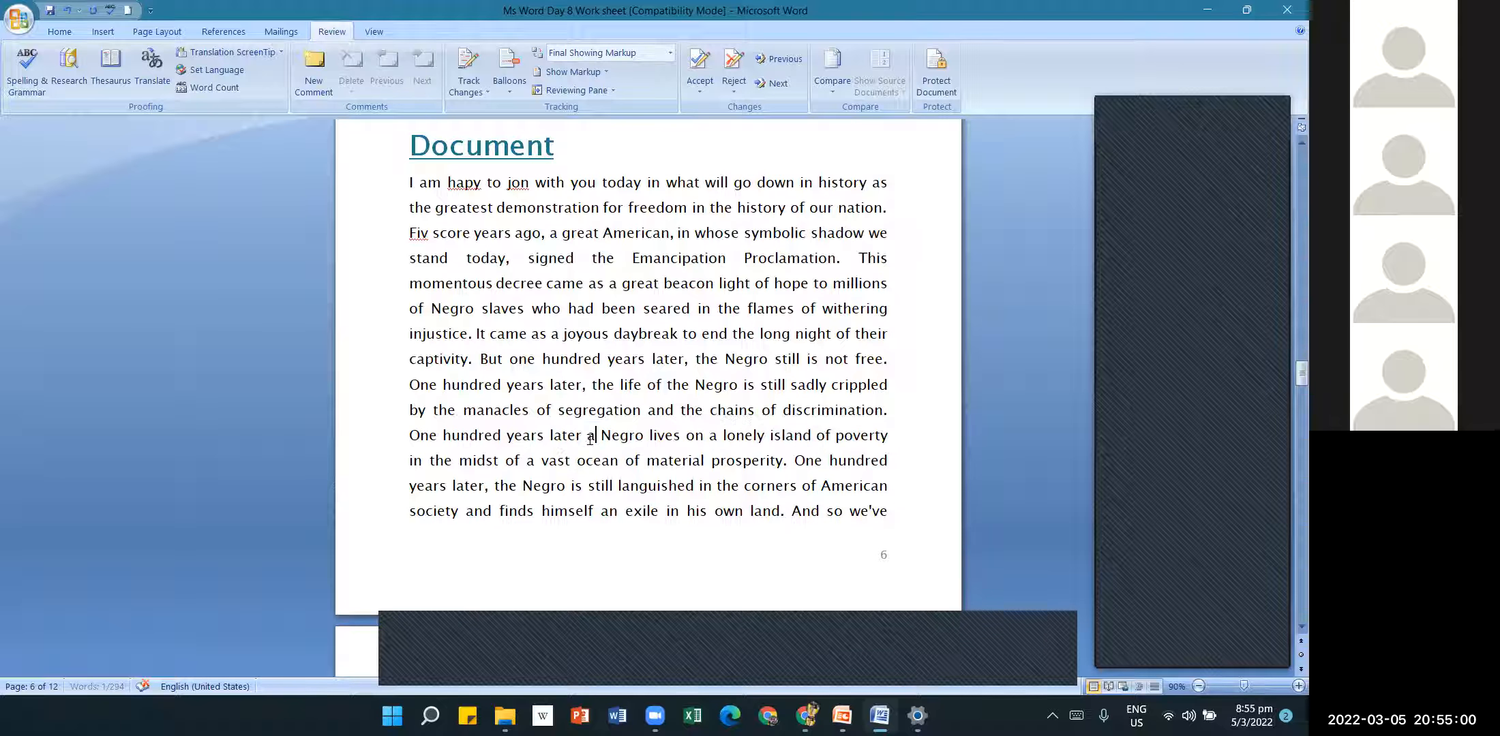
- Undo the word replacement and the comma removal in the "One hundred years later" sentence about the lonely island
triple_click(712, 533)
double_click(752, 512)
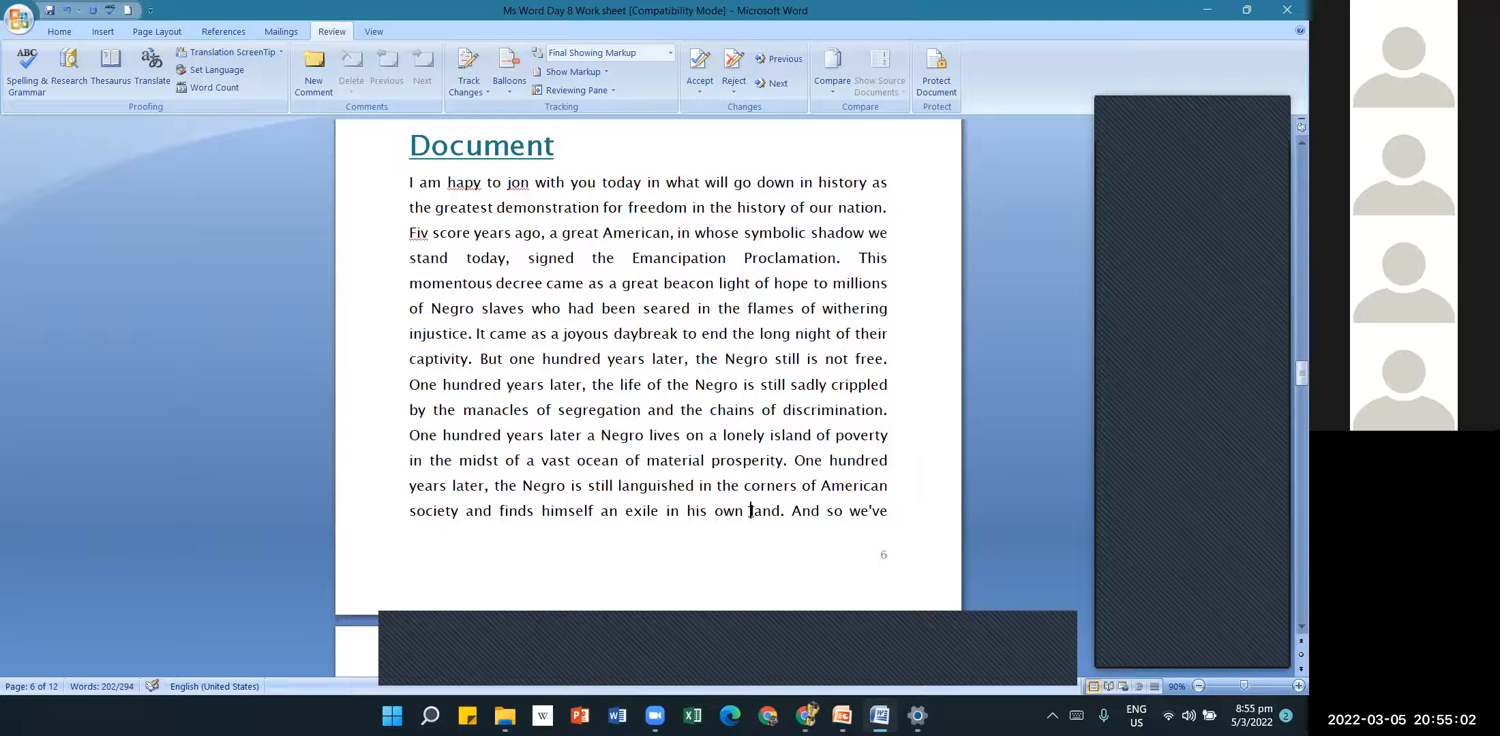
left_click(648, 460)
left_click(611, 435)
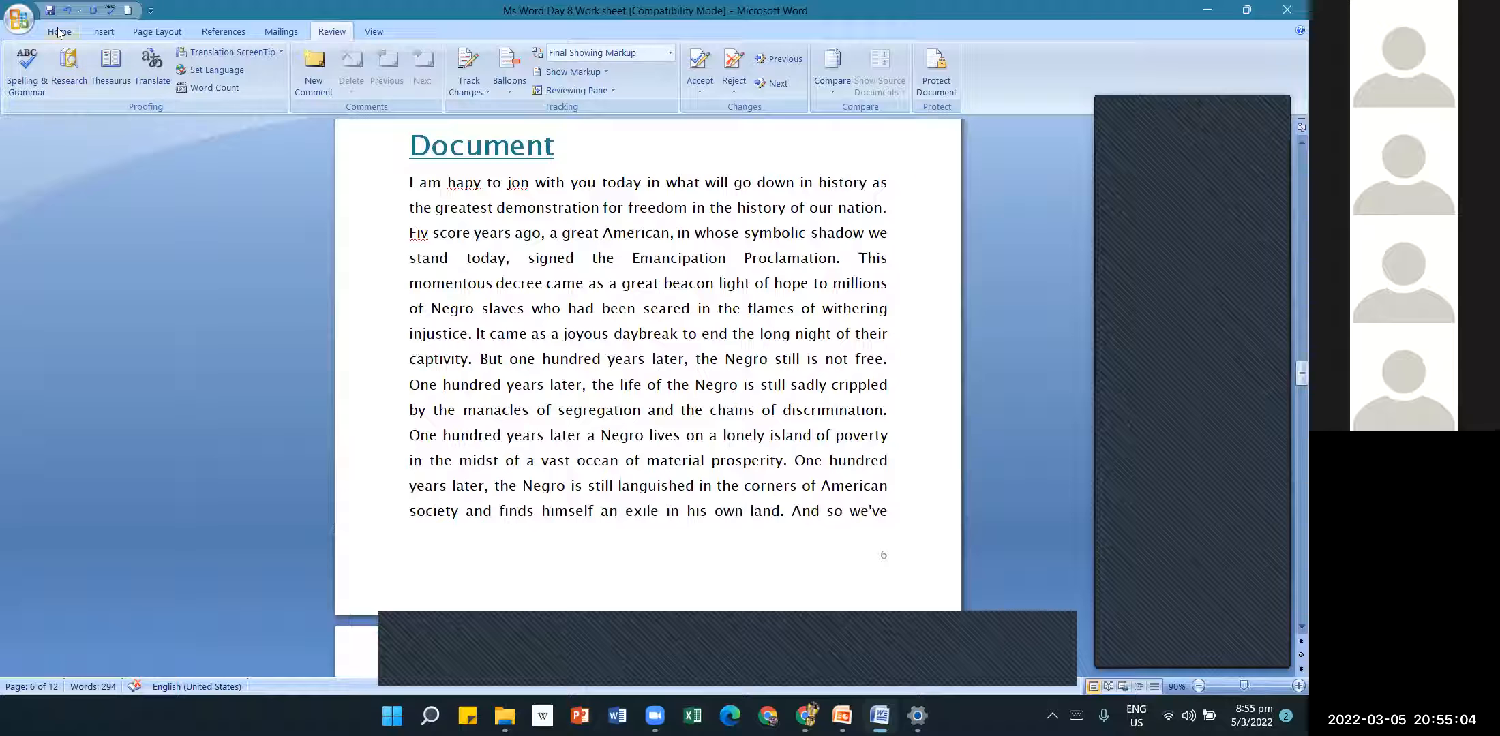
left_click(66, 11)
left_click(67, 11)
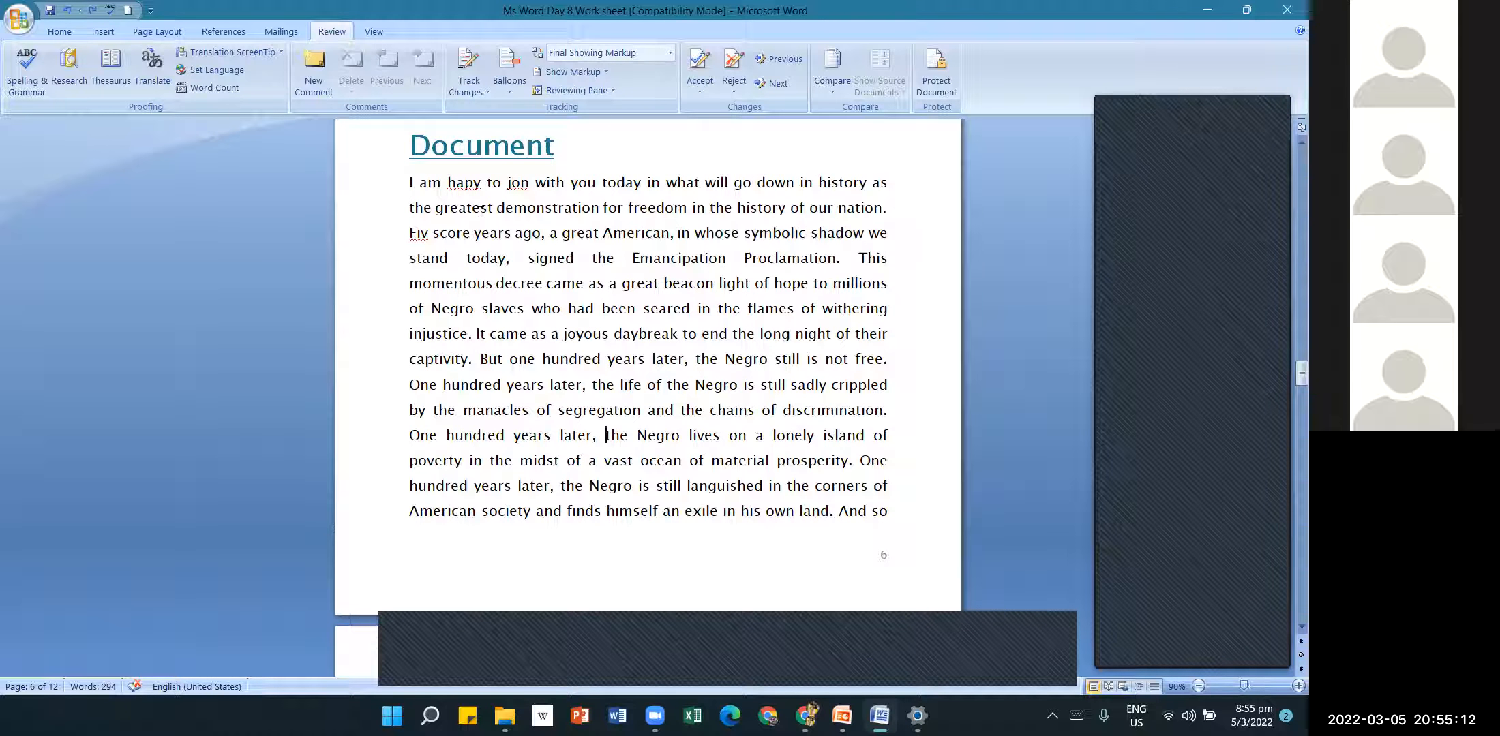
- Correct "hapy" with the spelling suggestion "happy" and view the suggestions for "jon" without applying one
right_click(462, 183)
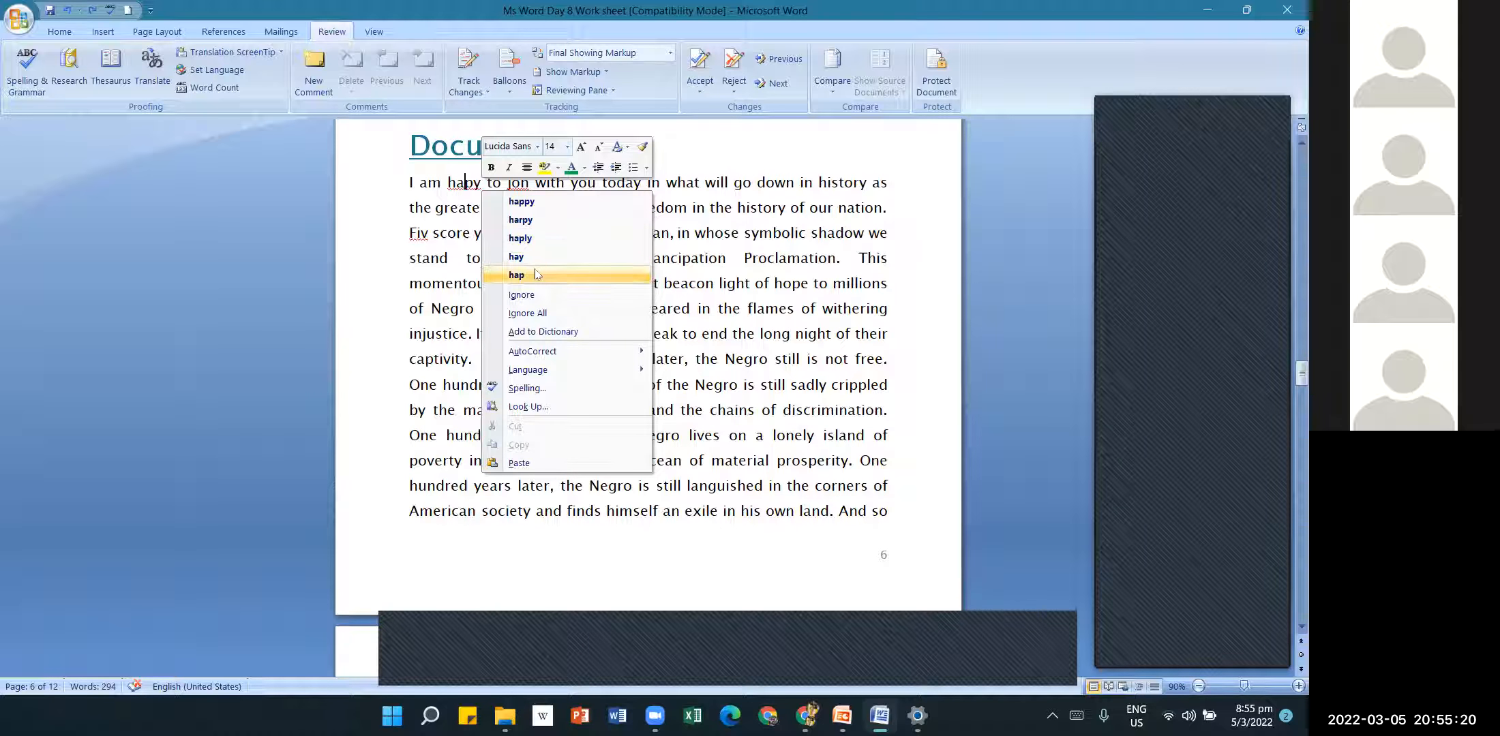
left_click(542, 208)
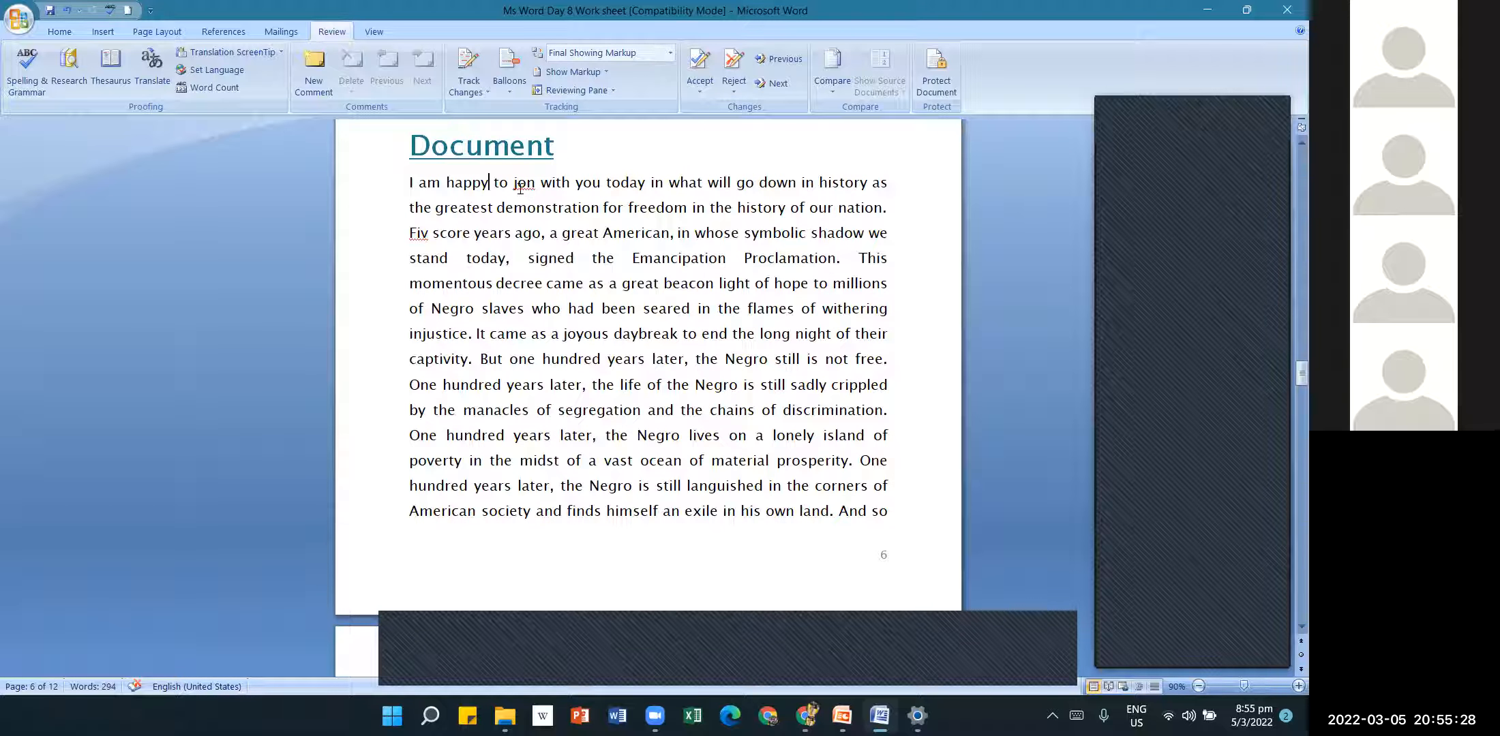
right_click(523, 183)
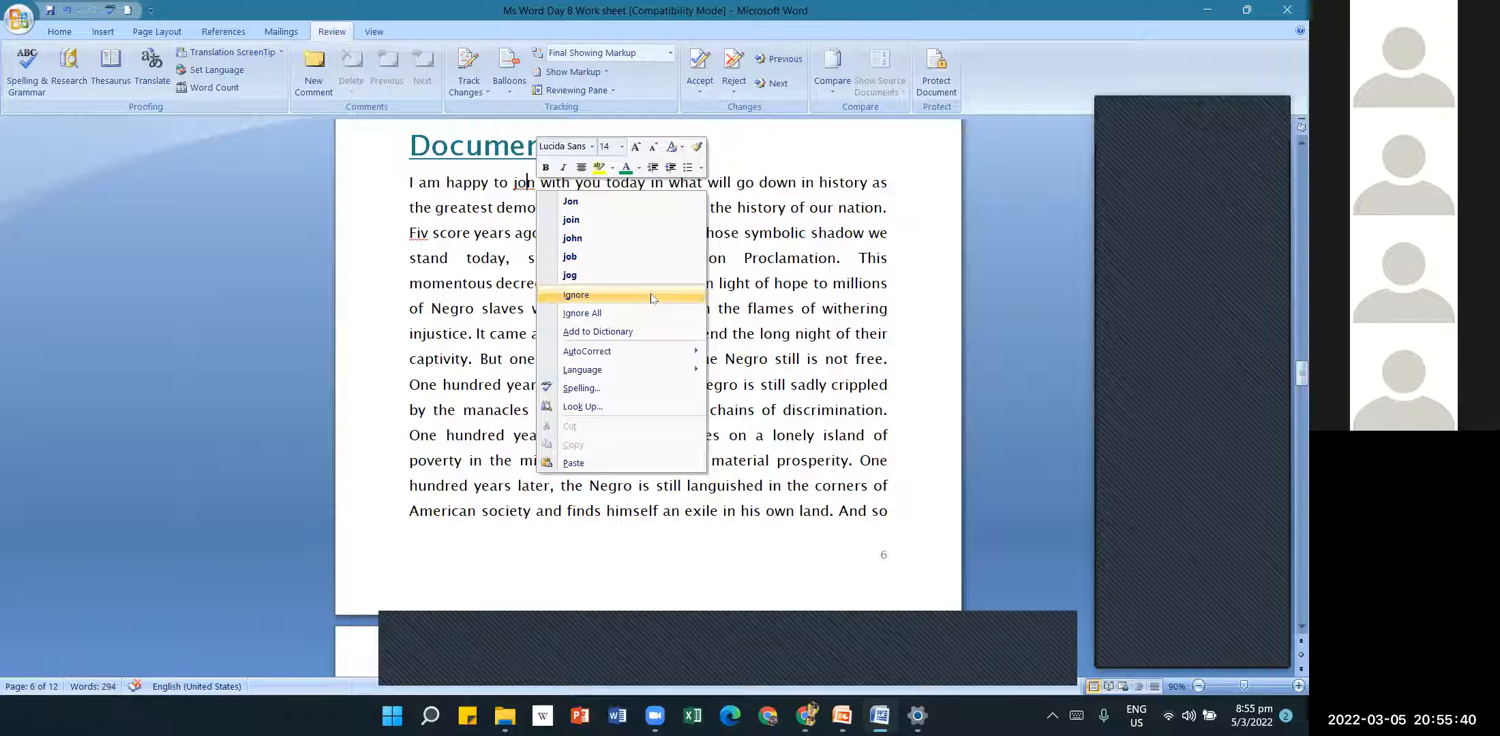
left_click(543, 189)
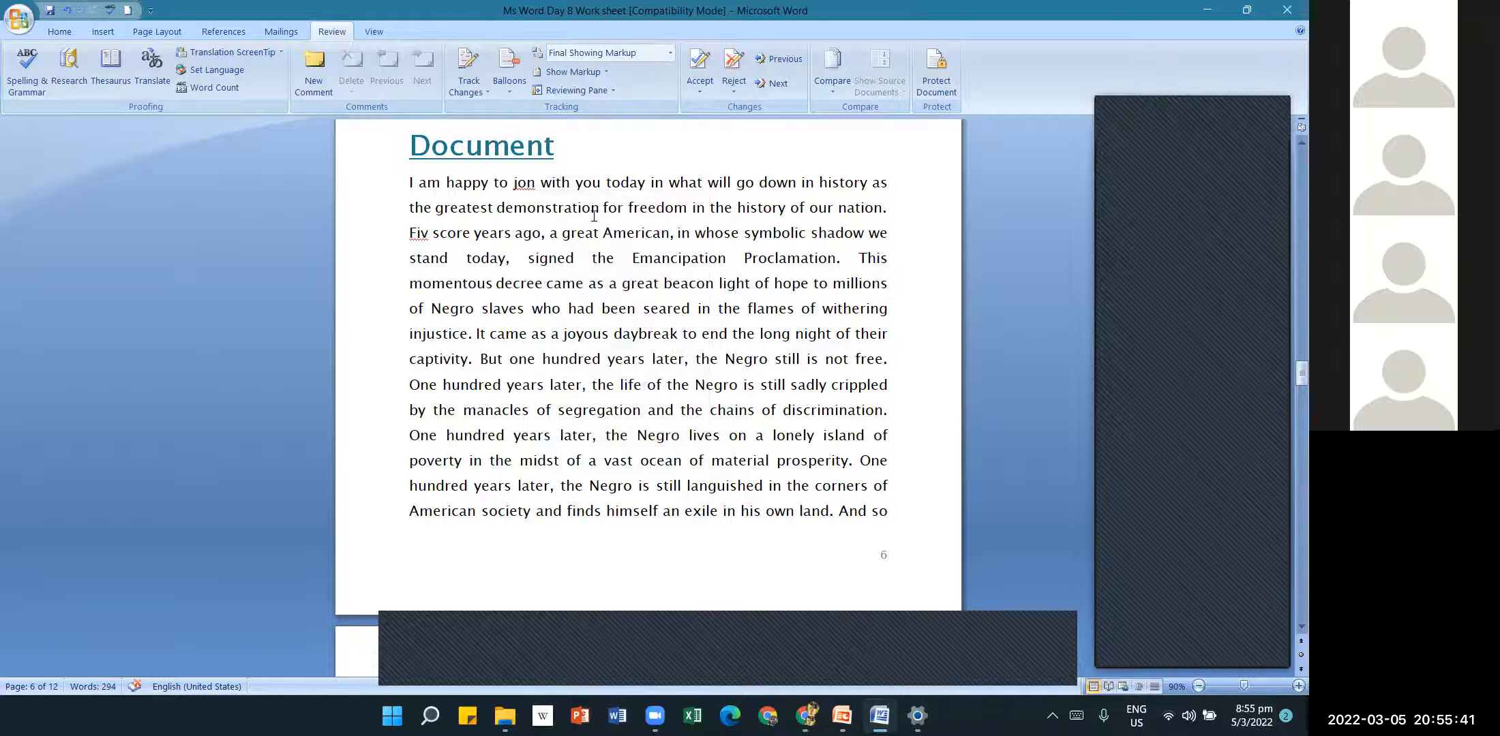
- Replace "jon" with the spelling suggestion "join" and insert "in SG" after "today" in the first sentence under Document
right_click(532, 188)
left_click(570, 220)
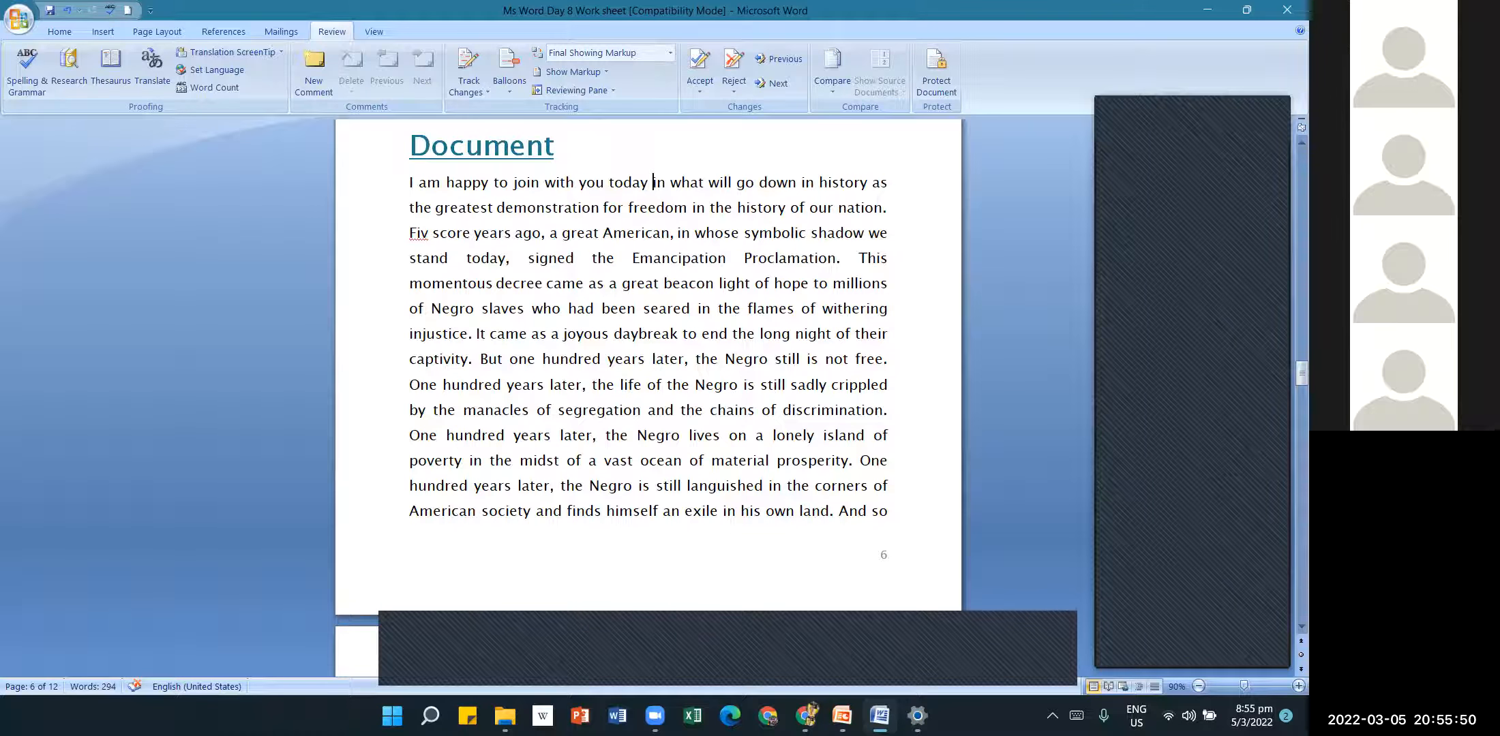
type("in SG in")
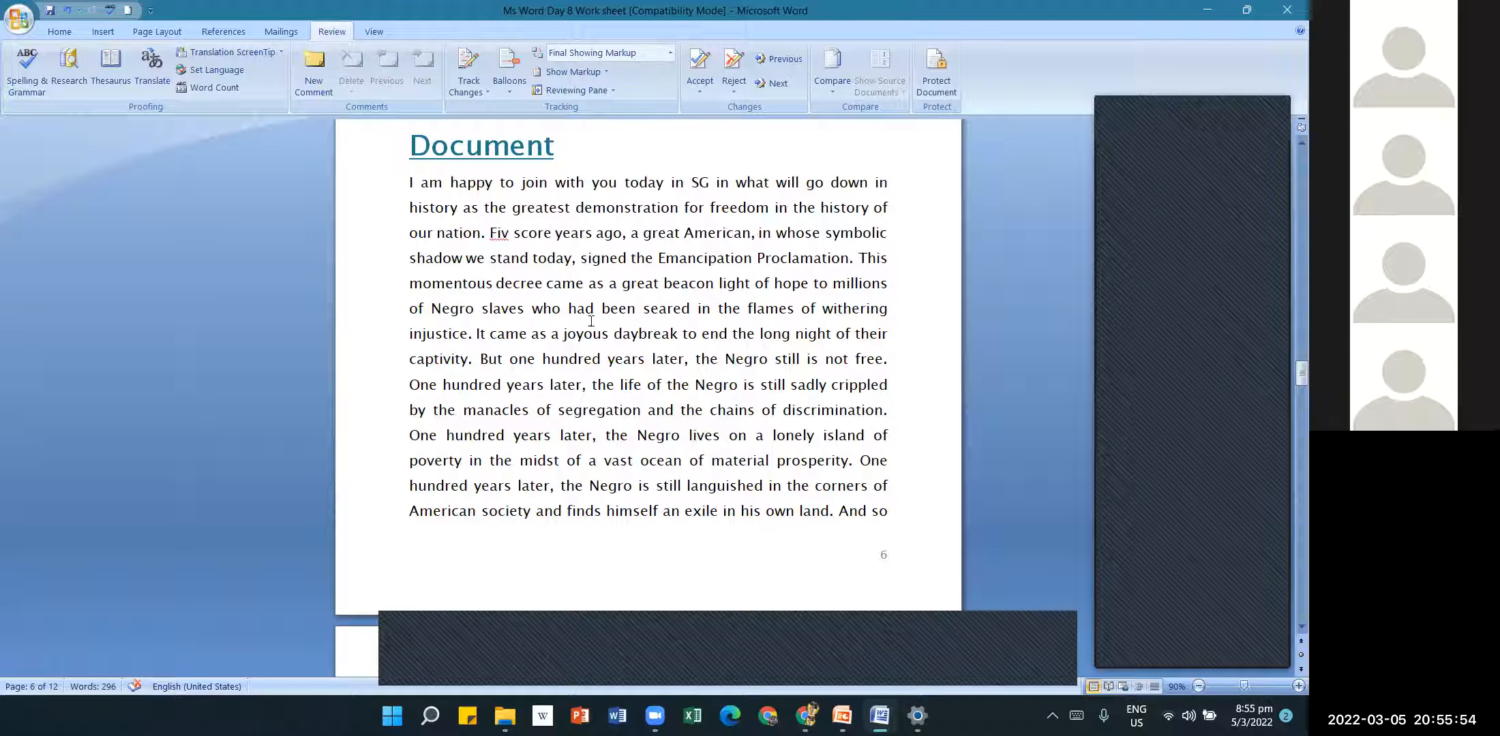
- Change the word "SG" after "today in" to "Singa"
left_click_drag(608, 308, 612, 333)
double_click(702, 183)
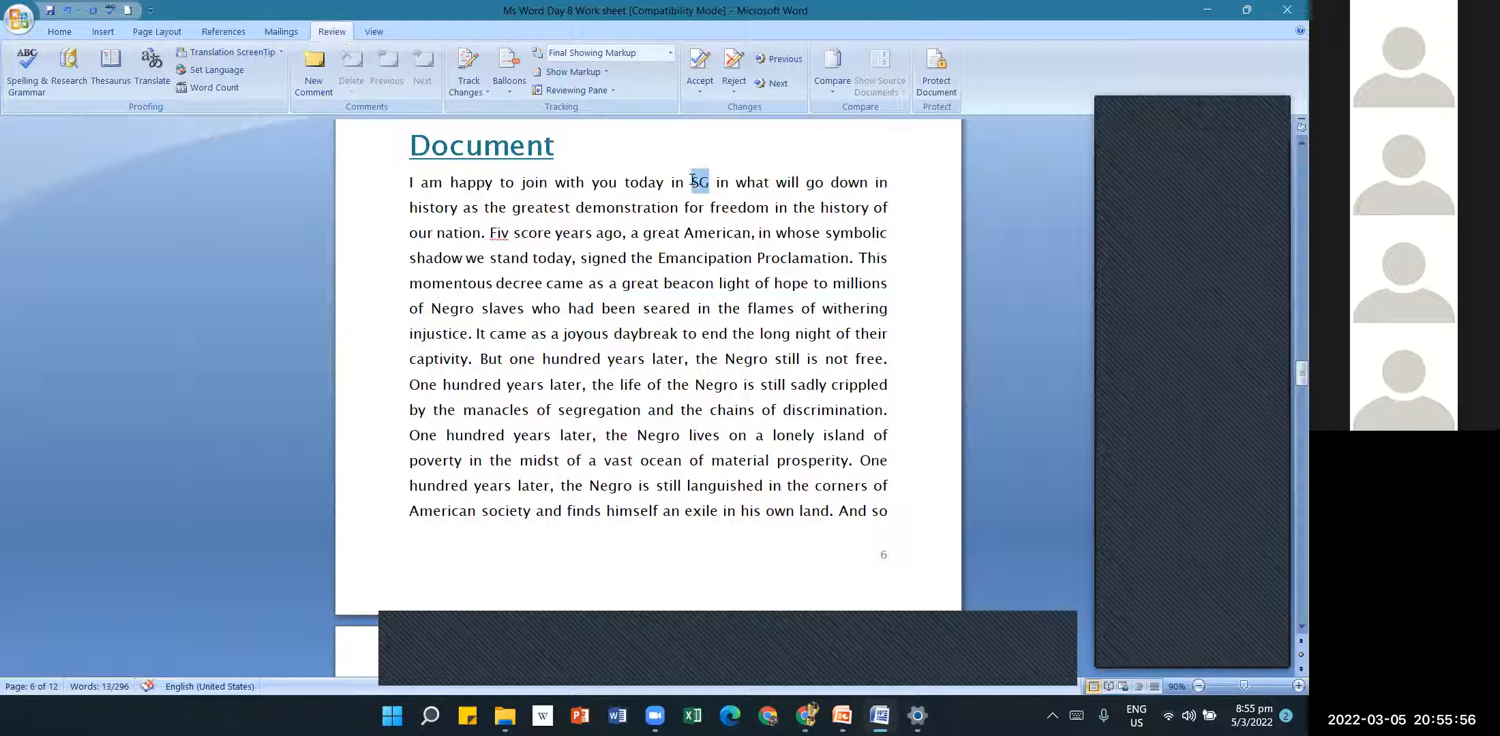
right_click(697, 185)
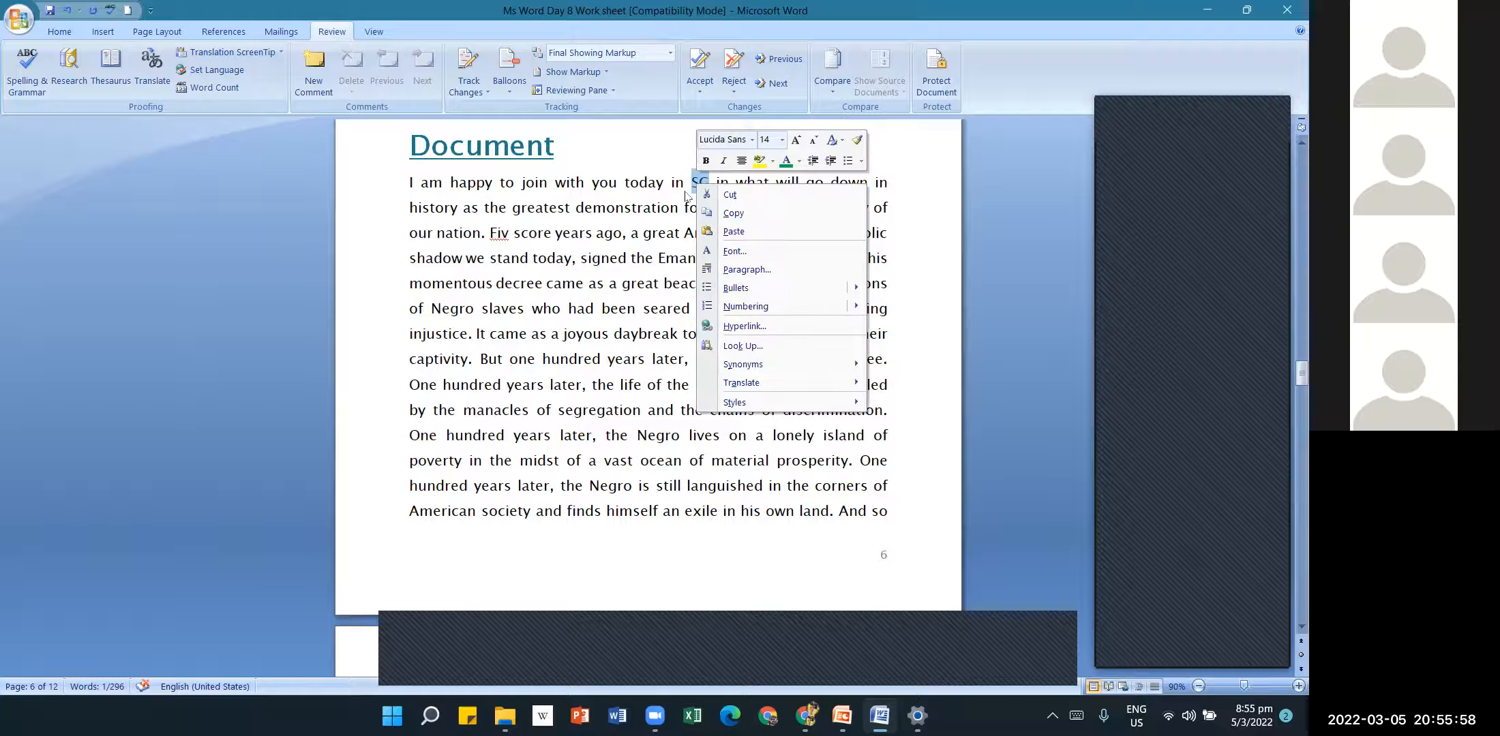
key("Escape")
left_click(700, 186)
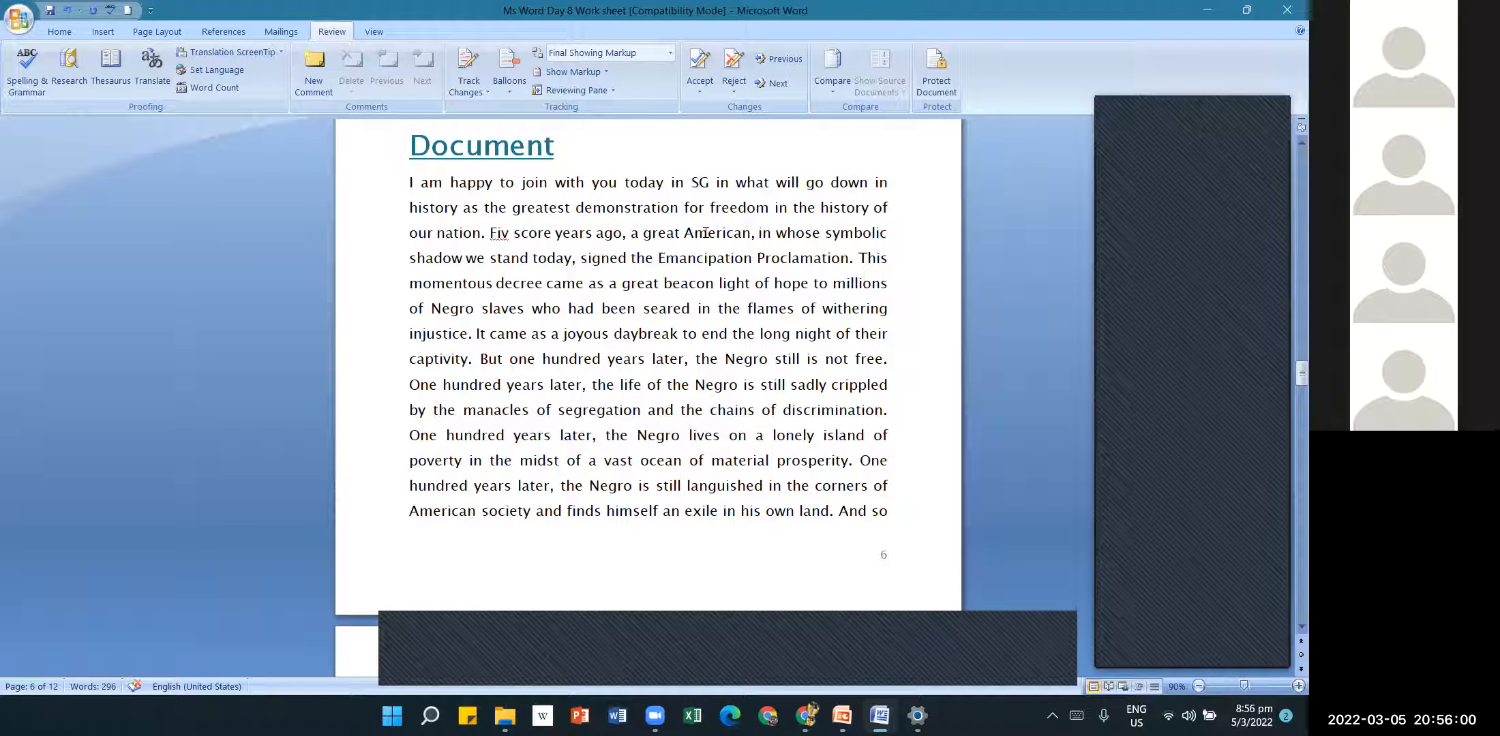
type("ing")
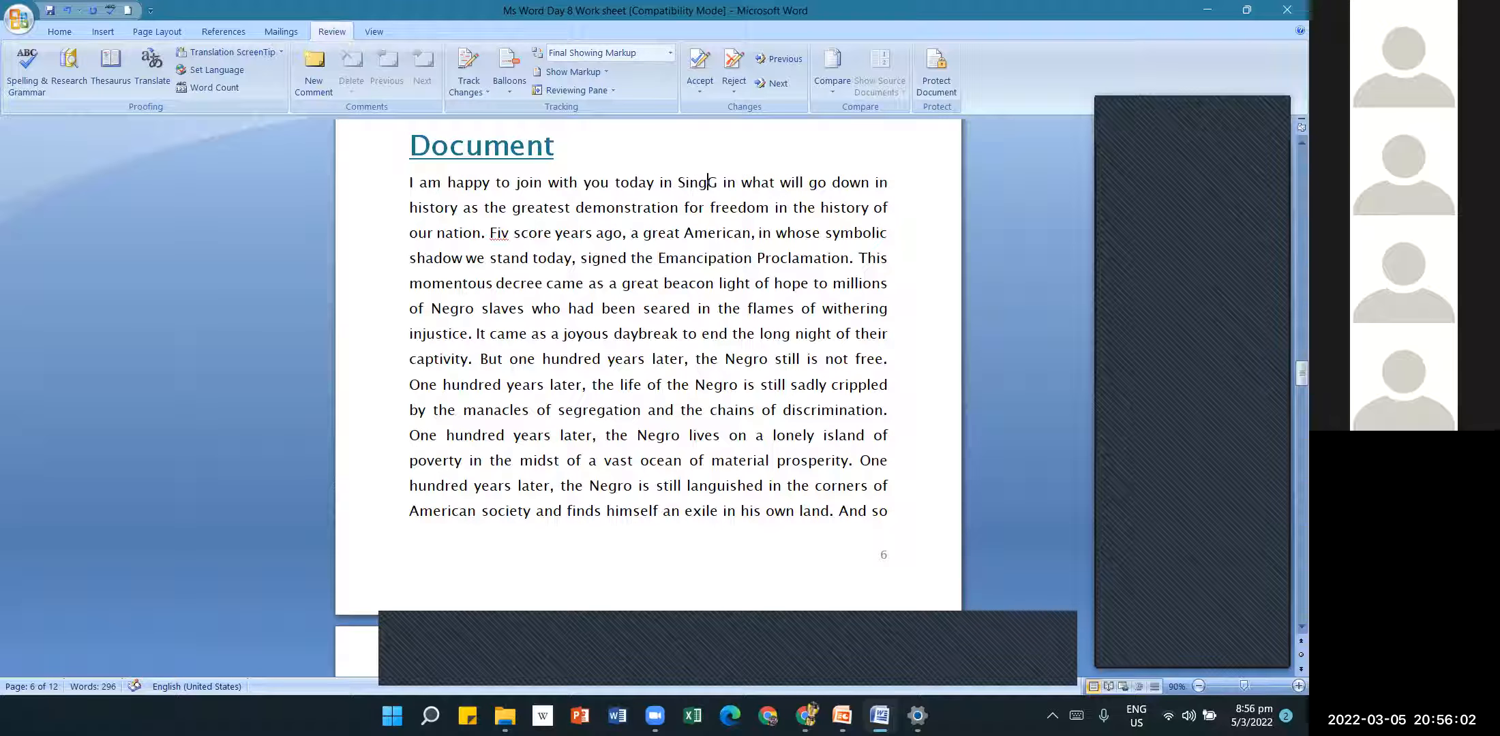
key("Delete")
type("a")
- Ignore the flagged spelling of "Singa" and remove the extra space after the word
right_click(695, 183)
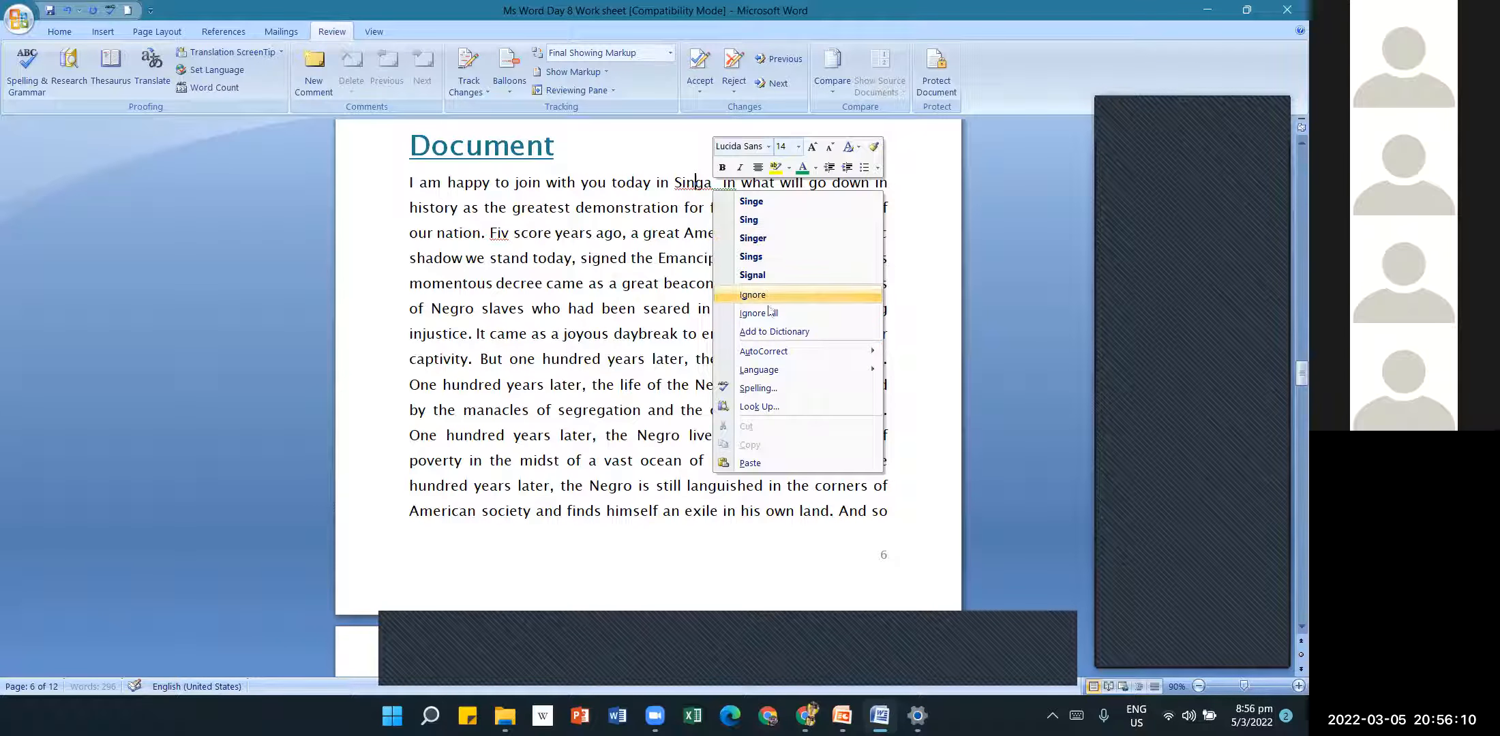
left_click(749, 294)
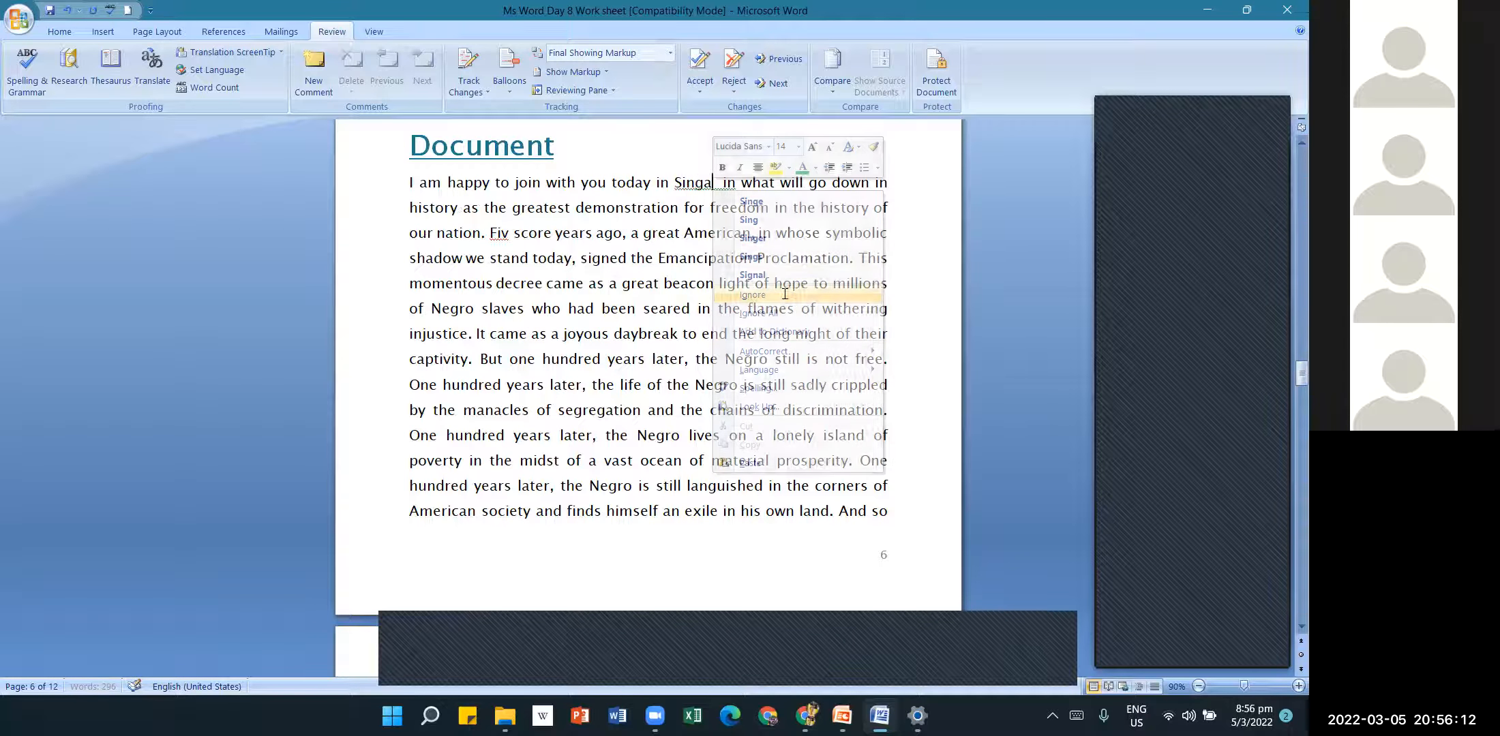
left_click(753, 282)
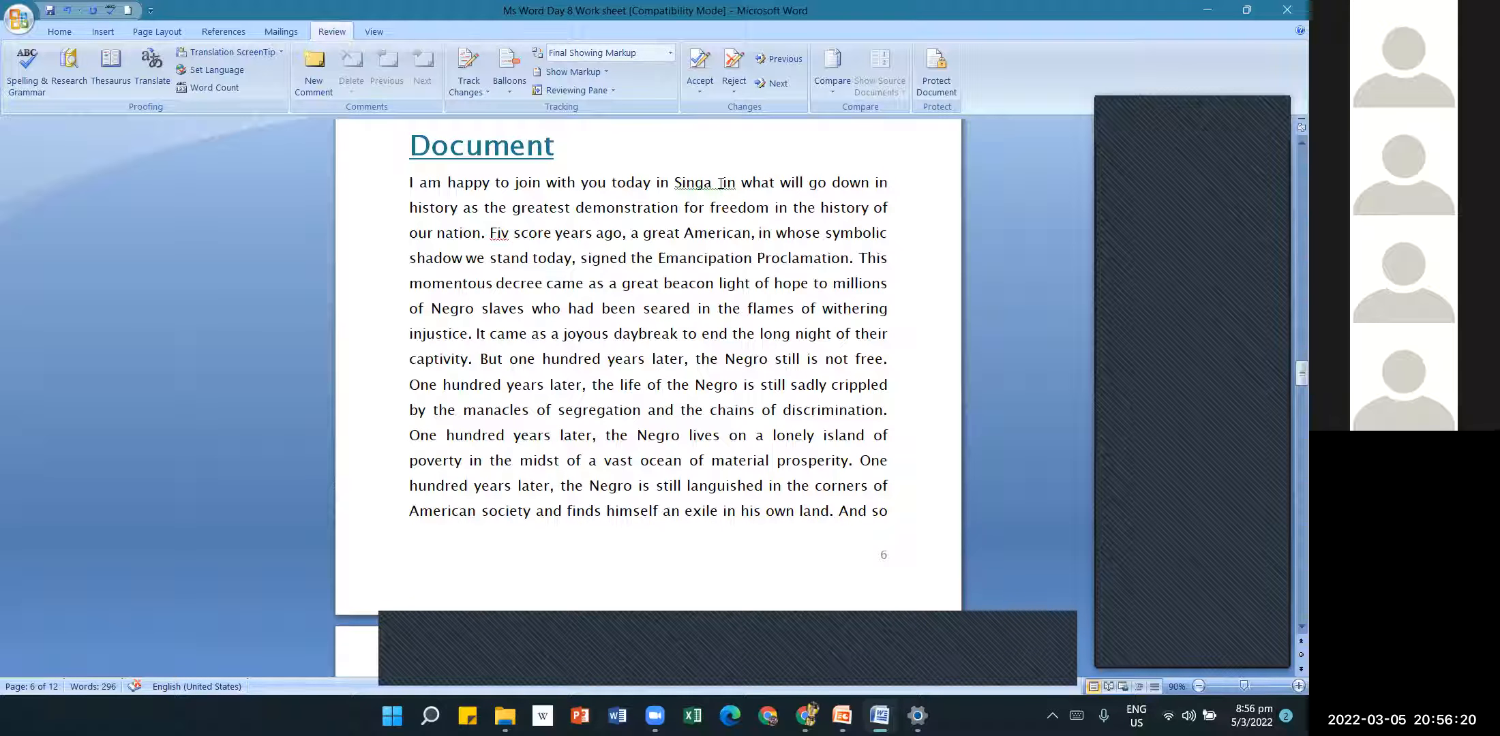
key("BackSpace")
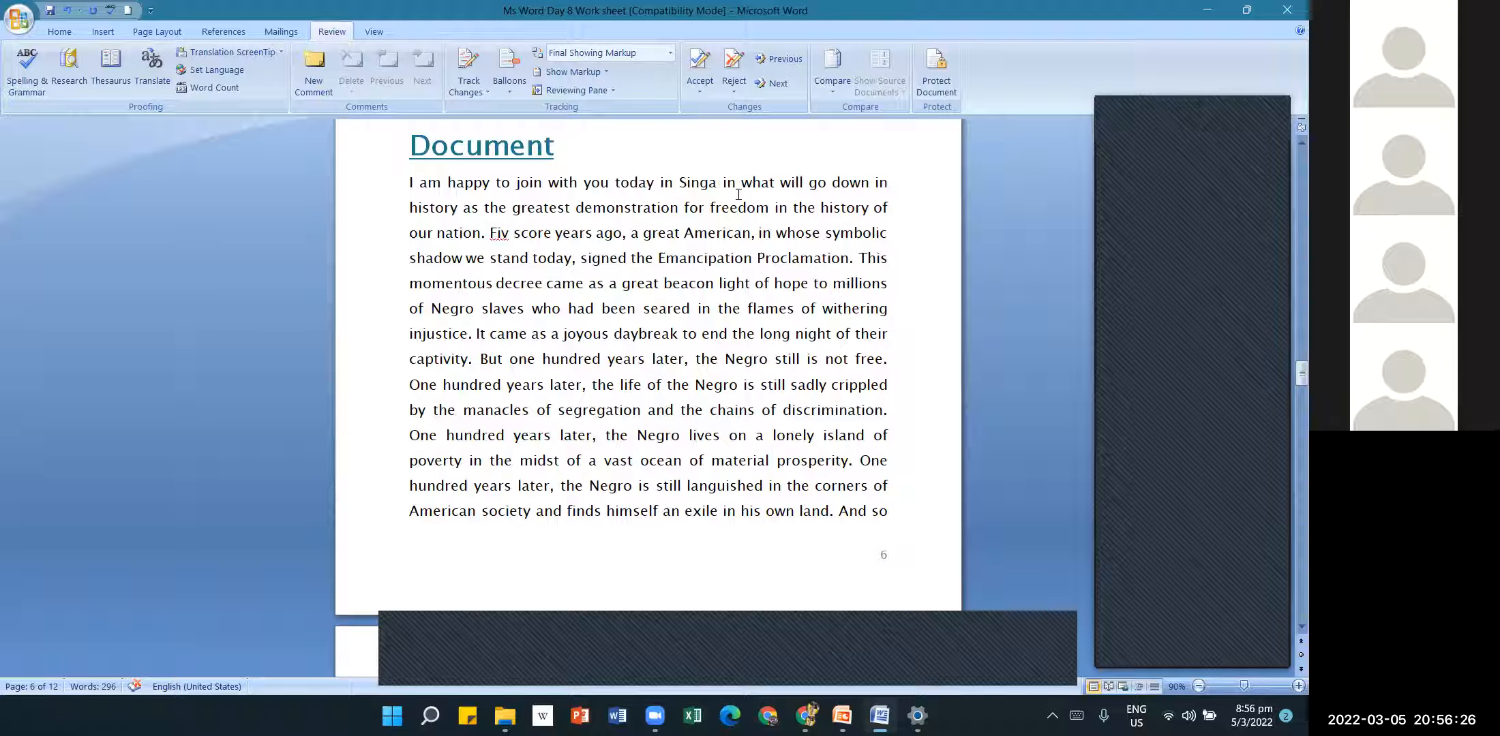
- Delete "Singa" from the first sentence and misspell "happy" as "hapy" and "join" as "jon" again
left_click_drag(716, 182, 679, 181)
key("BackSpace")
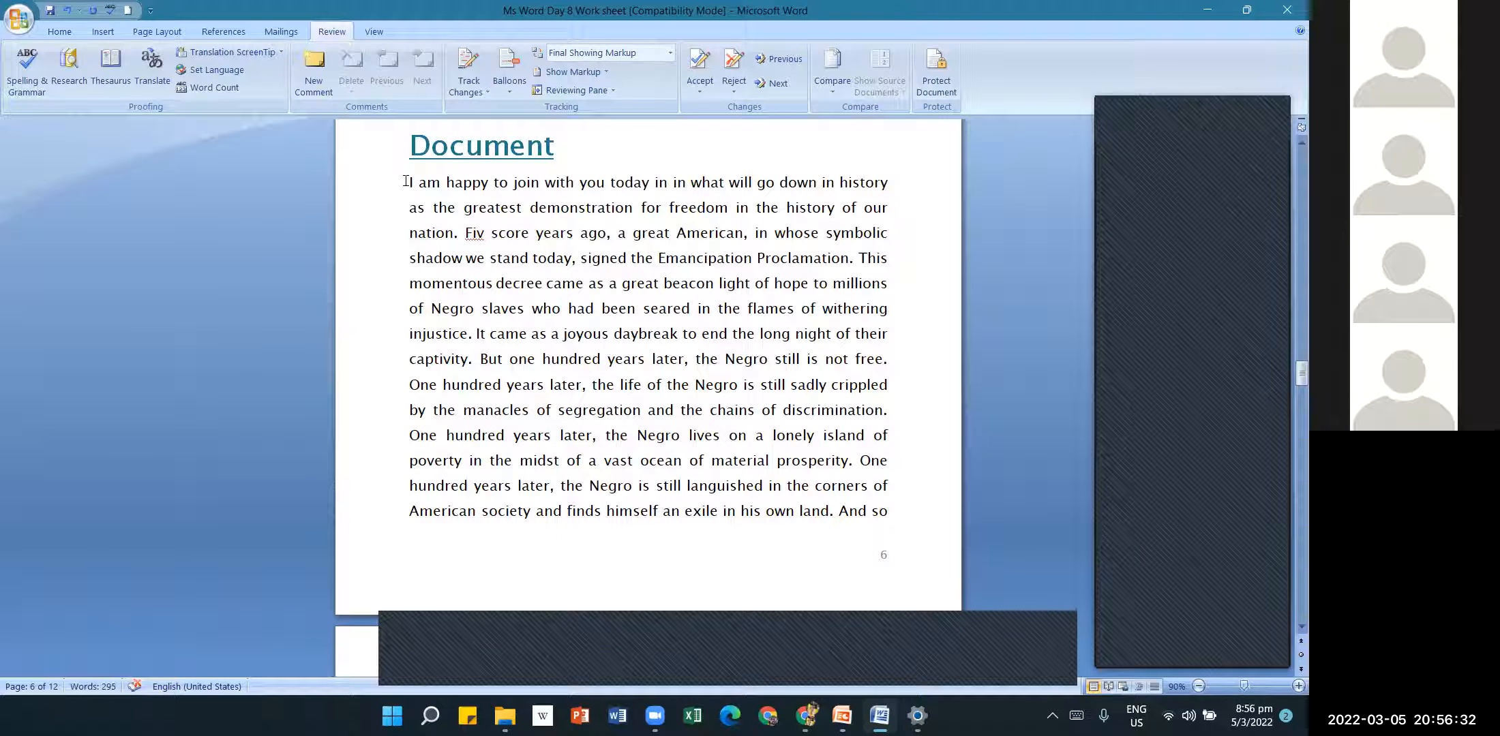
key("BackSpace")
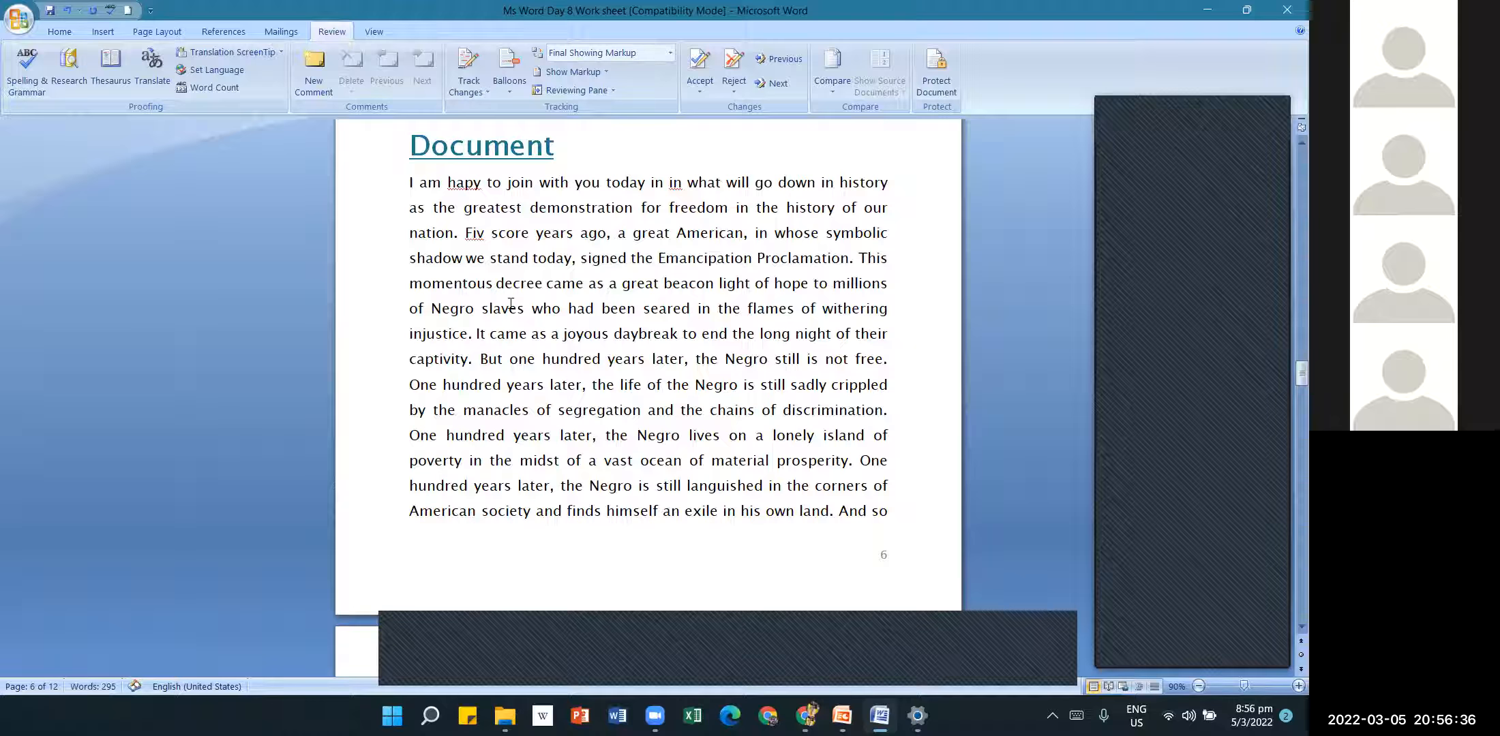
key("BackSpace")
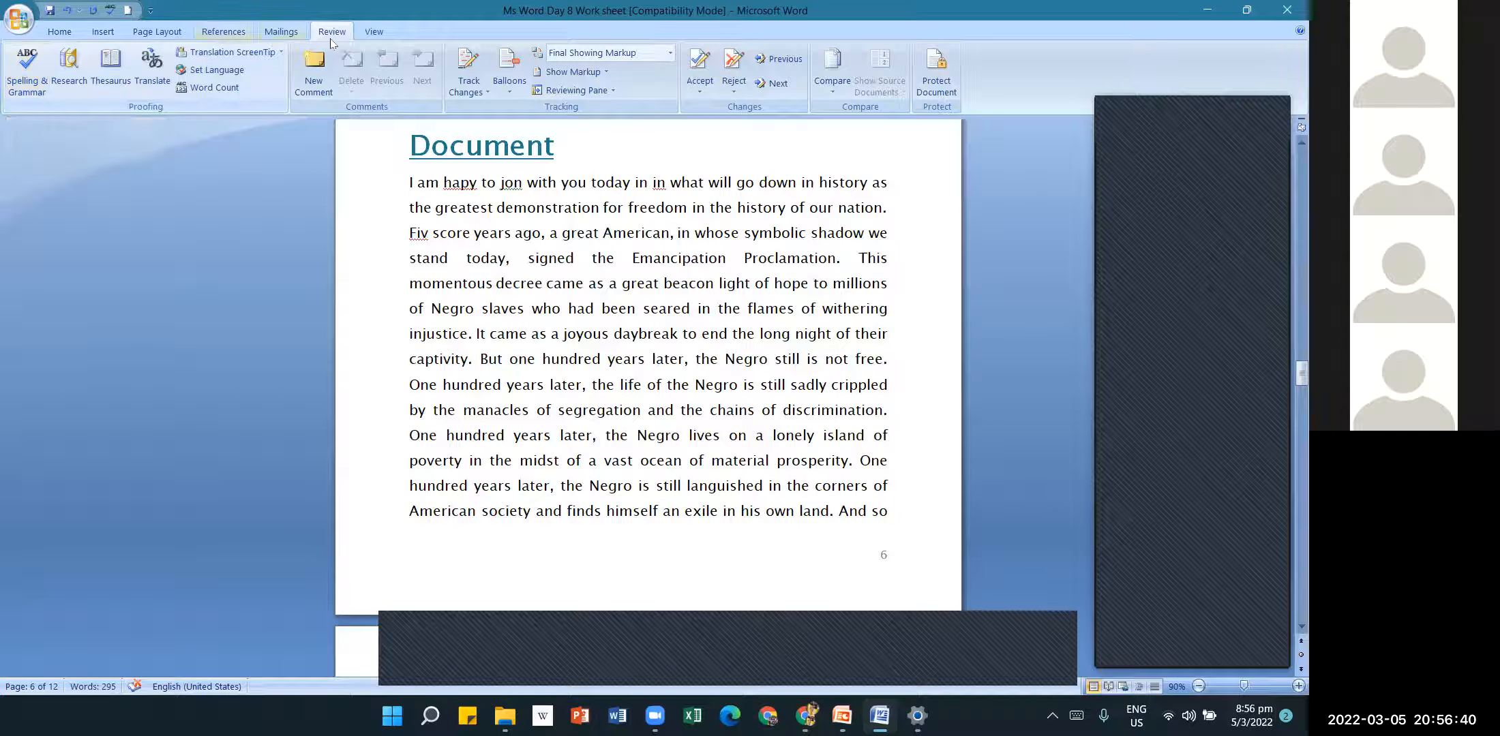
- Start the Spelling and Grammar check and switch its grammar checking option off and on again
left_click(31, 93)
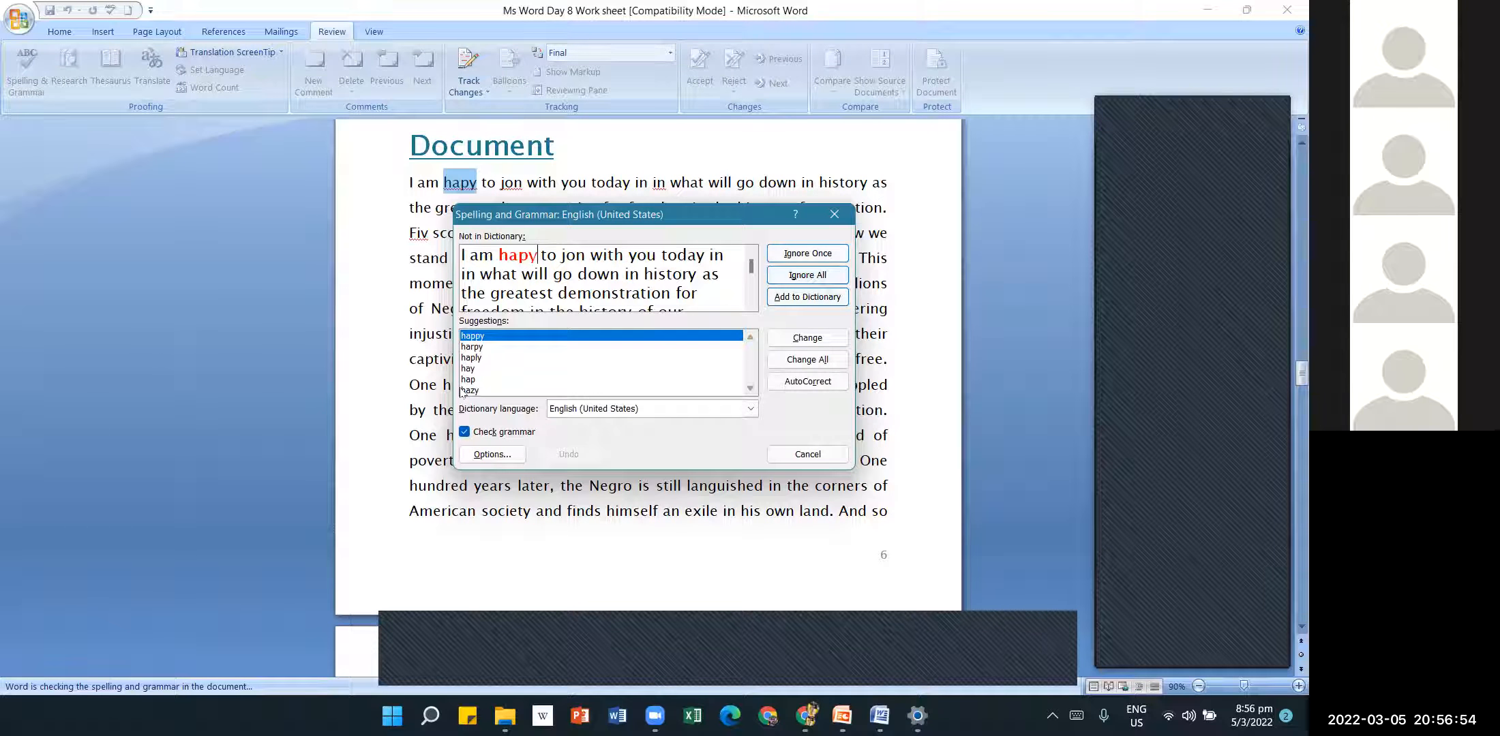
left_click(464, 434)
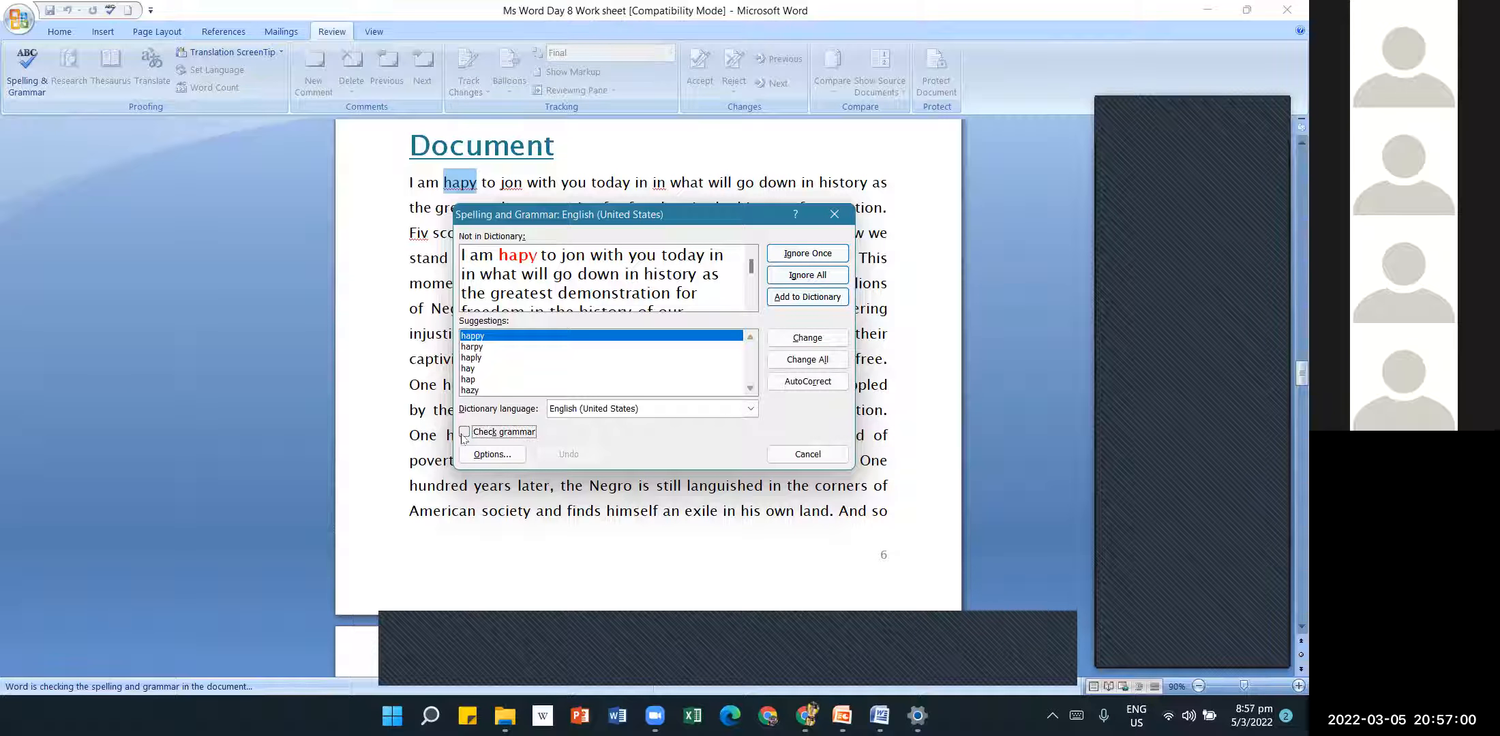
left_click(464, 436)
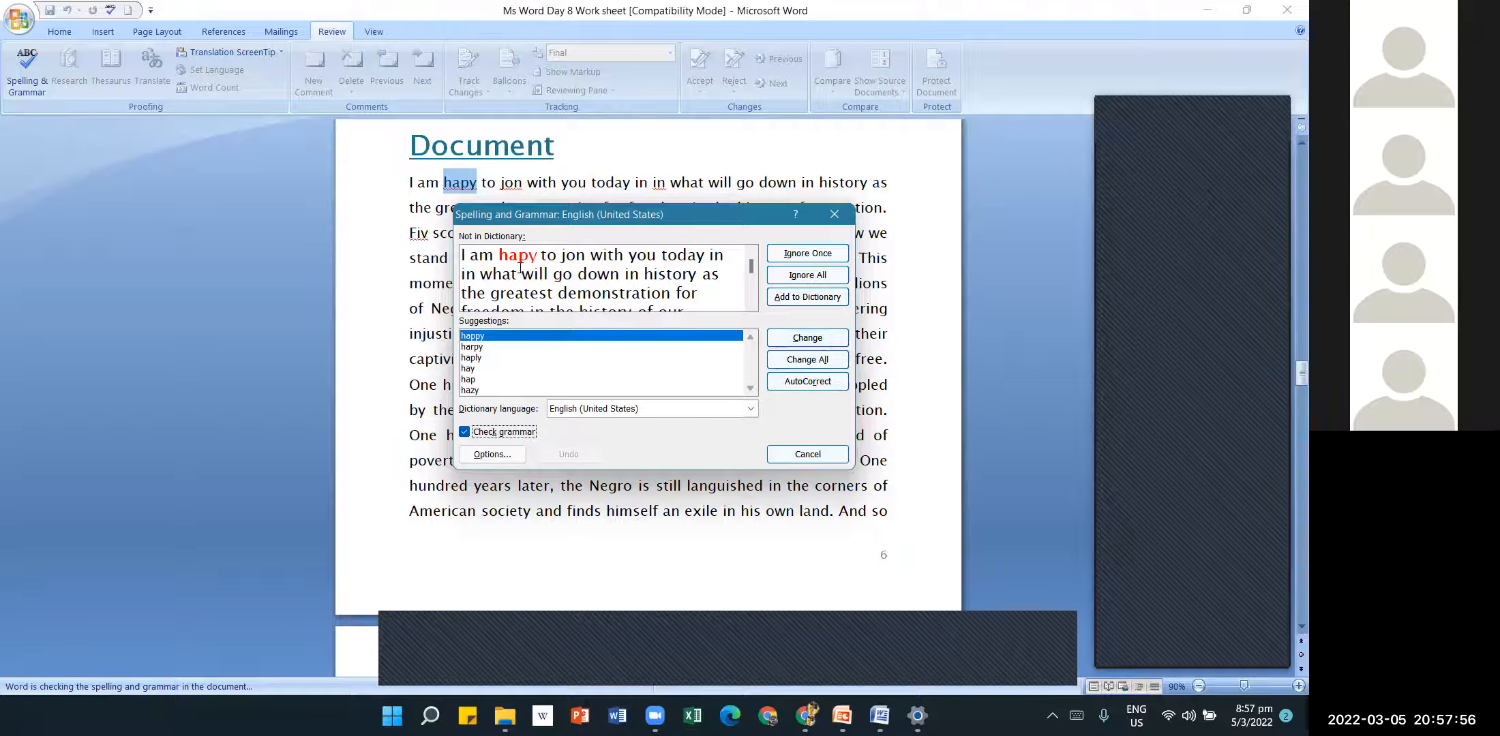
- In the spelling check, change all "hapy" to "happy", AutoCorrect "jon" to "join" and delete the repeated "in"
left_click(819, 366)
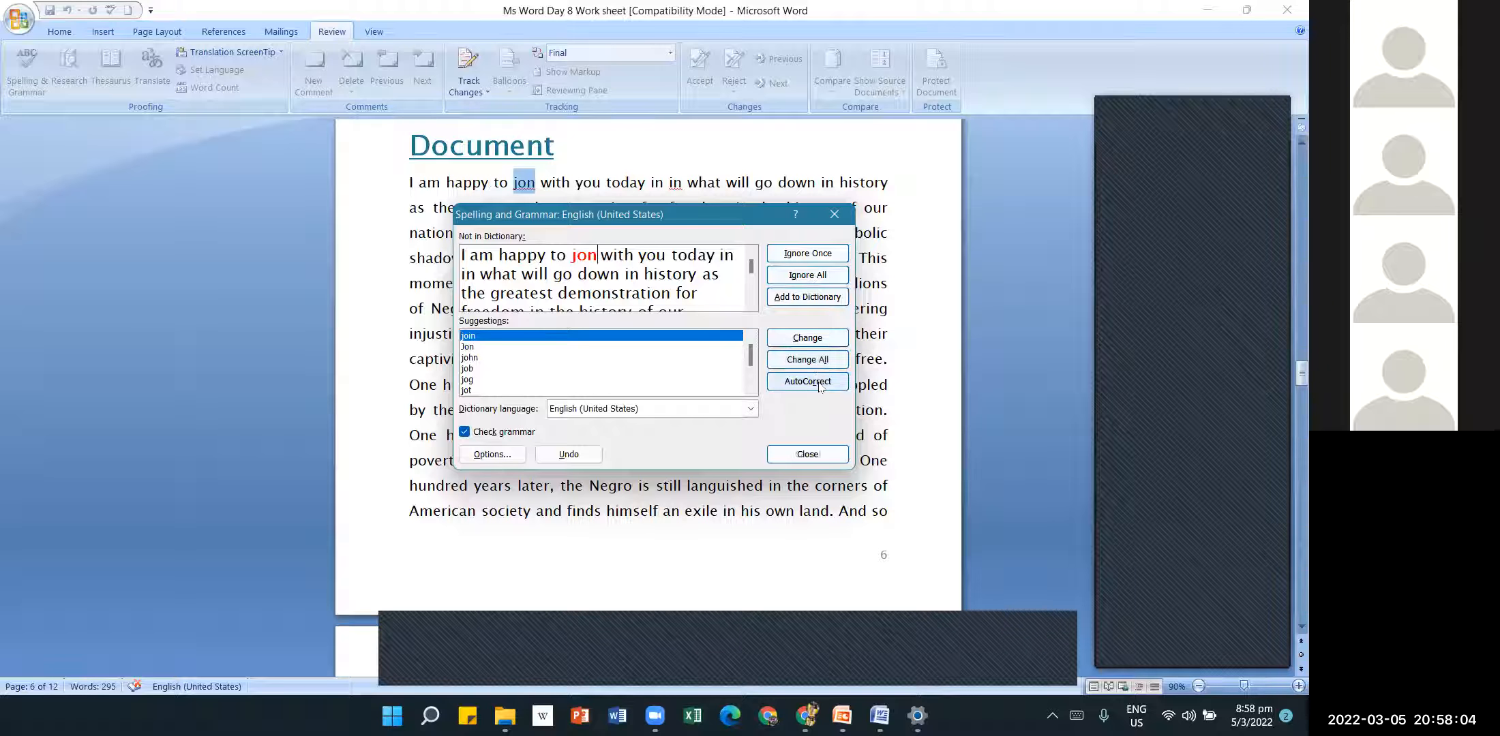
left_click(820, 385)
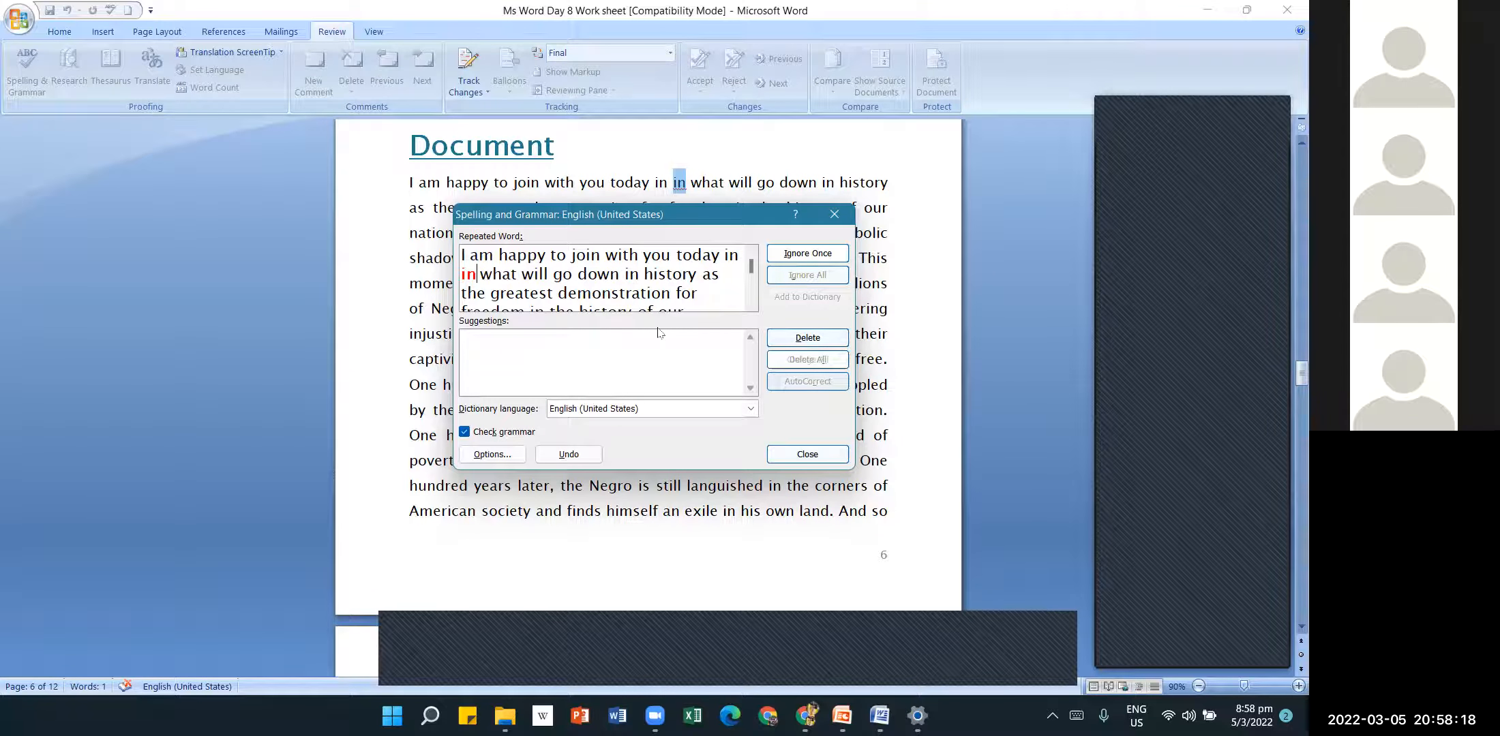
left_click(820, 339)
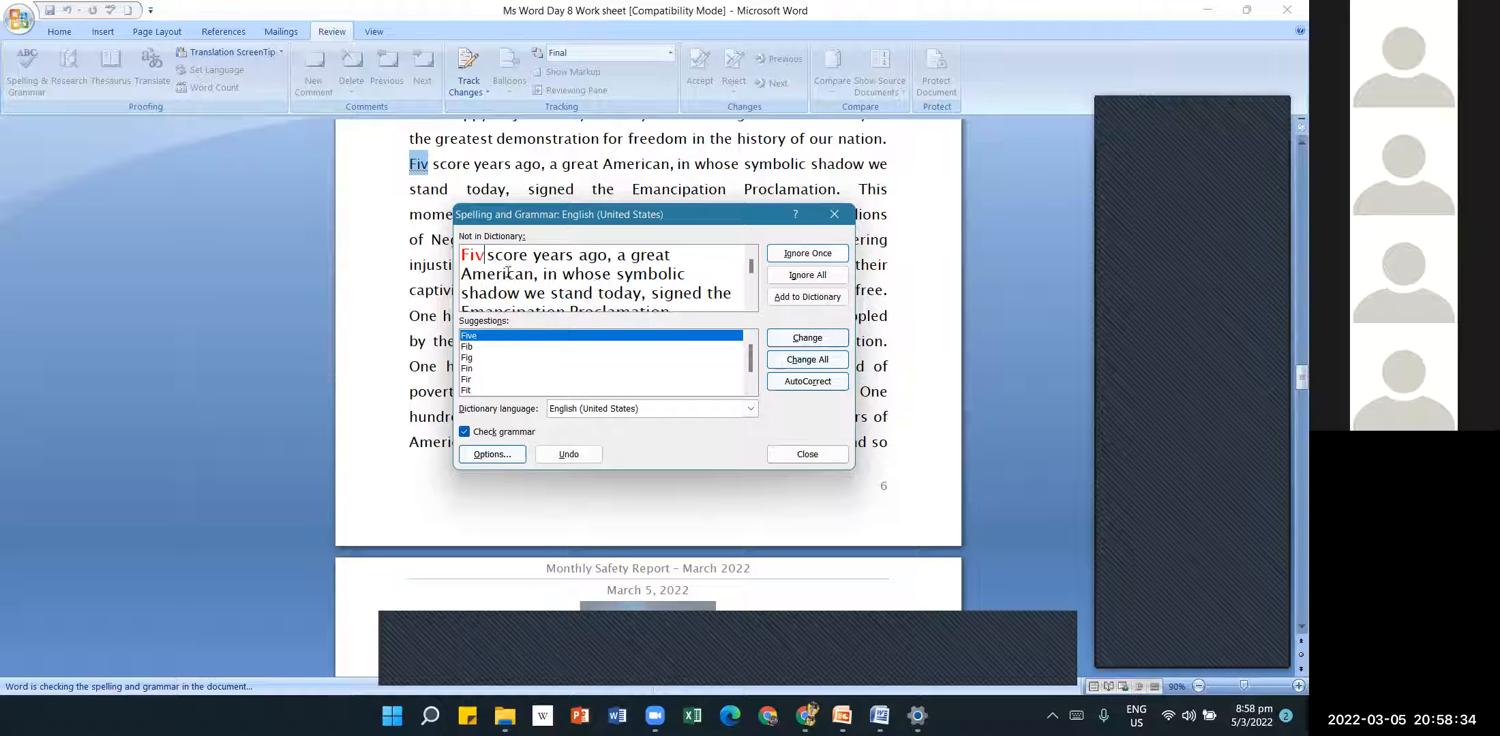
- Ignore "Fiv" and the table heading "S.No" once each and finish the spelling and grammar check
left_click(824, 256)
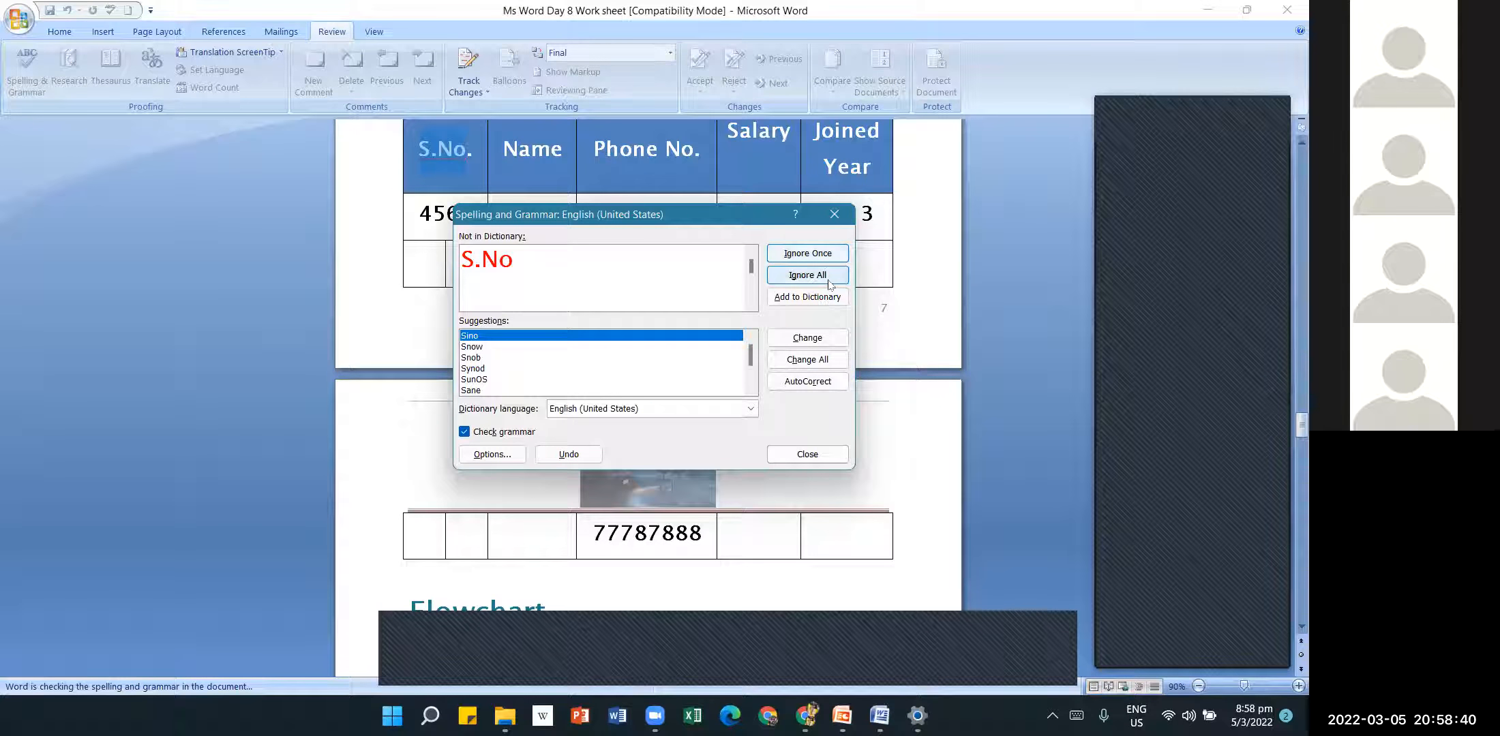
left_click(831, 257)
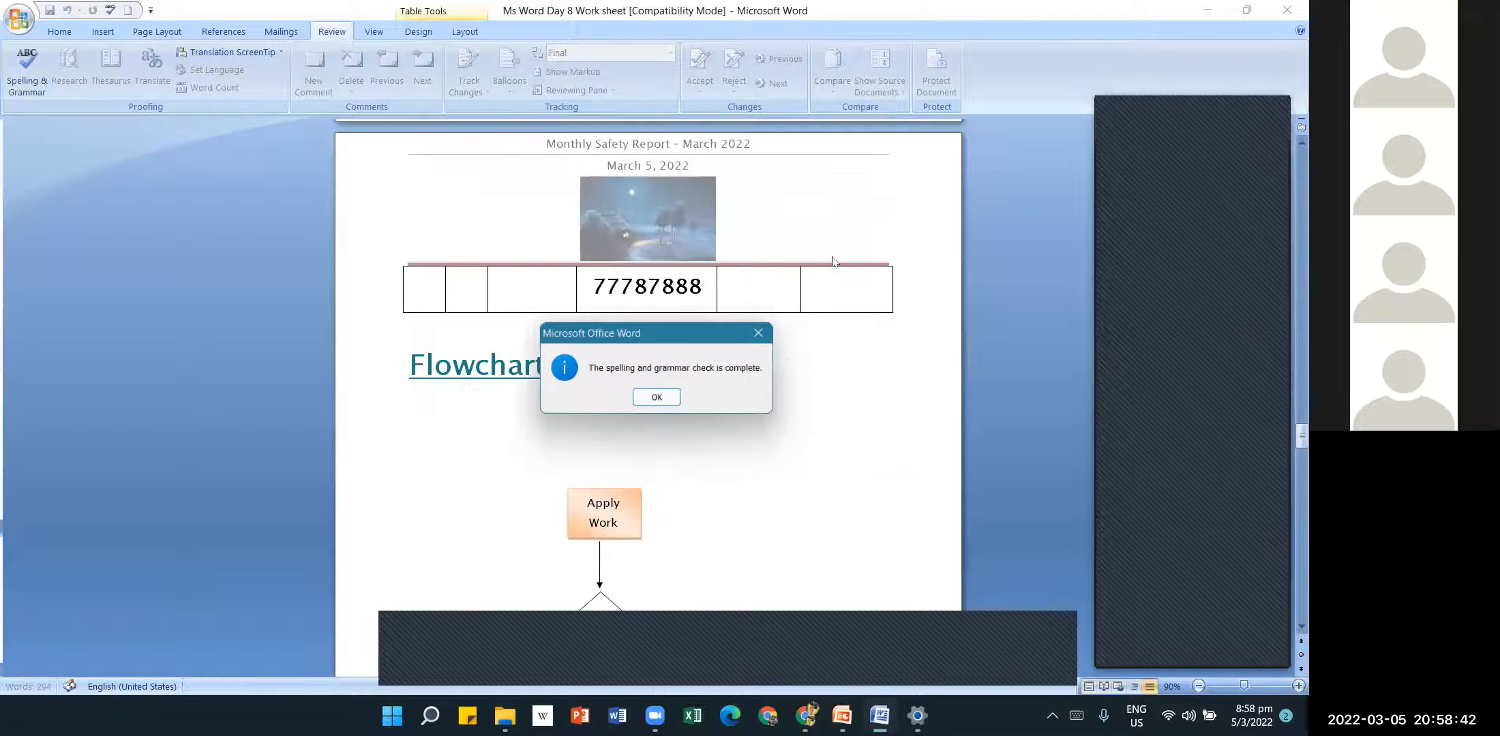
left_click(657, 398)
- Rerun the spelling and grammar check from the word "Fiv", close it and manually correct the word to "Five"
left_click(428, 195)
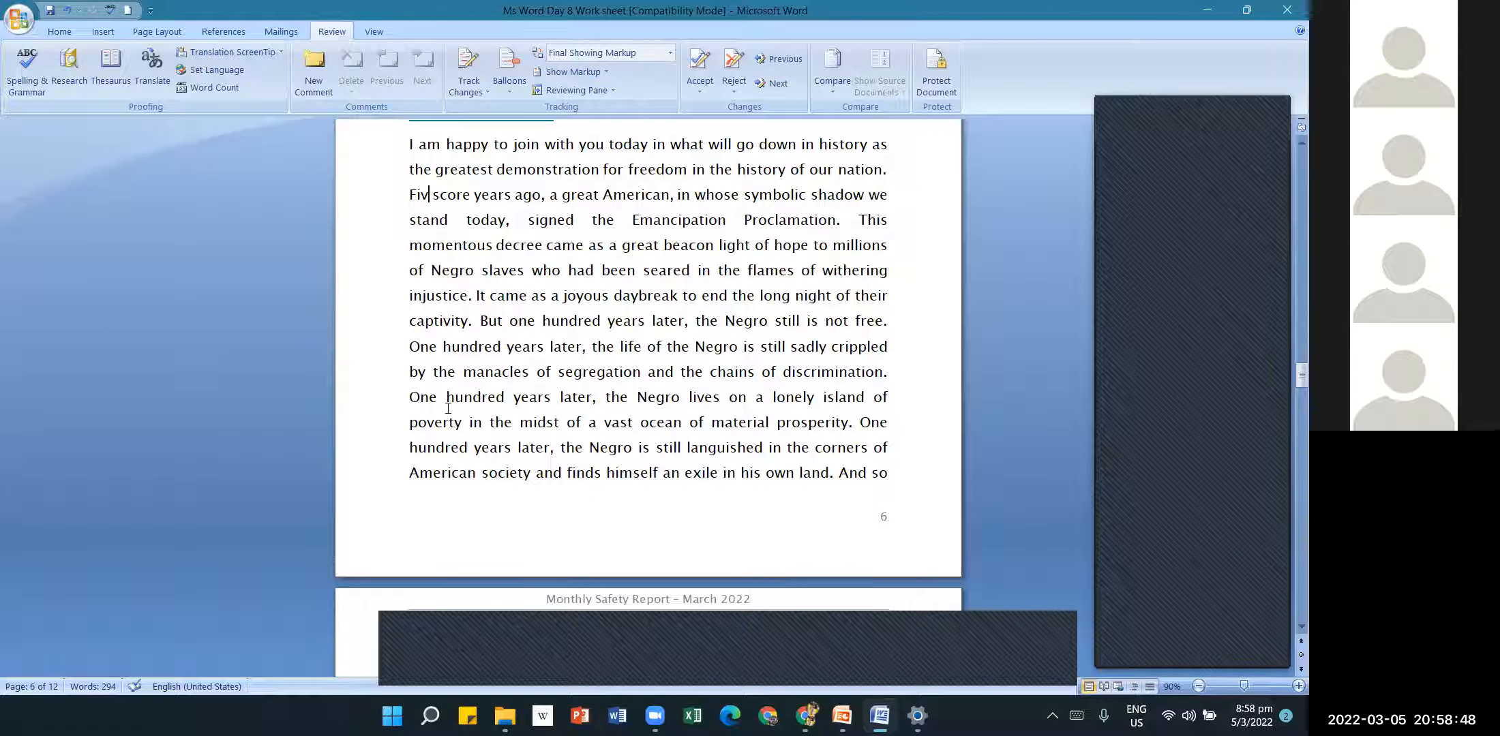
left_click(28, 87)
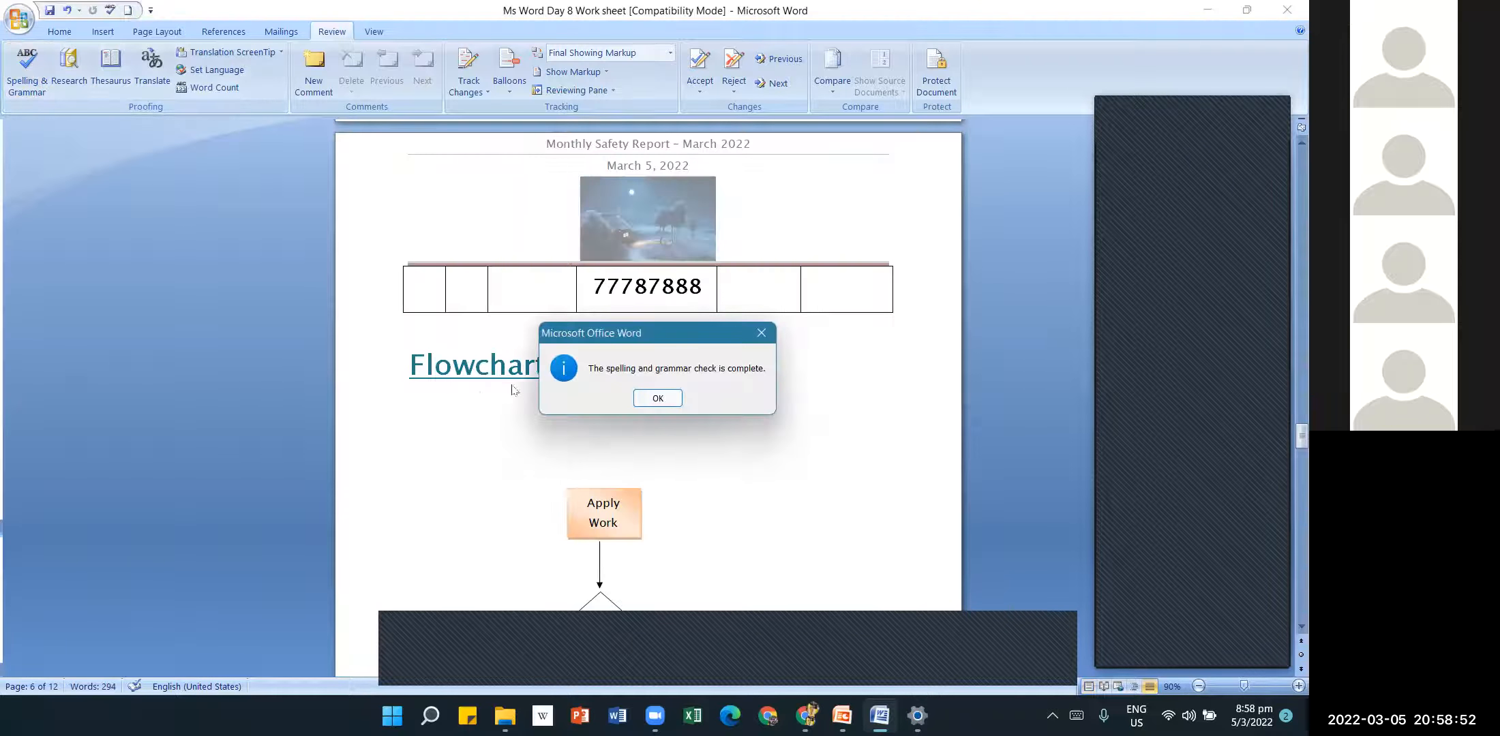
left_click(662, 400)
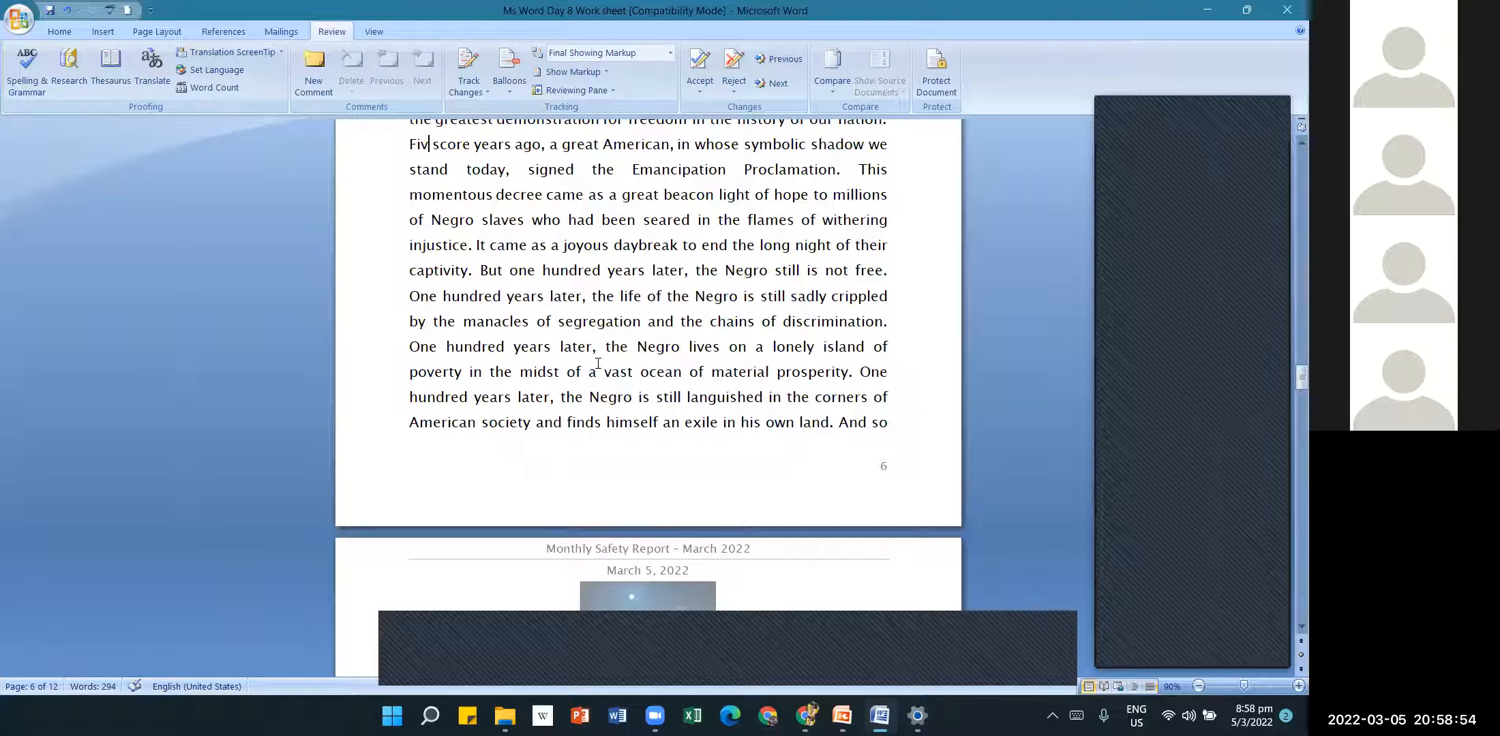
type("e")
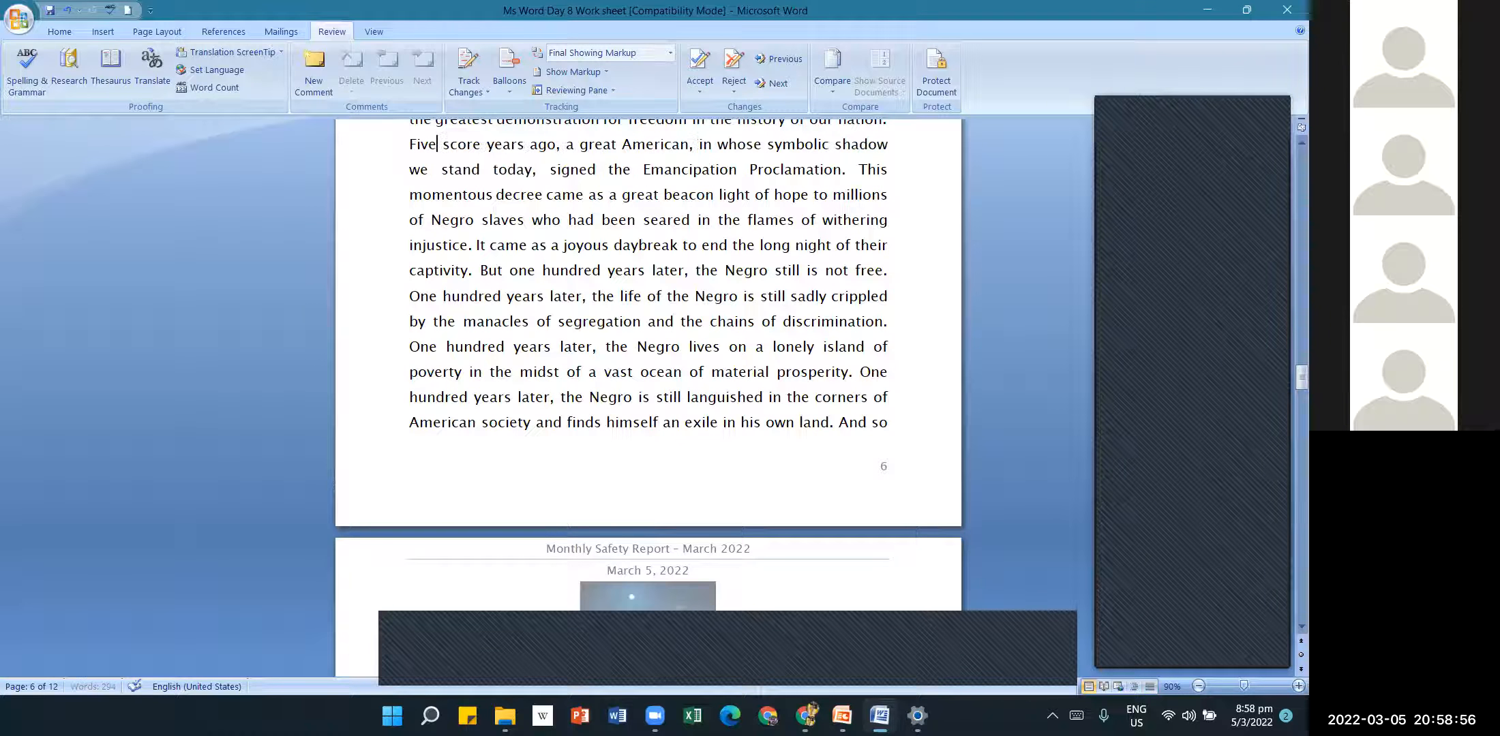
- Delete the blank lines above the Document heading so that it sits directly below the page header
left_click(488, 220)
scroll(604, 385, "up", 2)
scroll(604, 391, "up", 1)
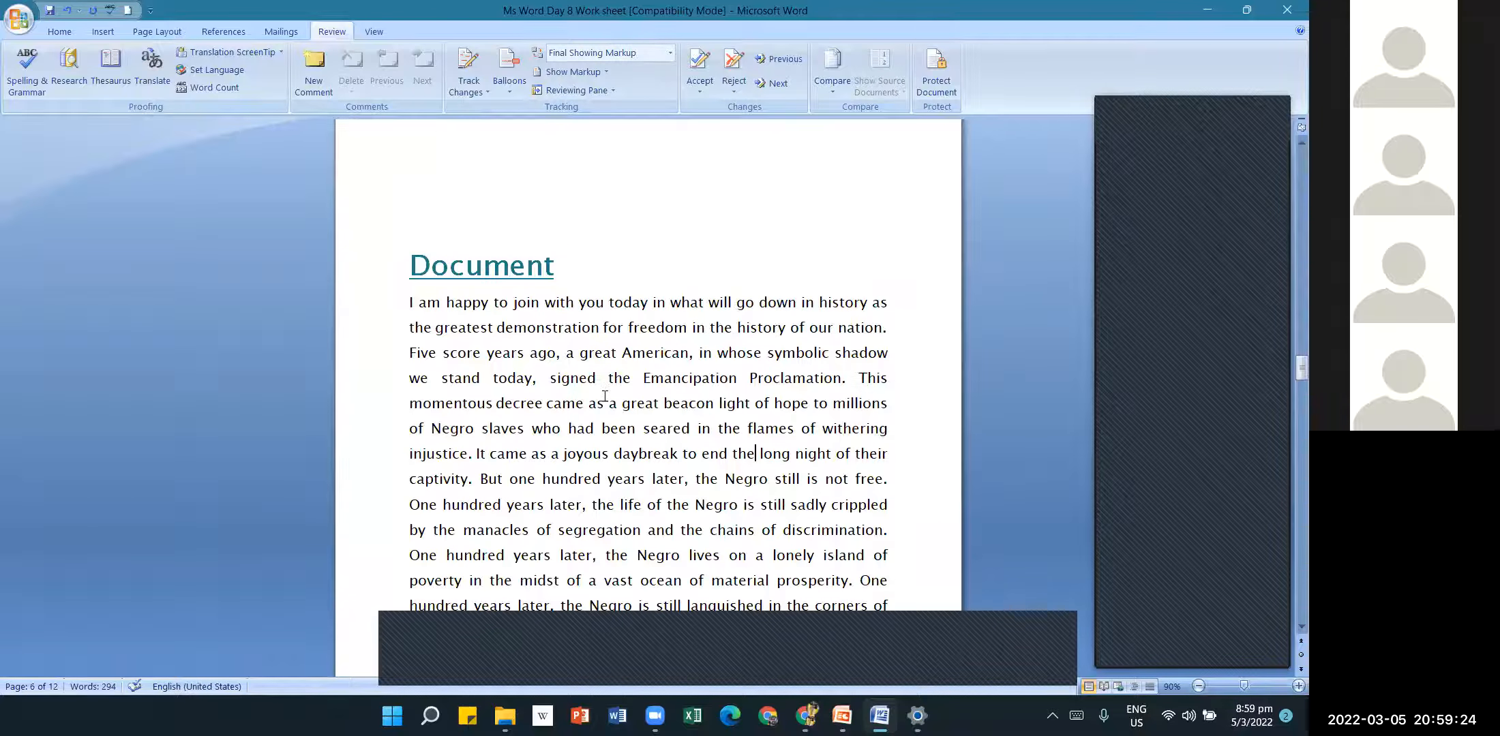
scroll(604, 396, "up", 4)
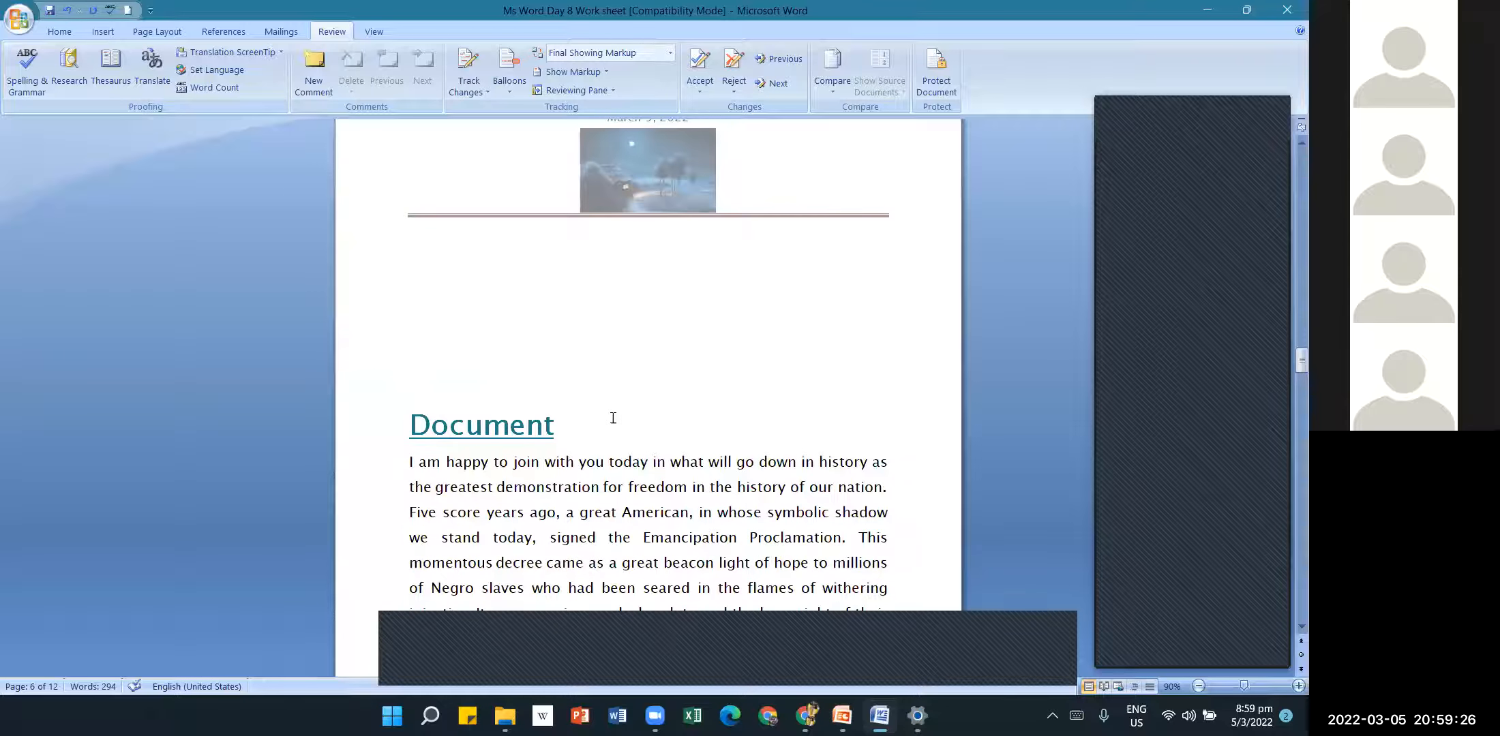
left_click(604, 363)
left_click(598, 331)
key("Delete")
key("Delete")
key("Delete")
key("Delete")
key("Delete")
key("Delete")
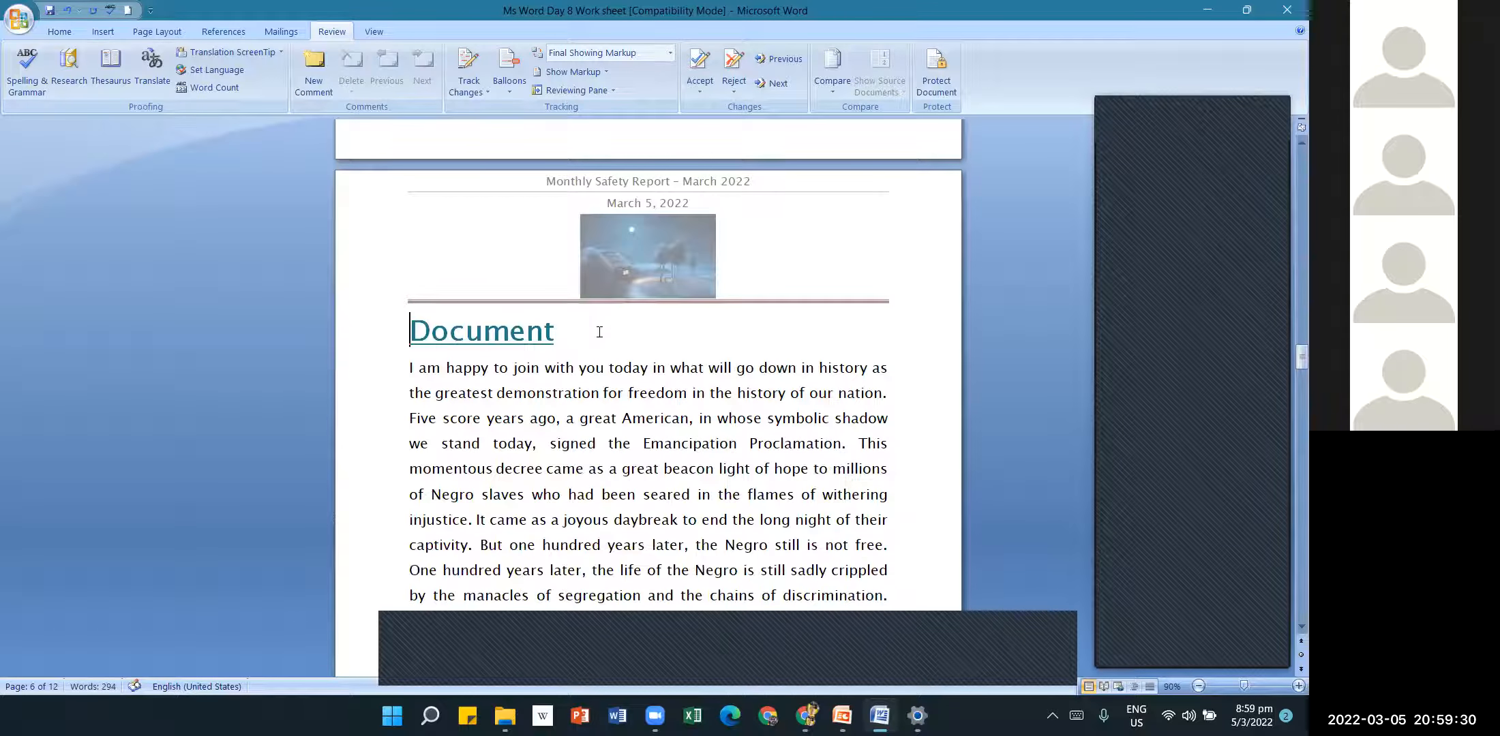
- Run the spelling and grammar check again, and misspell "today" as "toay" and "freedom" as "fredom" under Document
left_click(34, 93)
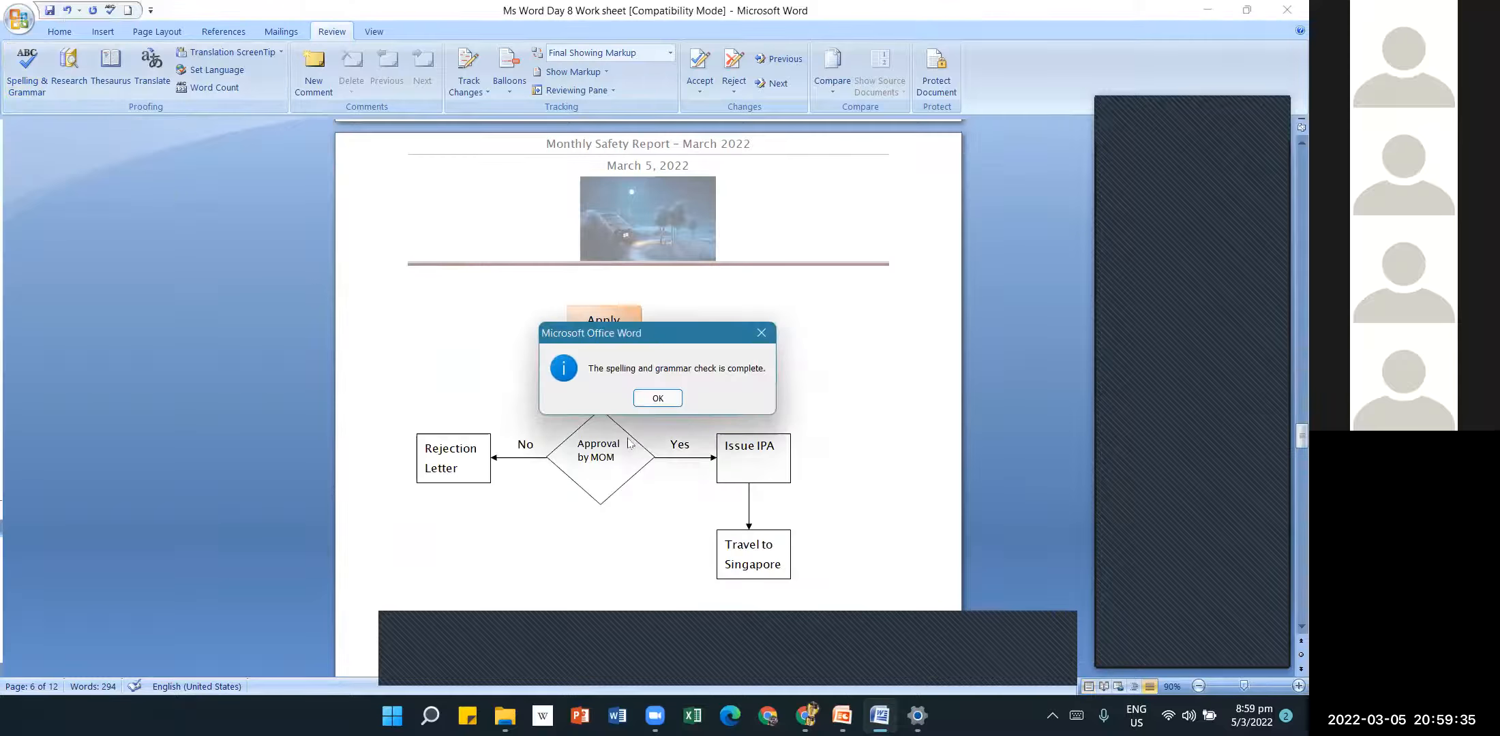
left_click(657, 399)
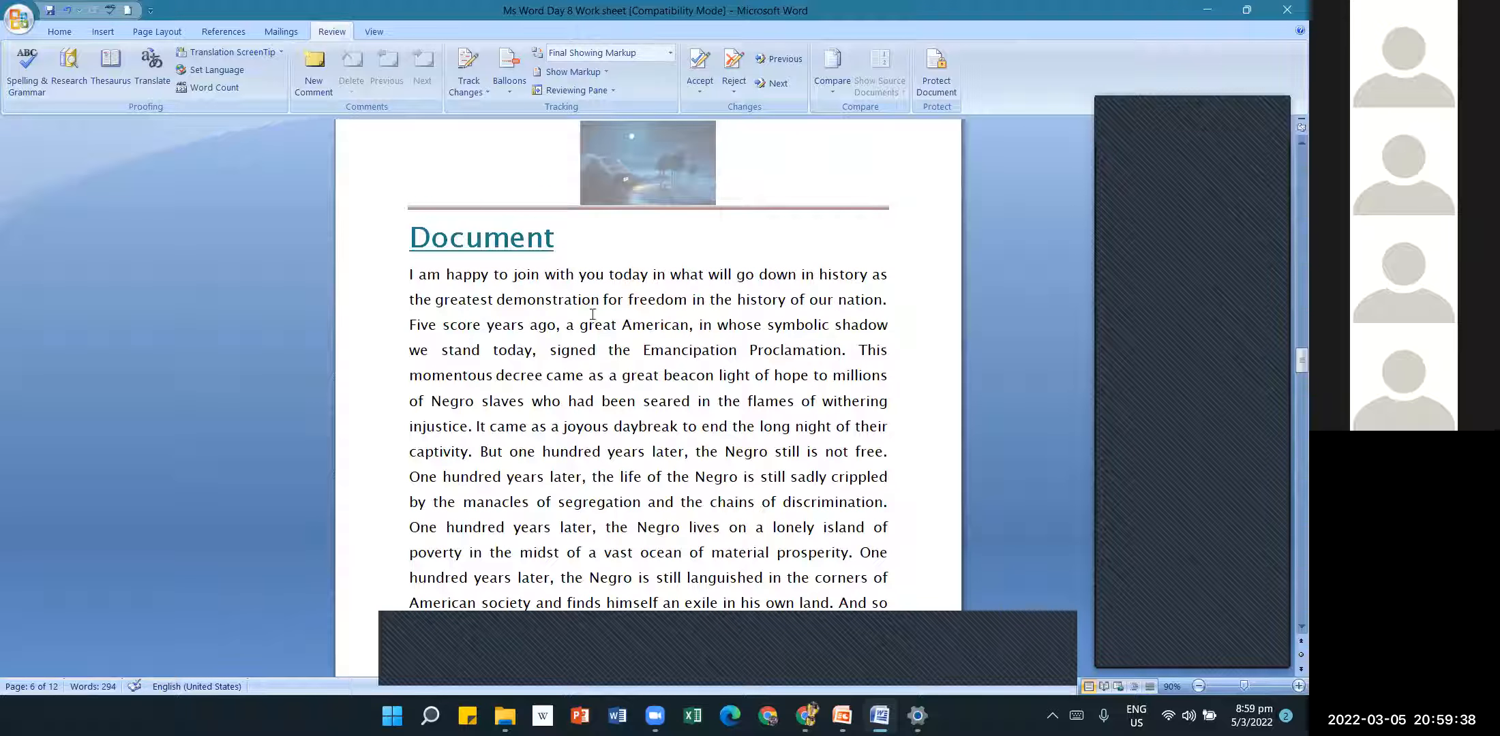
key("BackSpace")
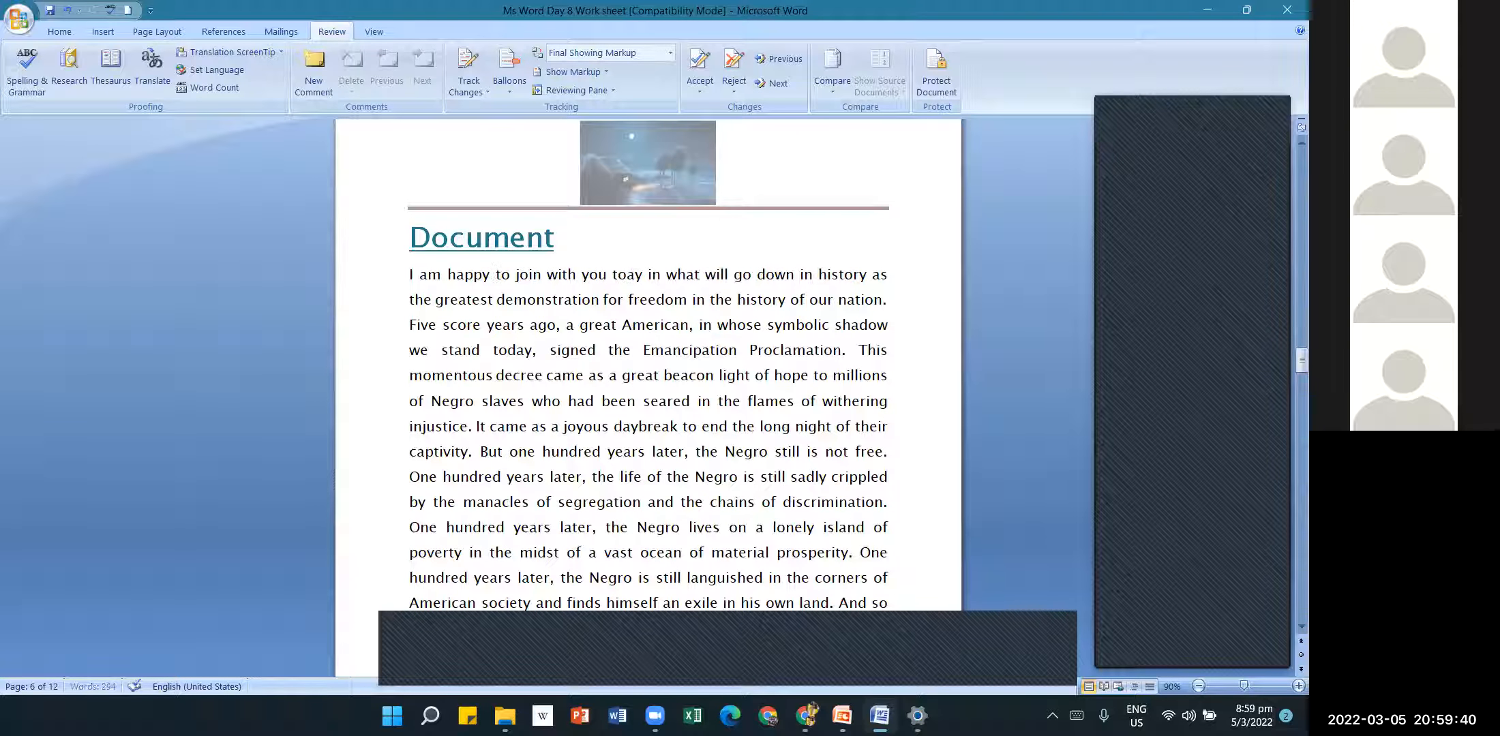
left_click(651, 299)
left_click(656, 299, "shift")
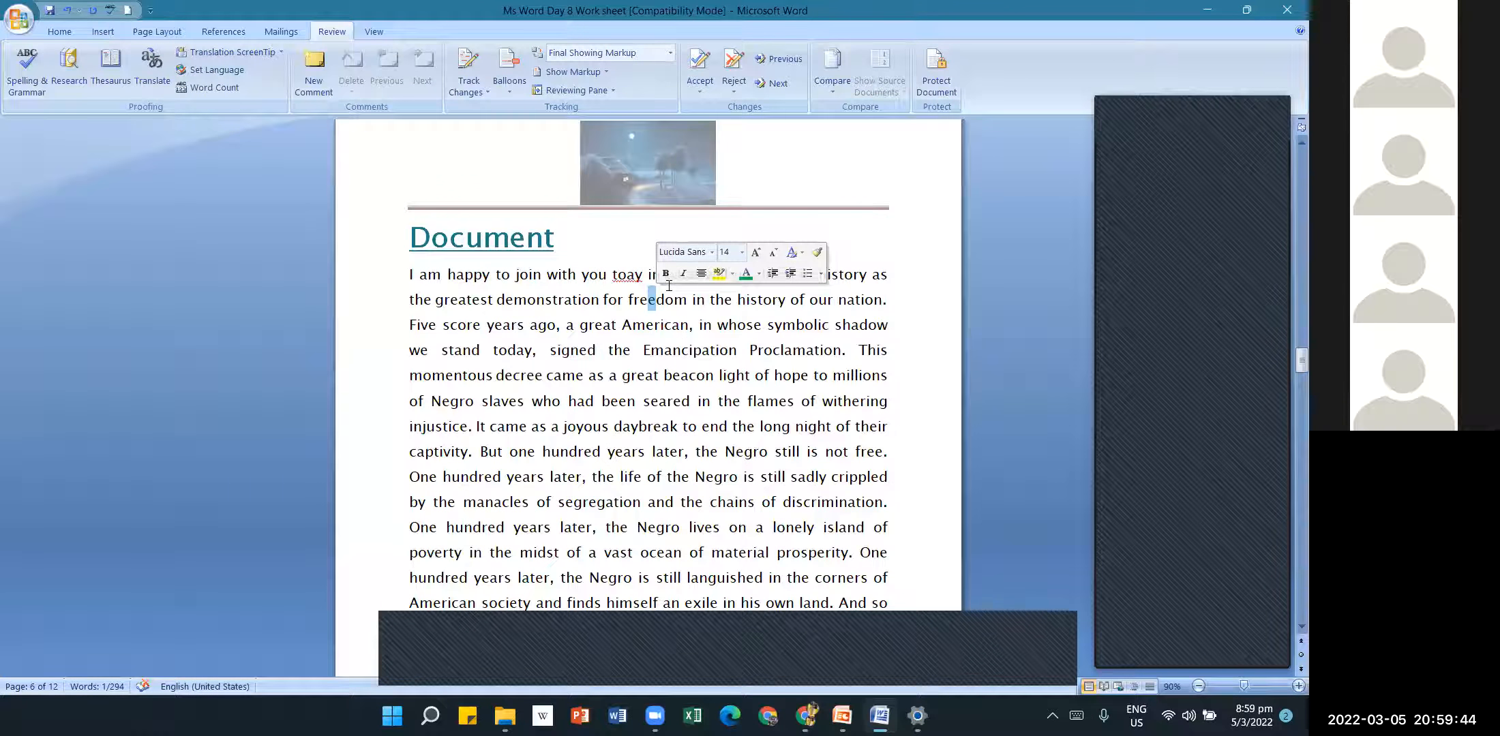
key("Delete")
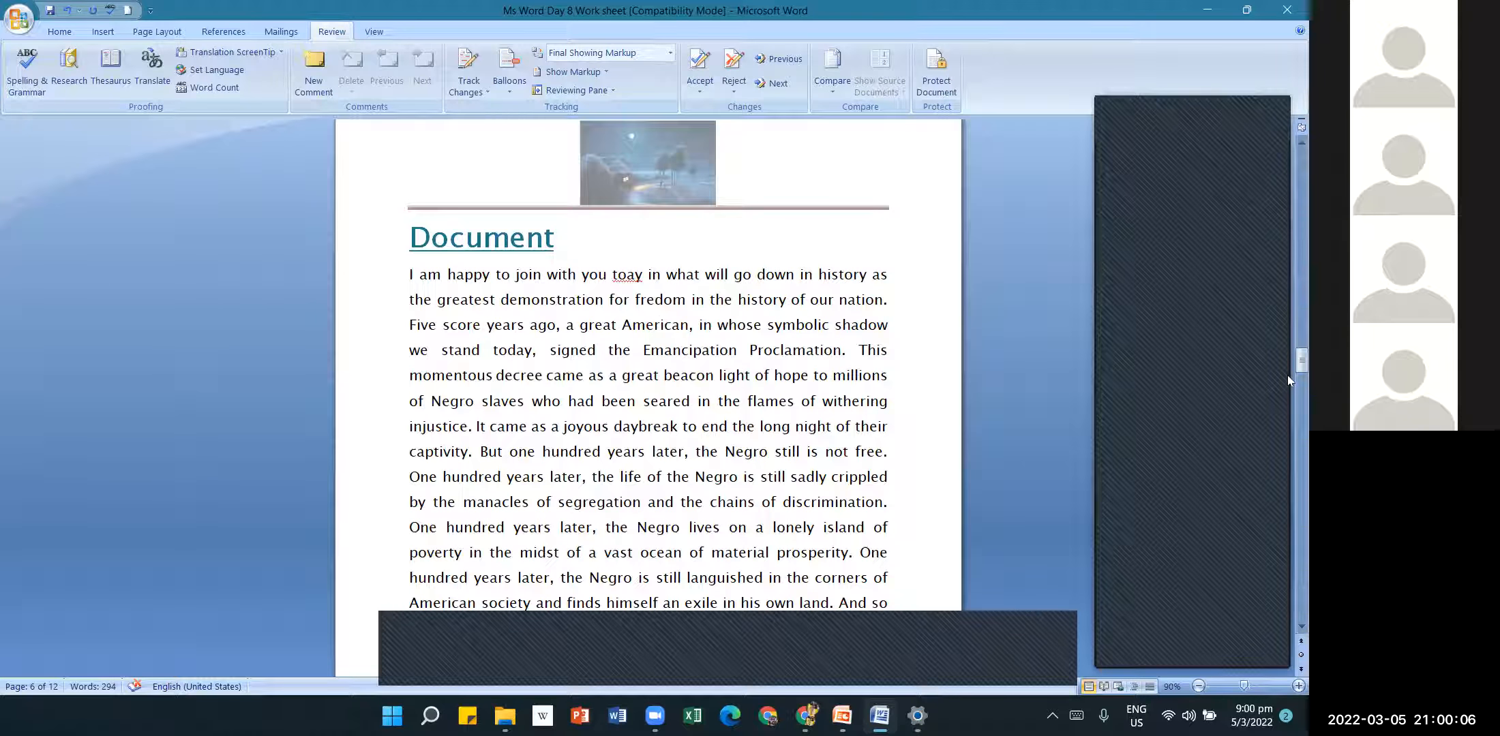
- Run the spelling and grammar check, review the suggestions and correction options for "toay", and close the check without changing the word
mouse_move(1286, 360)
left_mouse_down()
mouse_move(1286, 395)
mouse_move(1286, 344)
left_mouse_up()
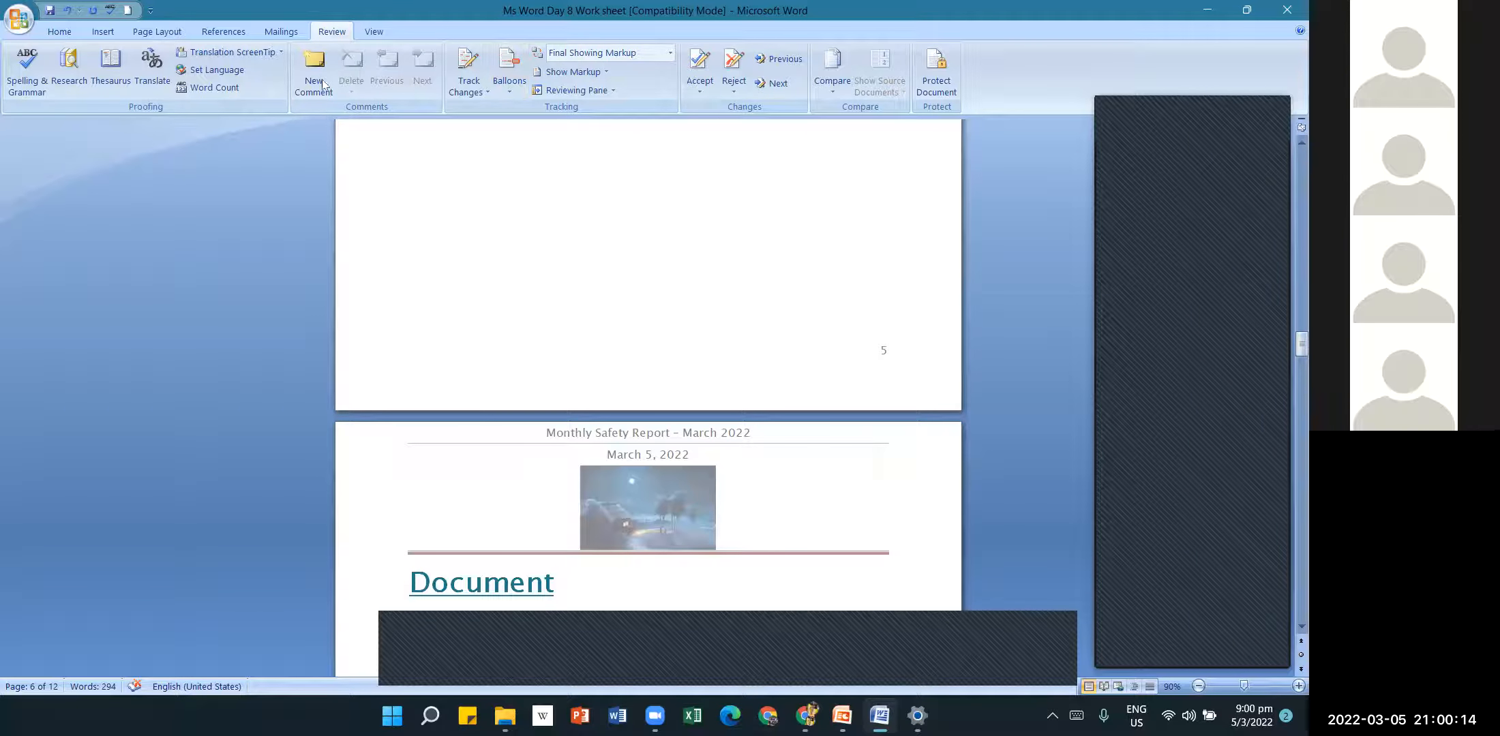
left_click(24, 74)
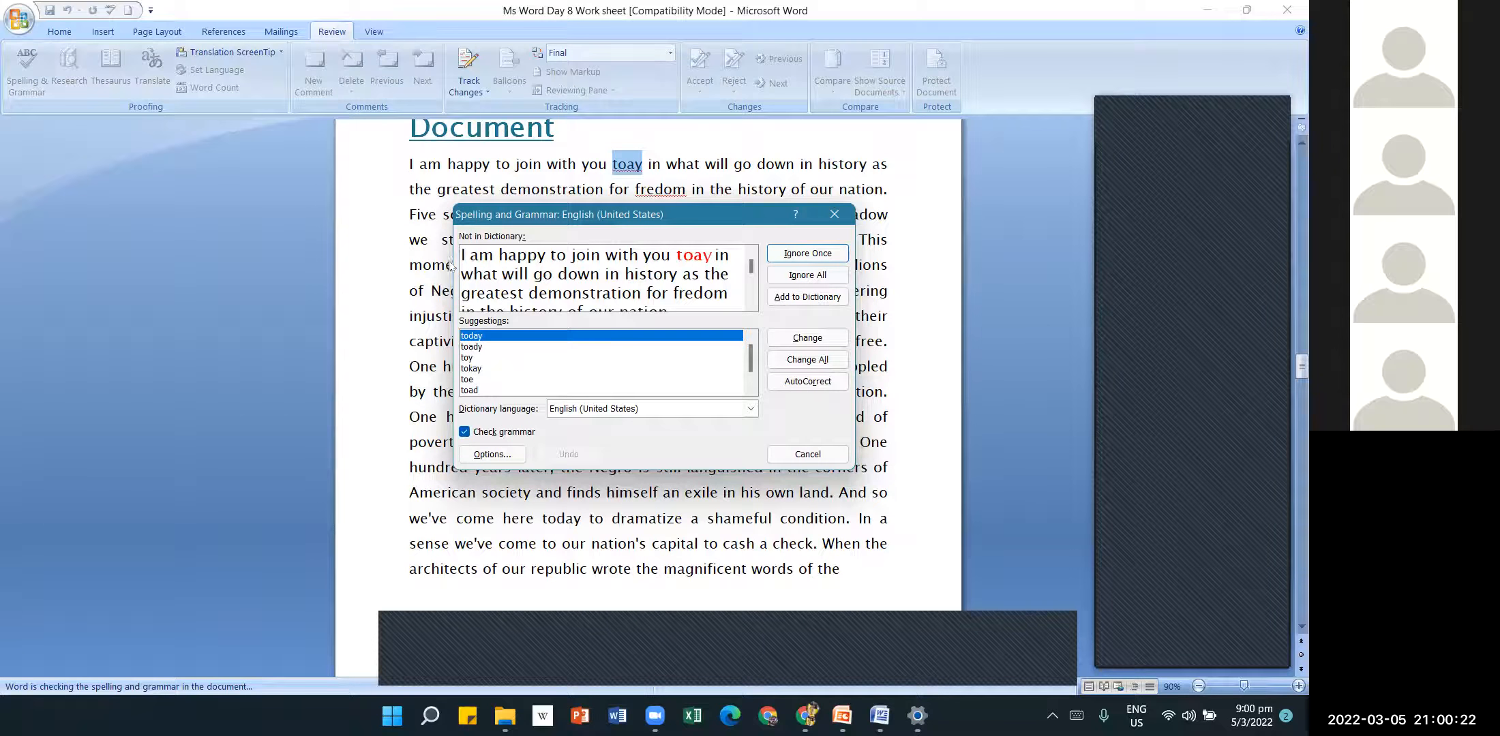
left_click(678, 257)
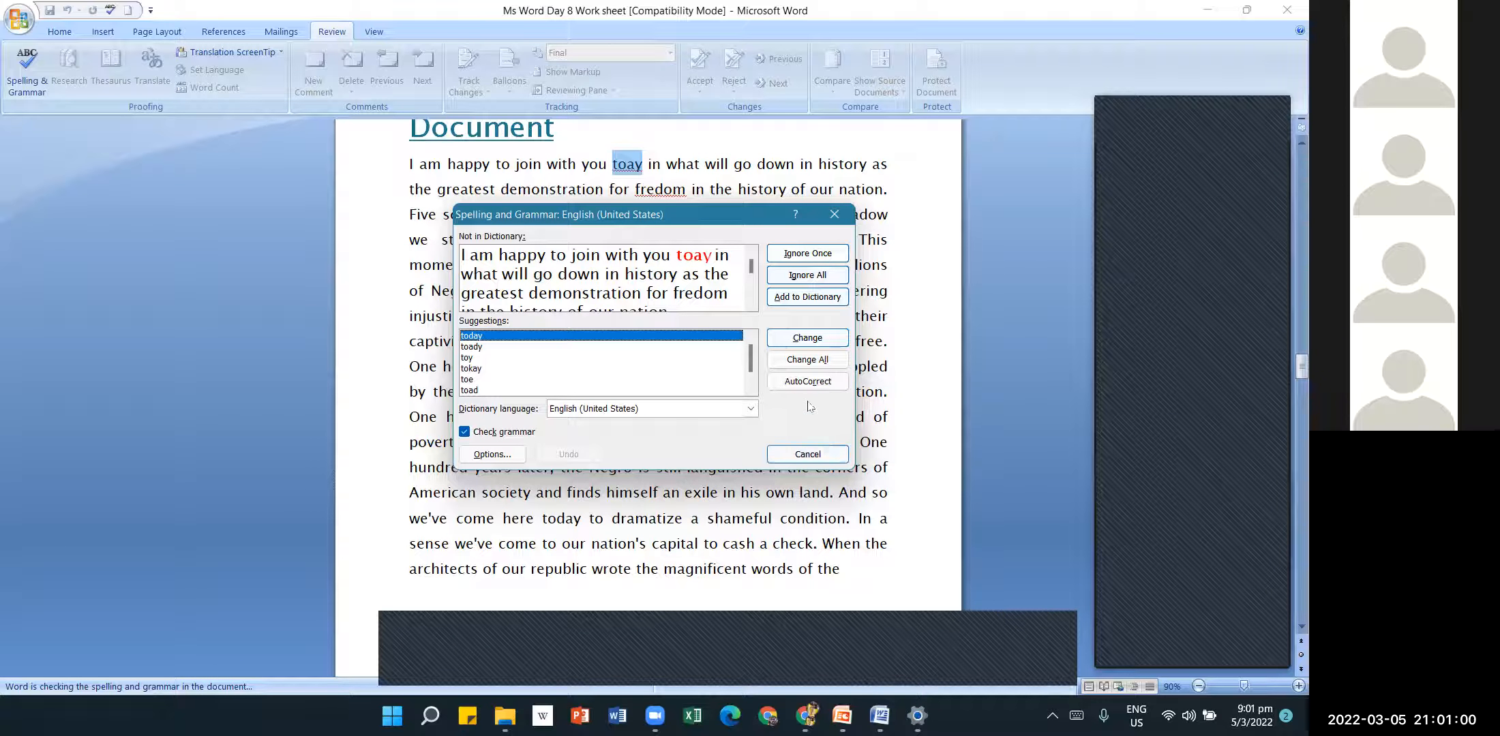
left_click(822, 456)
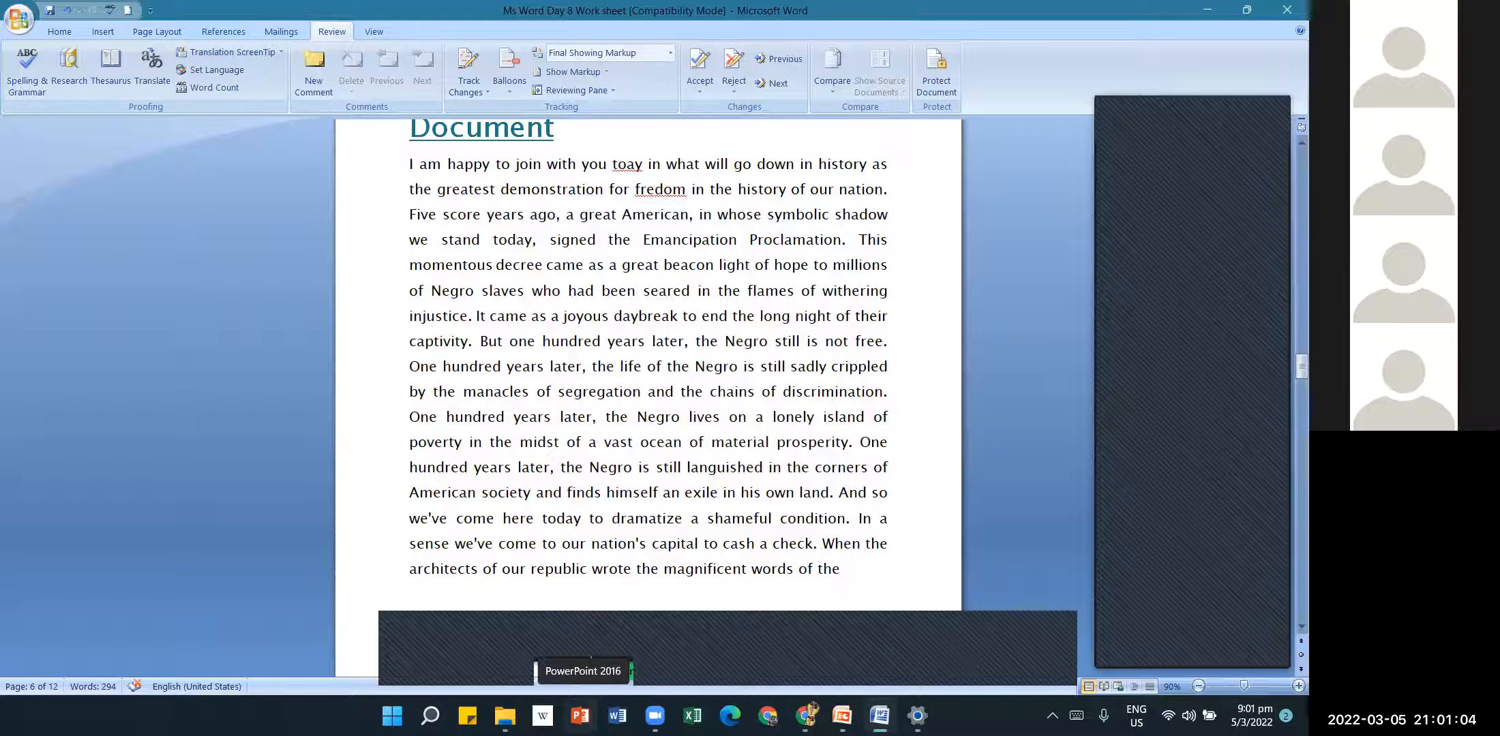
- Misspell "today" as "toay" before "to dramatize" and rerun the check, changing both "toay" occurrences to "today" and "fredom" to "freedom" individually
key("BackSpace")
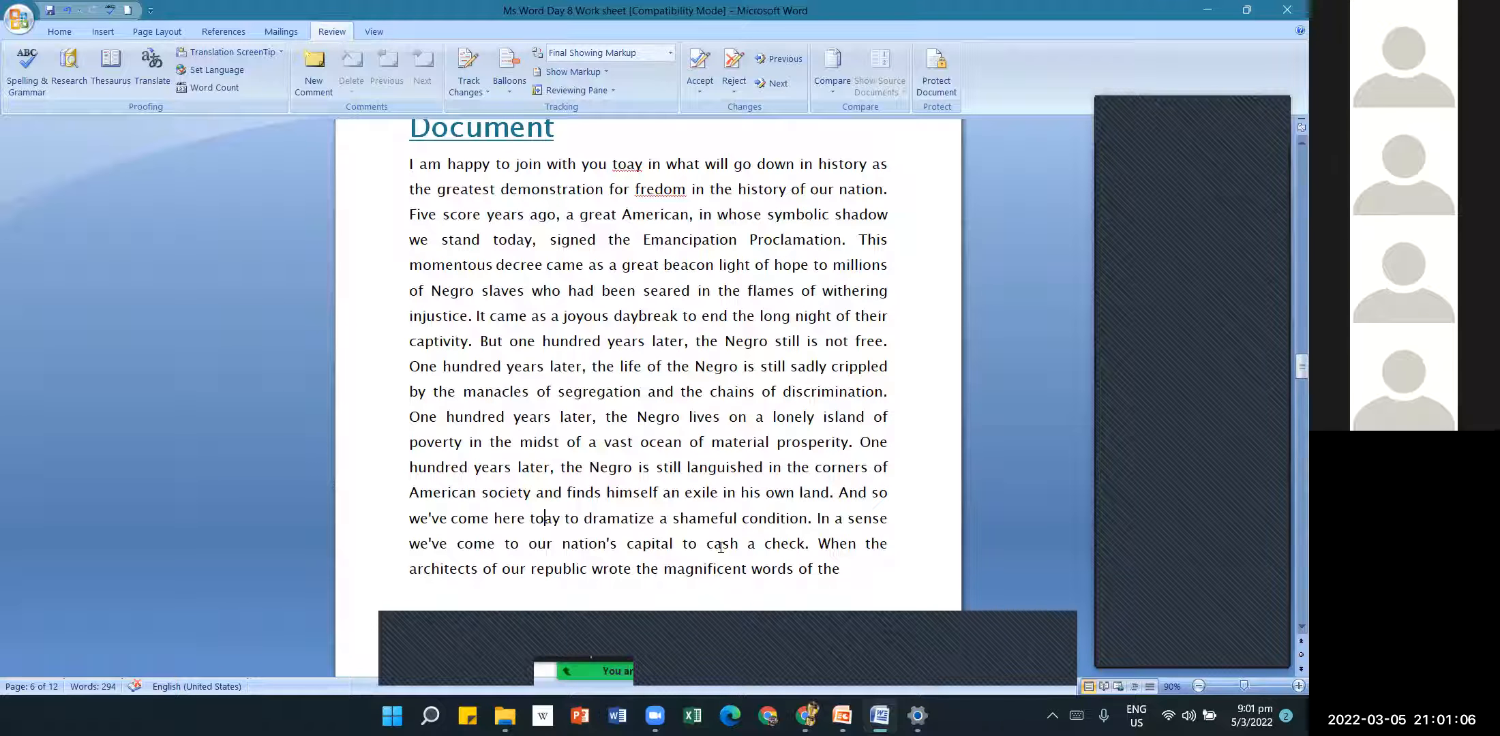
left_click(29, 81)
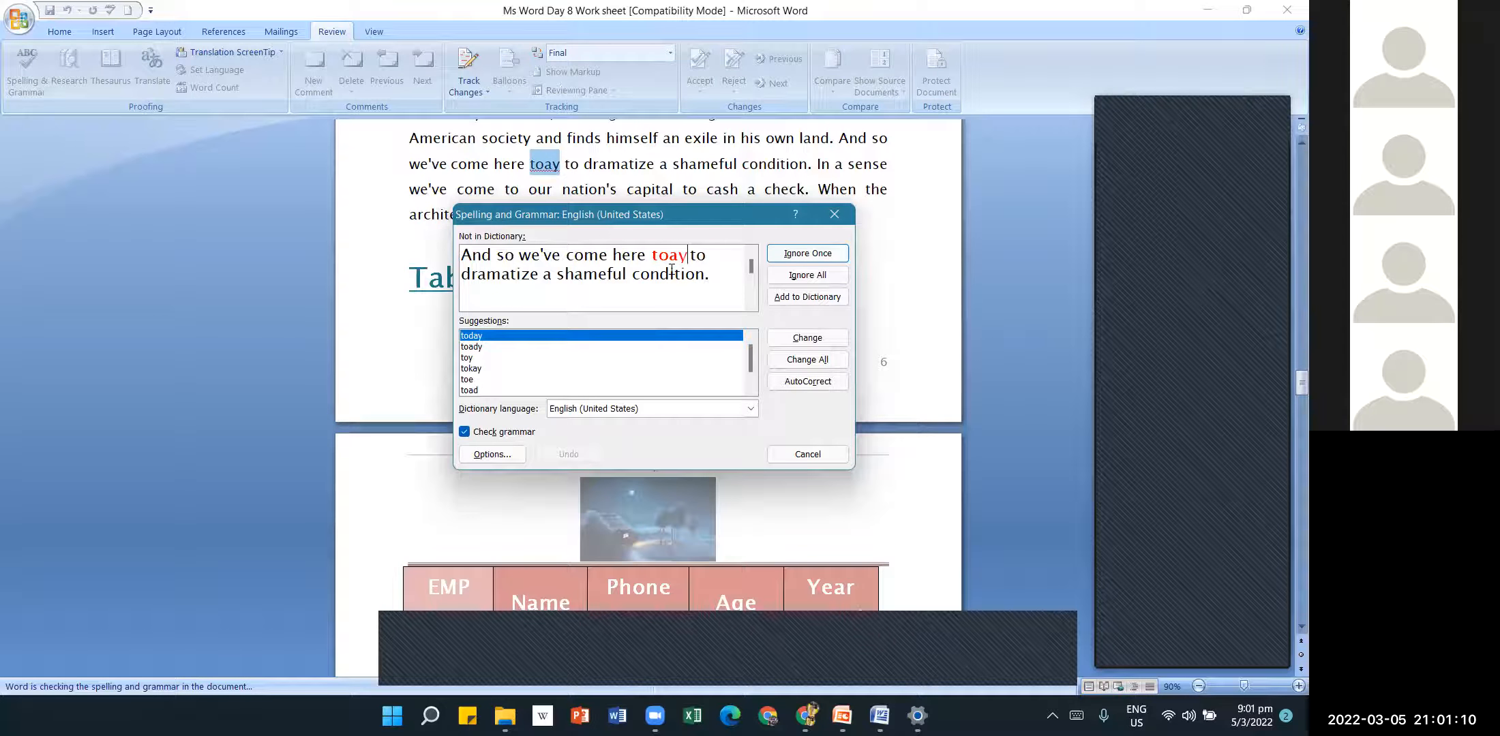
left_click(807, 338)
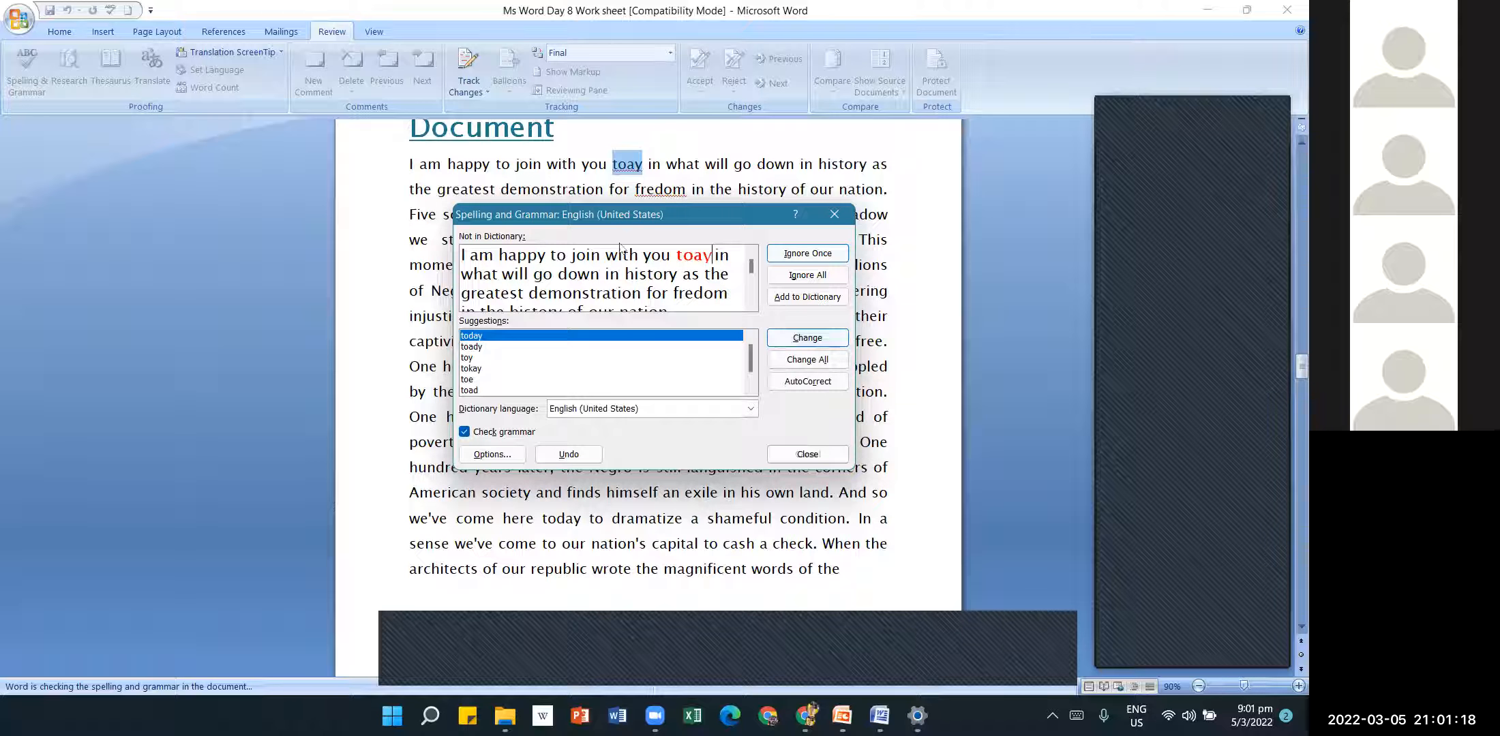
left_click(797, 340)
left_click(797, 340)
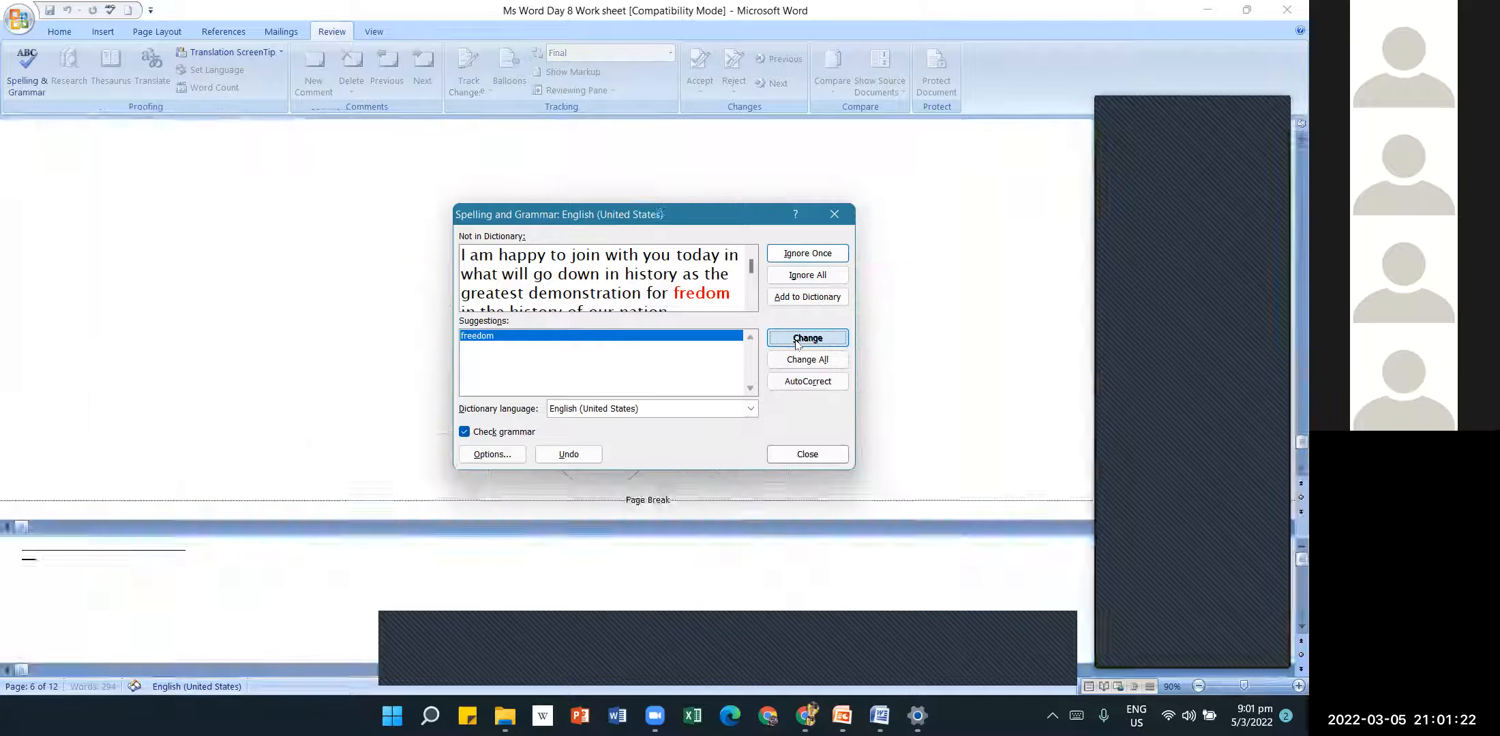
left_click(660, 399)
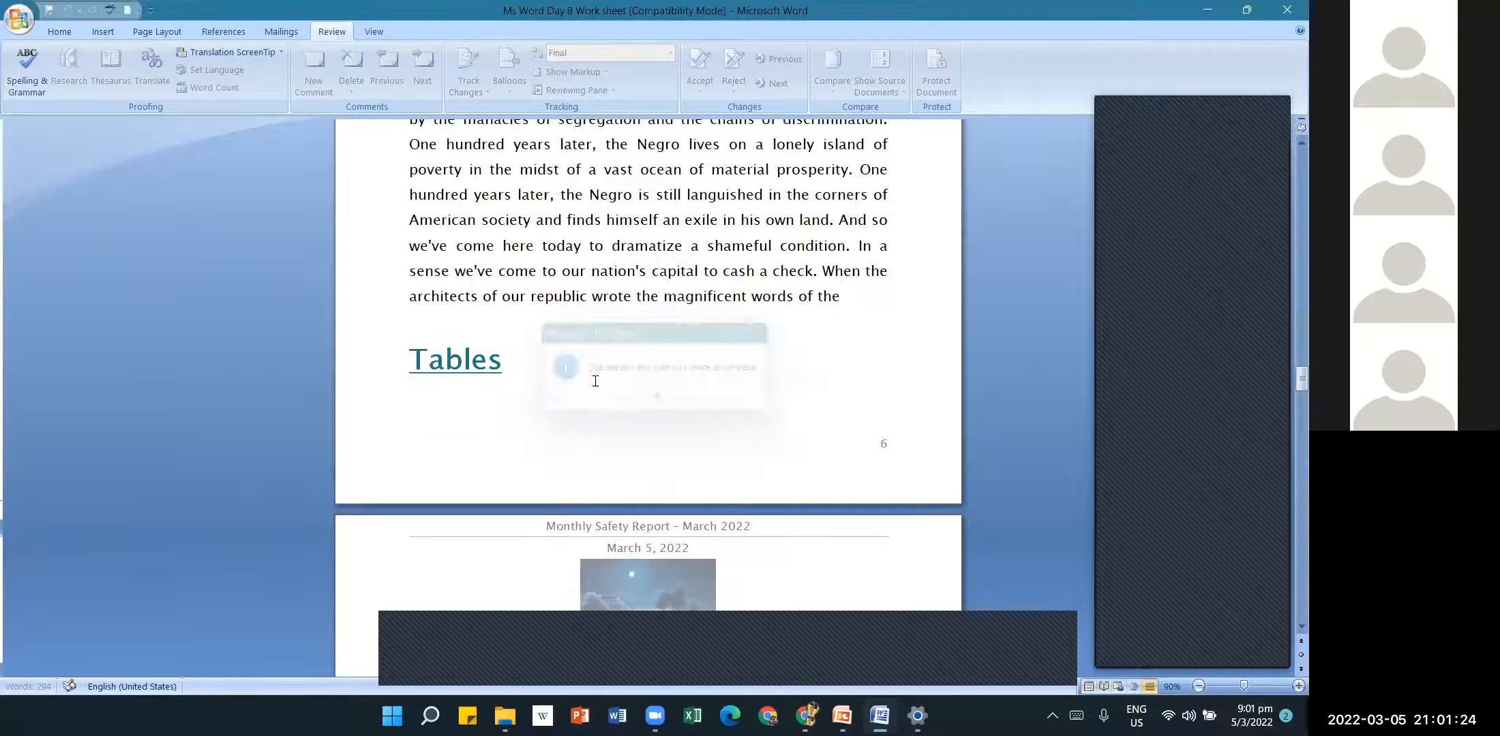
- Undo the individual spelling corrections of "fredom" and "toay" in the Document paragraph
left_click(71, 5)
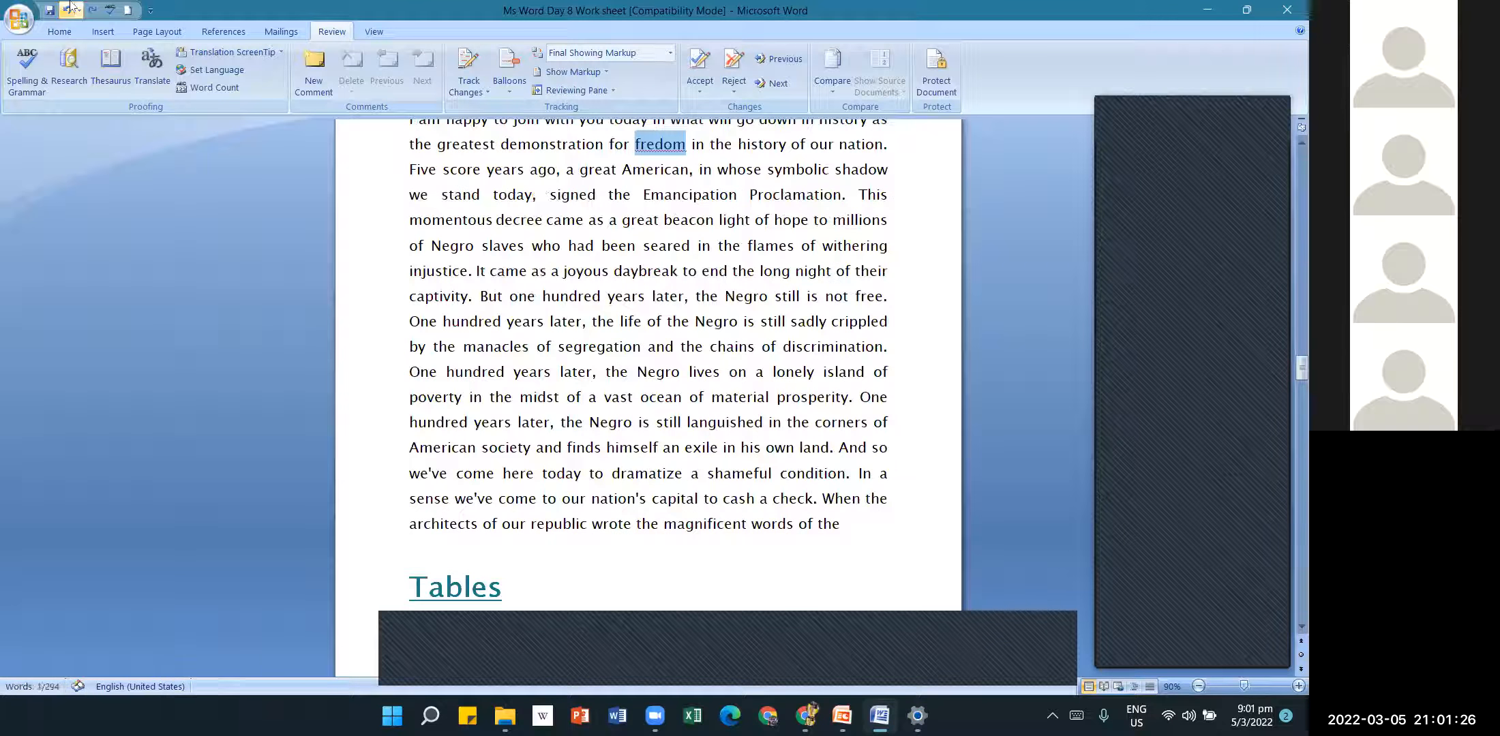
left_click(71, 6)
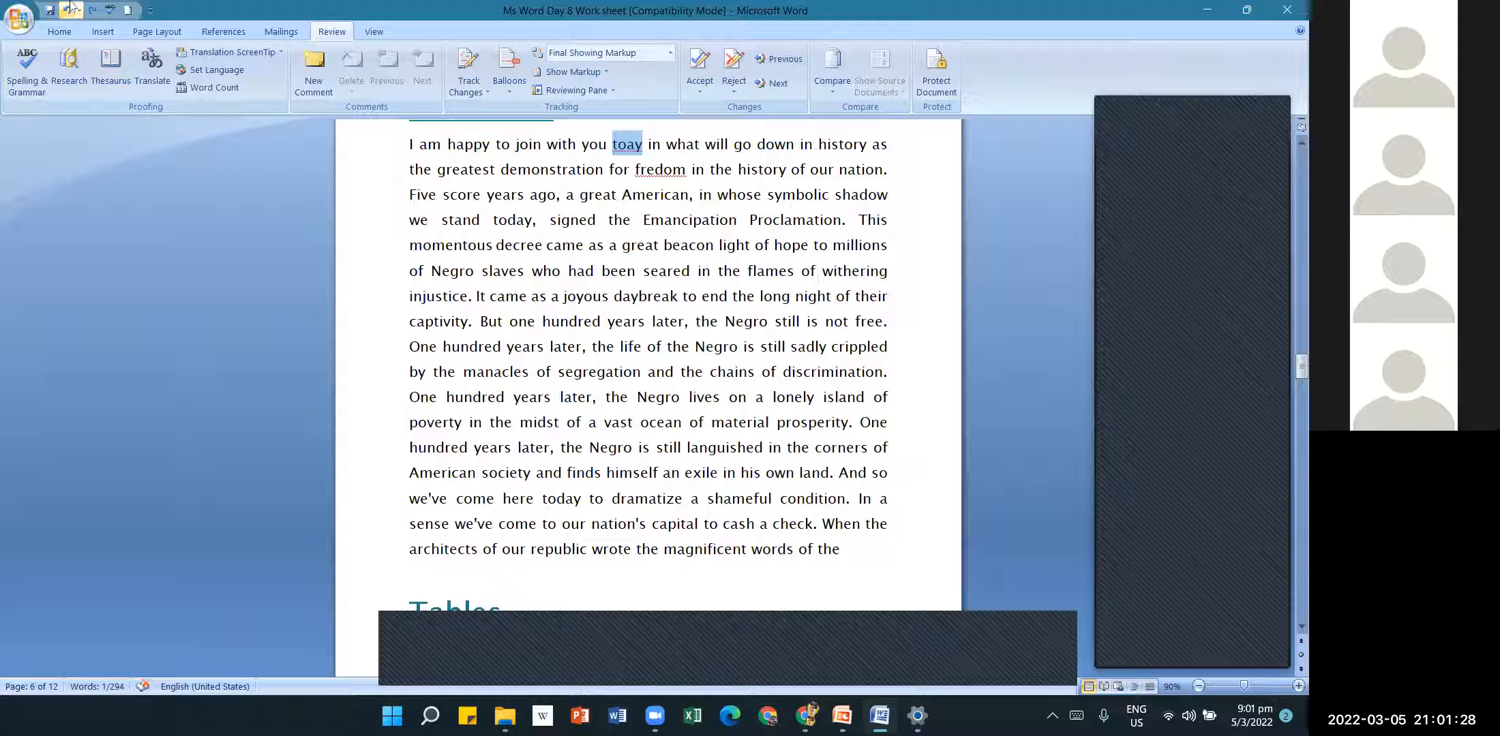
left_click(71, 5)
- Misspell "today" as "toay" before "to dramatize" and rerun the check, changing all "toay" occurrences to "today" at once and "fredom" to "freedom"
left_click(564, 498)
key("BackSpace")
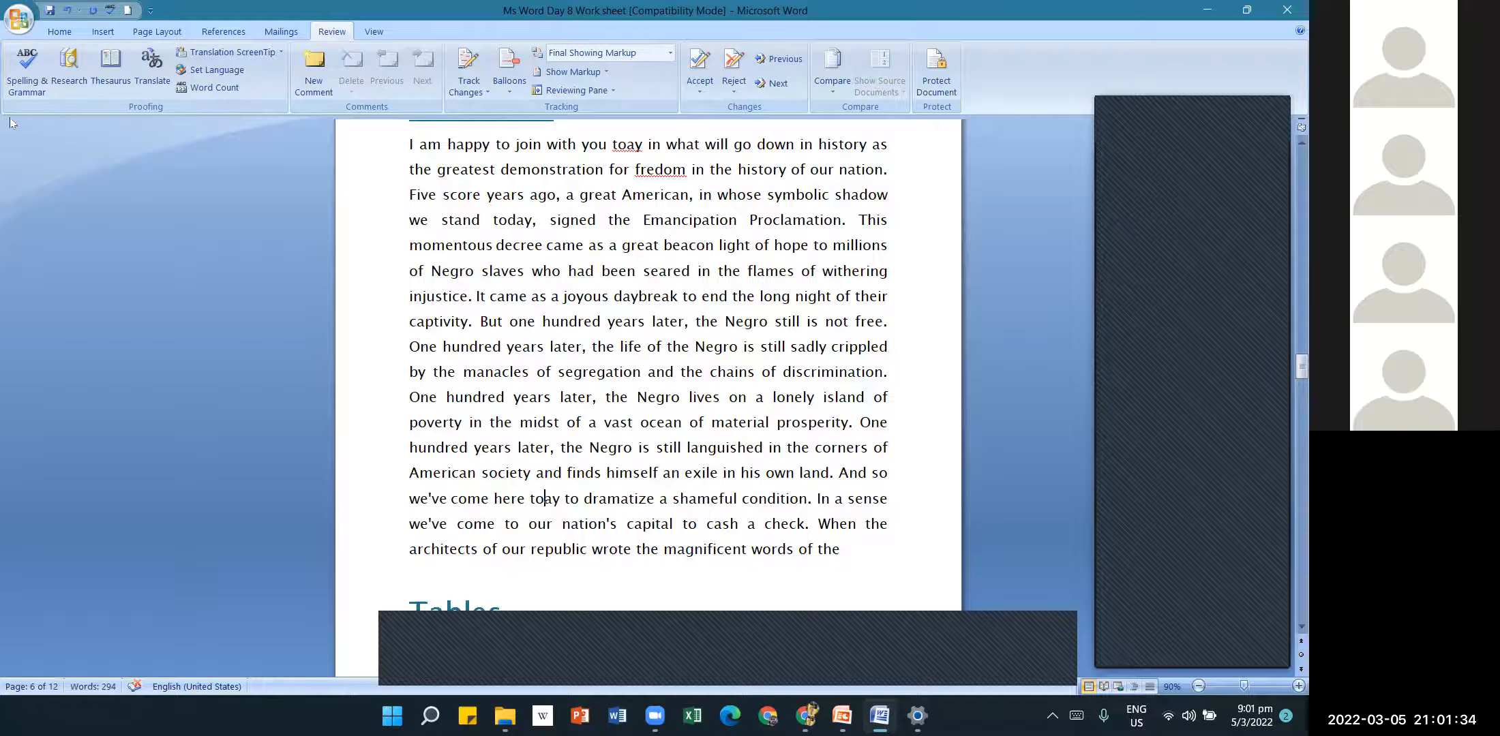
left_click(26, 75)
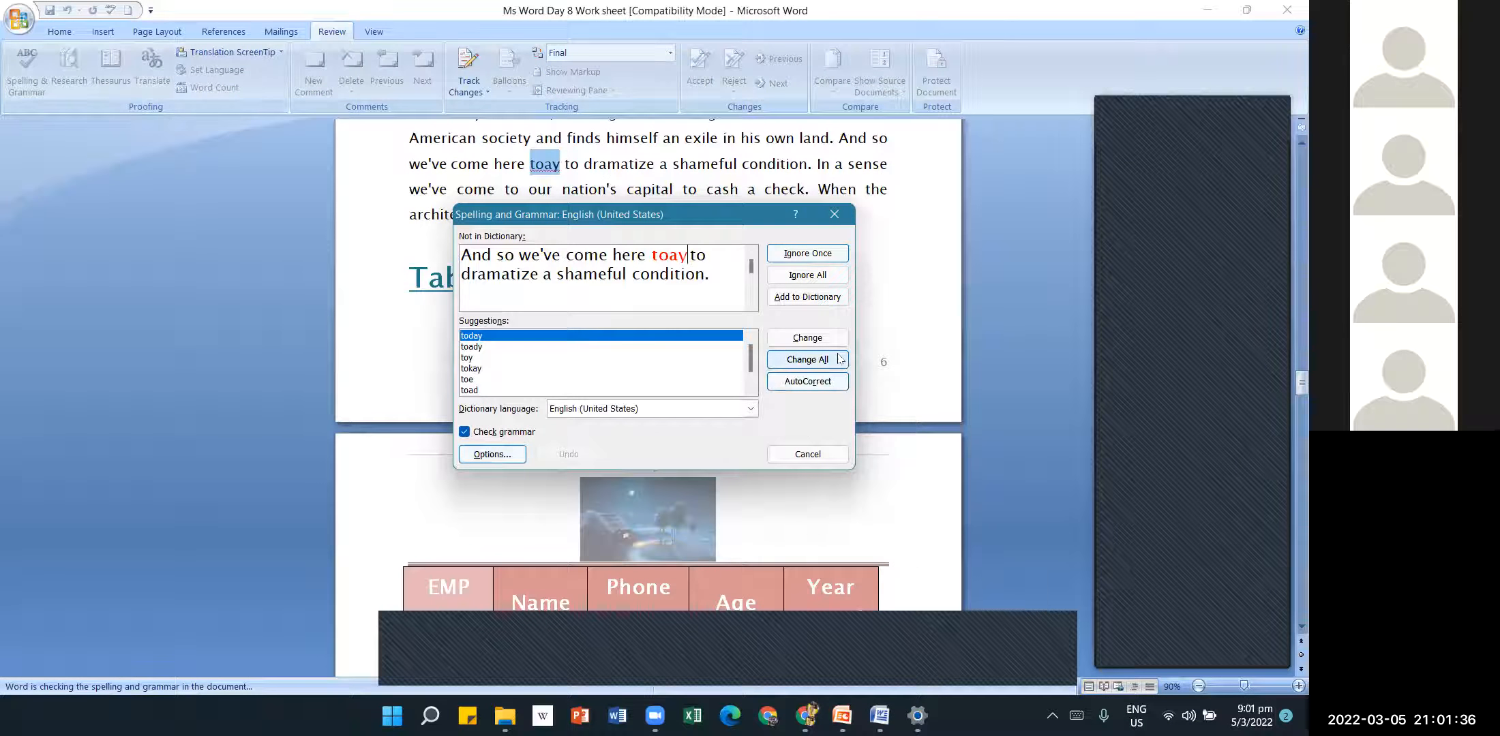
left_click(803, 362)
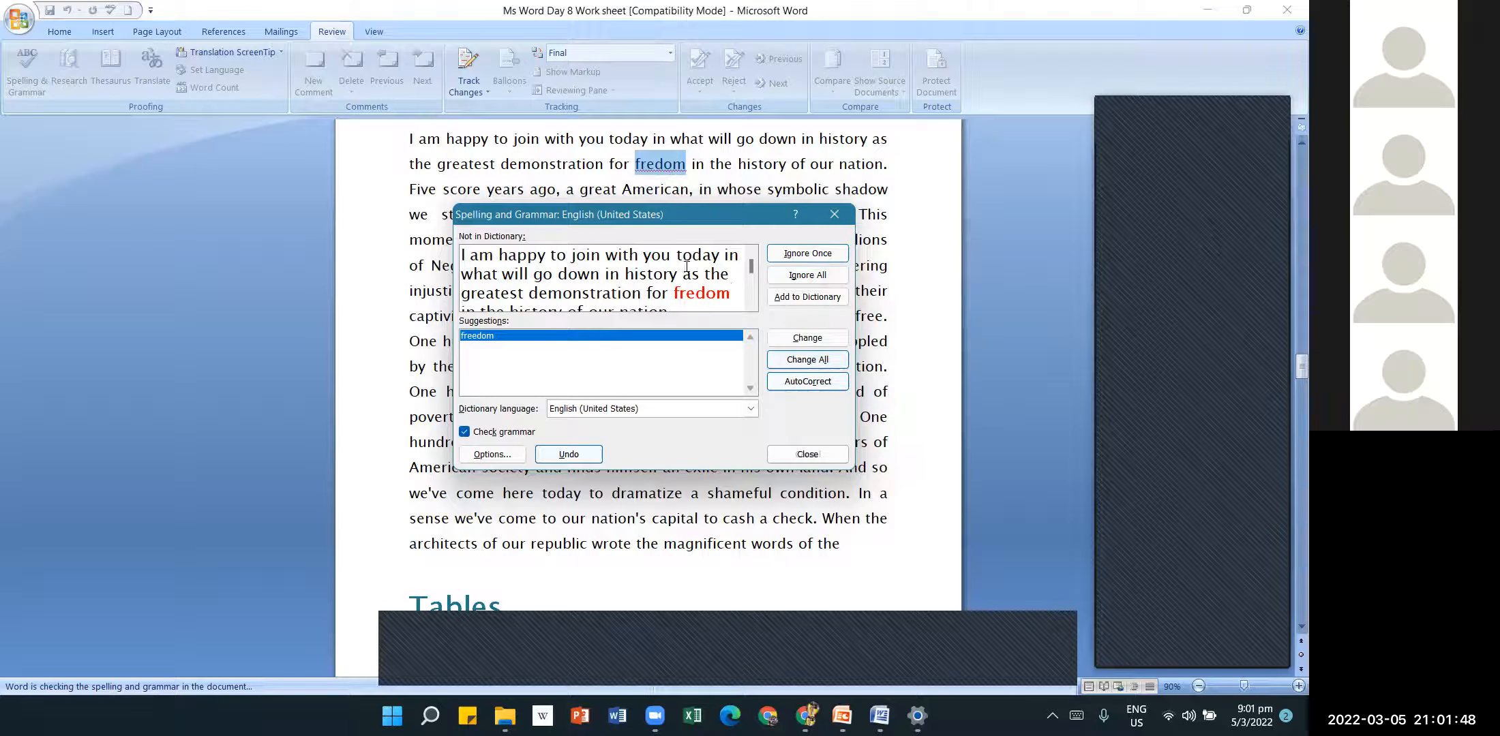
left_click(818, 344)
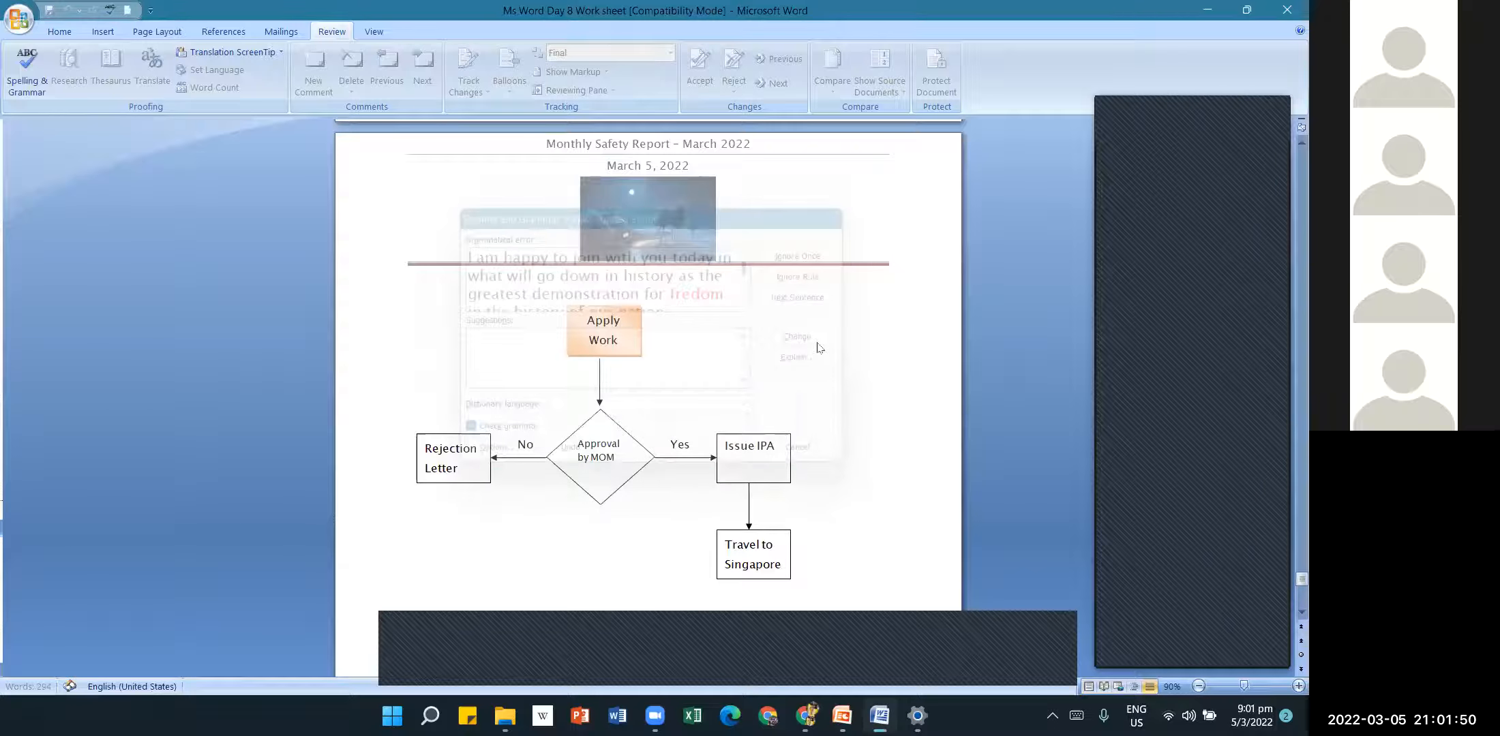
left_click(657, 399)
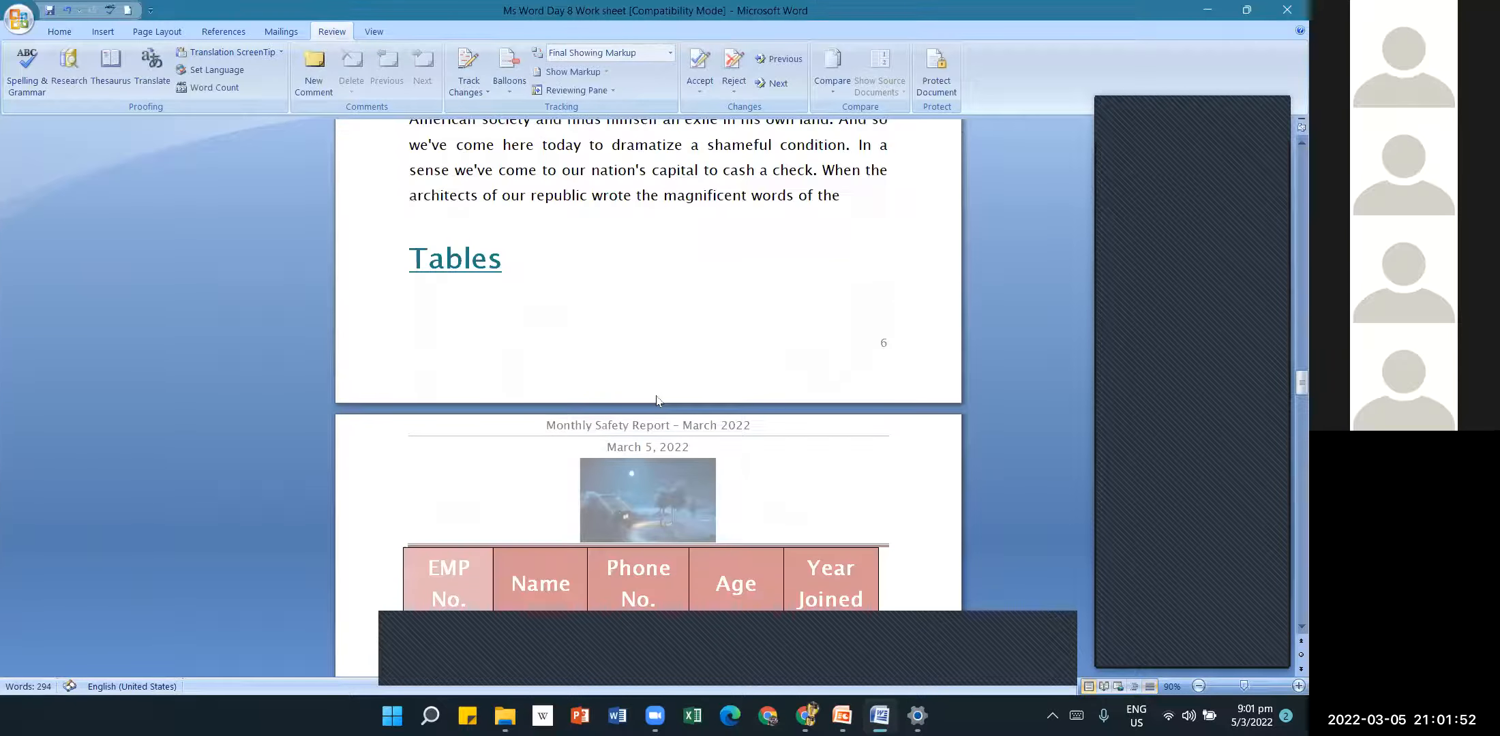